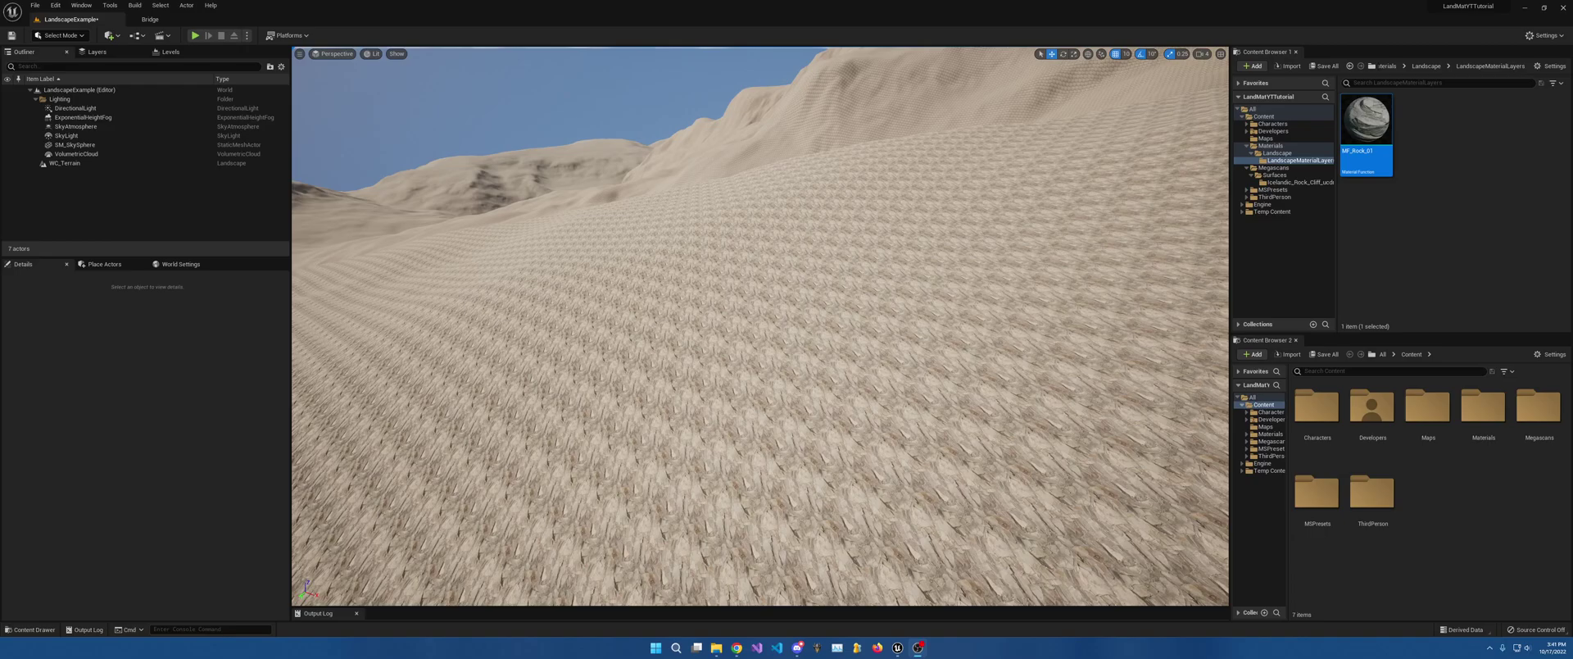
Step: Examine the tiling rock texture across the landscape and glance at the MF_Rock_01 material function graph
key(w)
right_drag(727, 340, 910, 393)
key(w)
right_drag(695, 322, 691, 327)
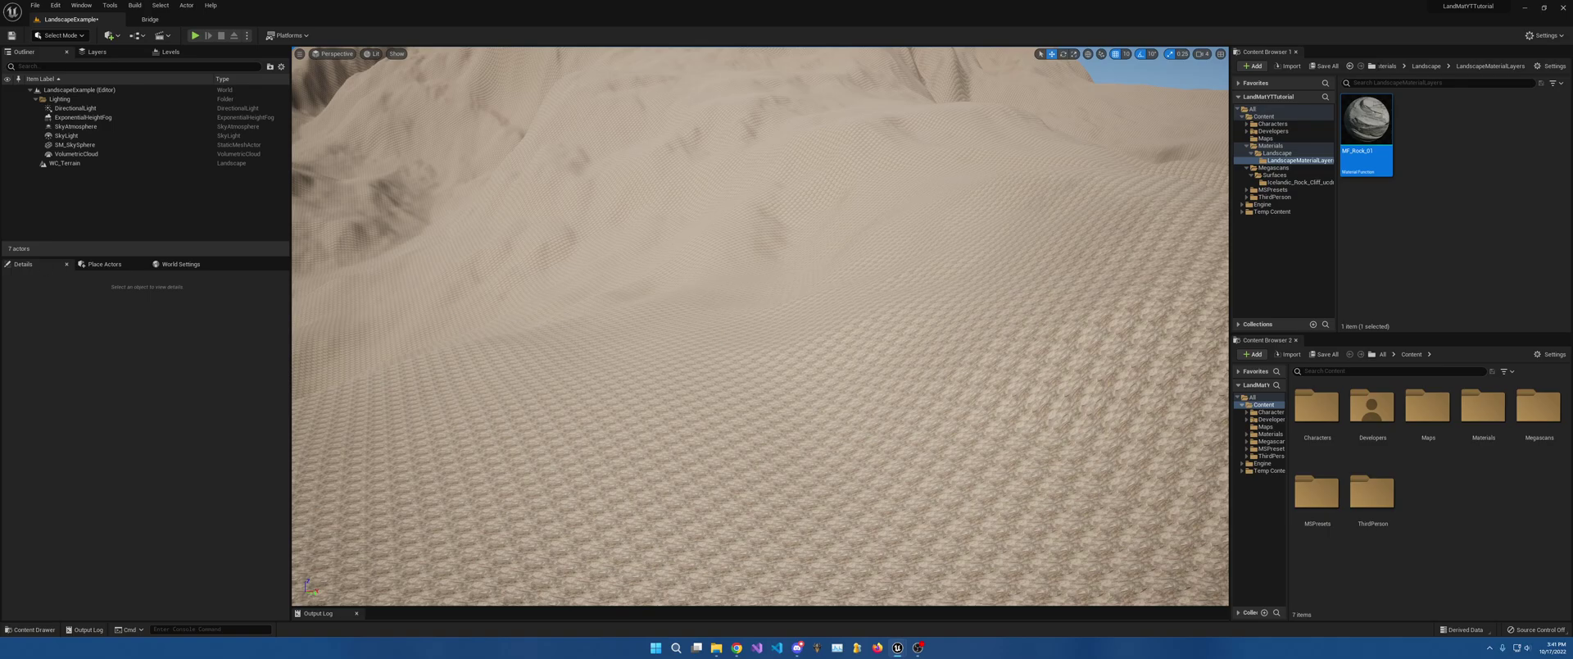
drag(0, 639, 1024, 122)
right_drag(1045, 272, 884, 320)
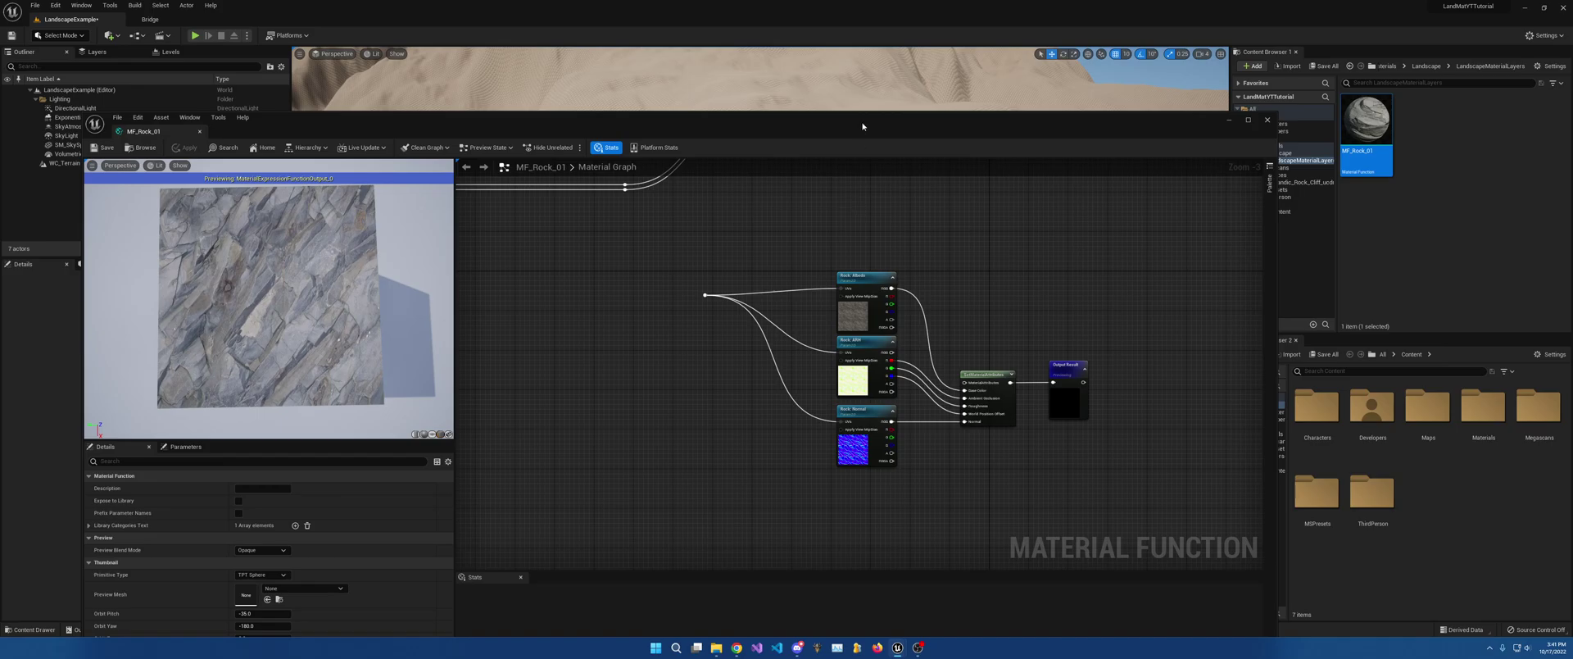
drag(862, 126, 0, 349)
right_drag(625, 449, 726, 441)
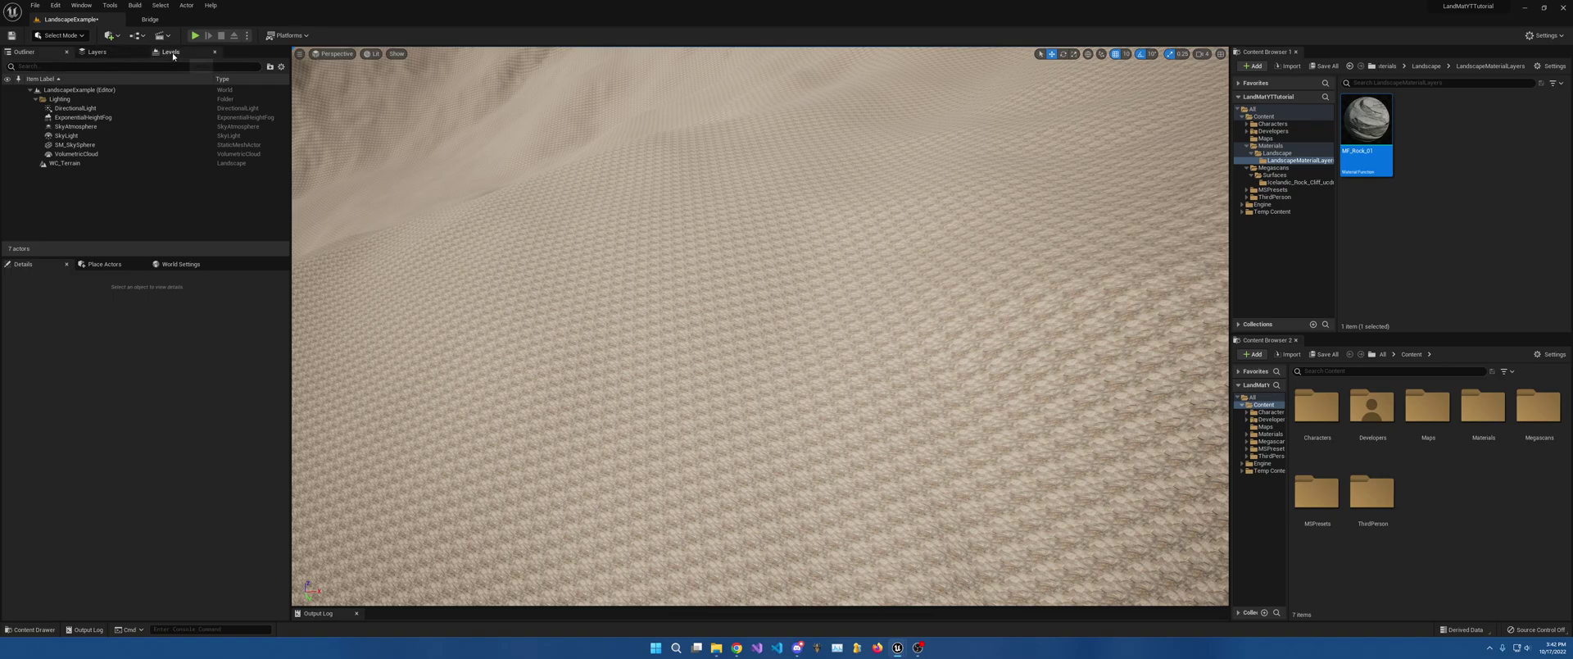
Step: Place a basic cube shape on the landscape and frame it in the view
click(104, 264)
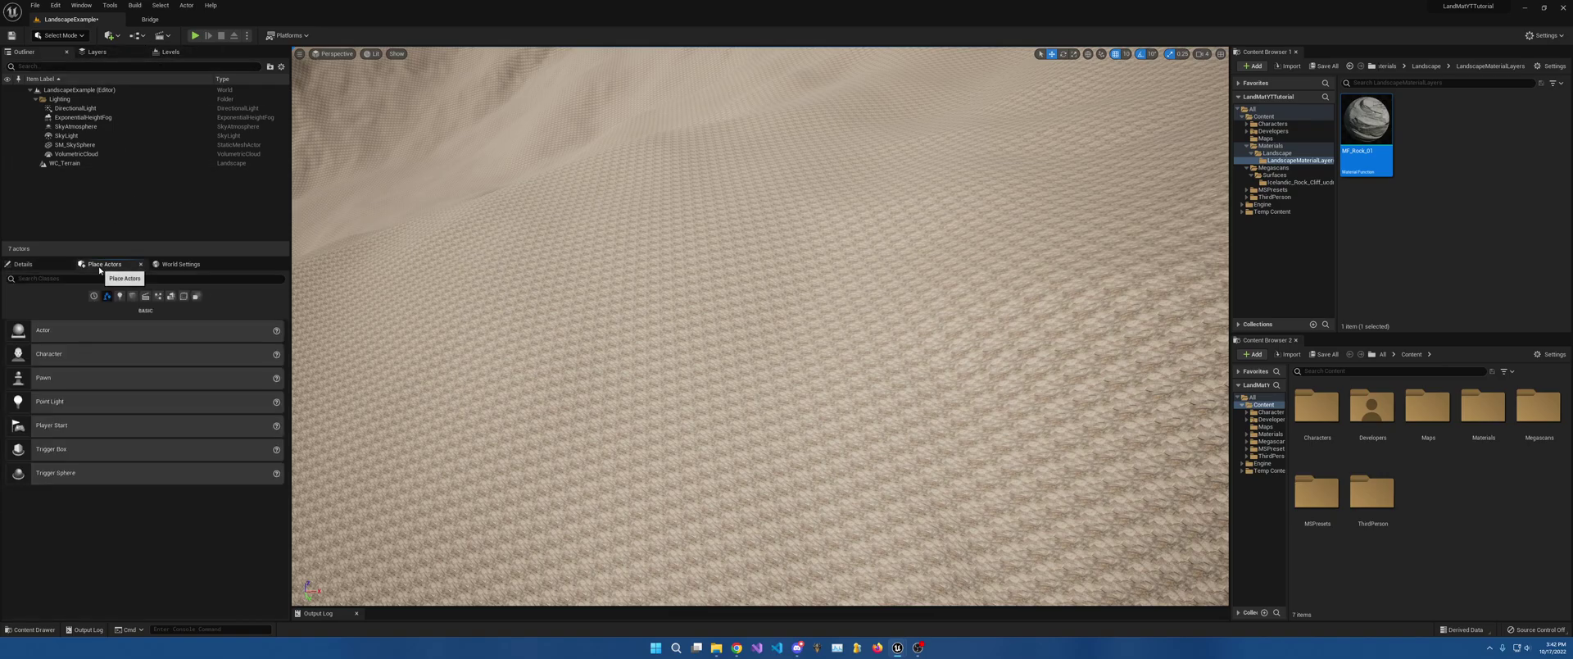
click(134, 301)
drag(49, 330, 679, 300)
key(f)
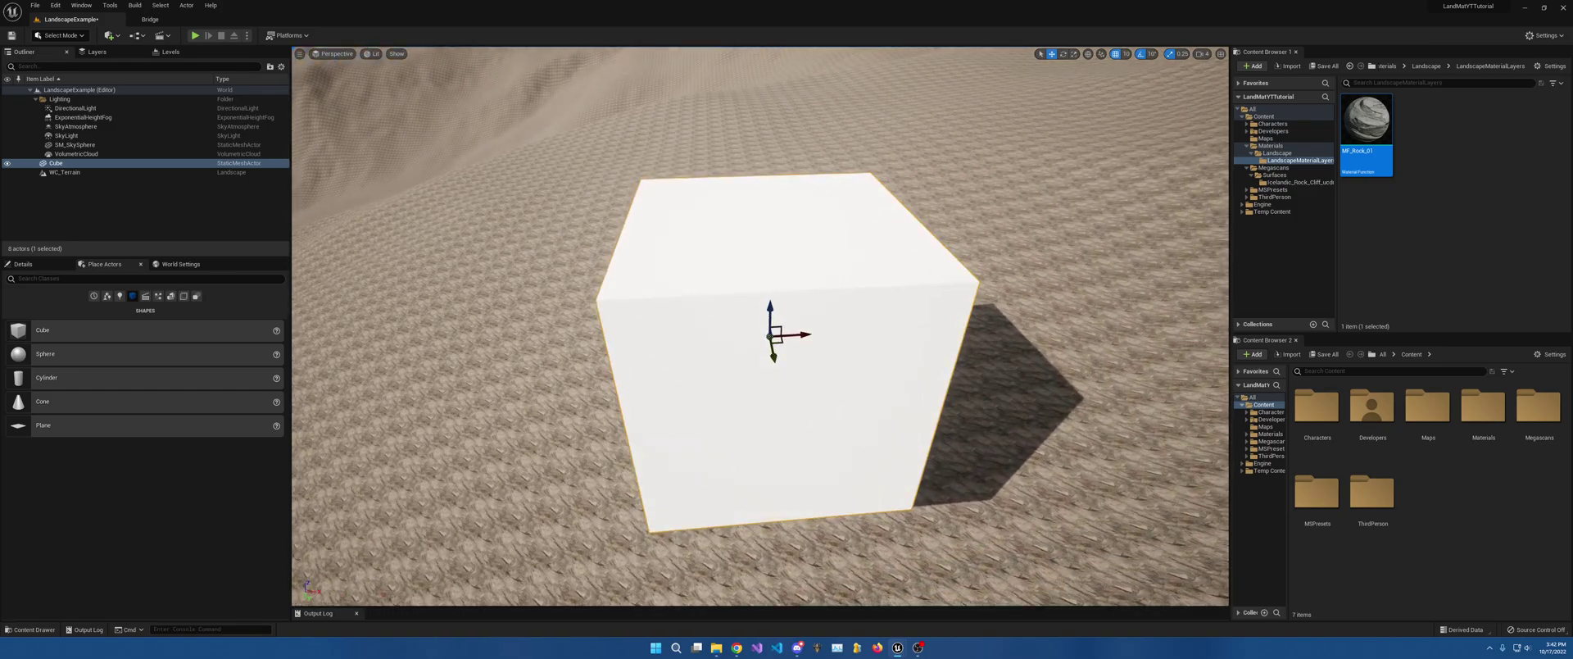
Step: Apply the MI_LandscapeAutoMaterial instance from the Landscape materials folder to the cube
drag(1366, 130, 1278, 158)
click(1278, 155)
drag(1479, 141, 881, 297)
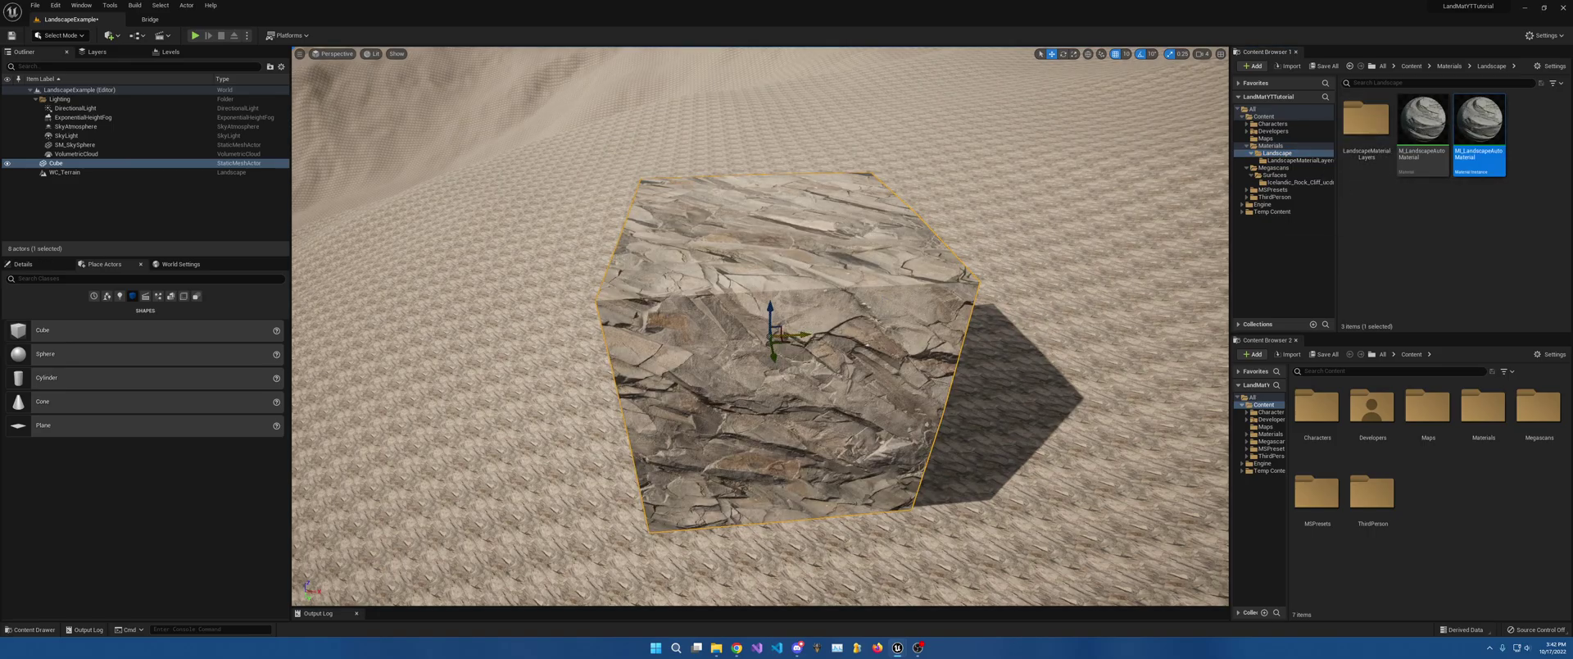
Step: Examine the rock texture on the cube's faces from several angles, along with its transform and material settings
right_drag(803, 334, 975, 328)
key(a)
key(w)
key(f)
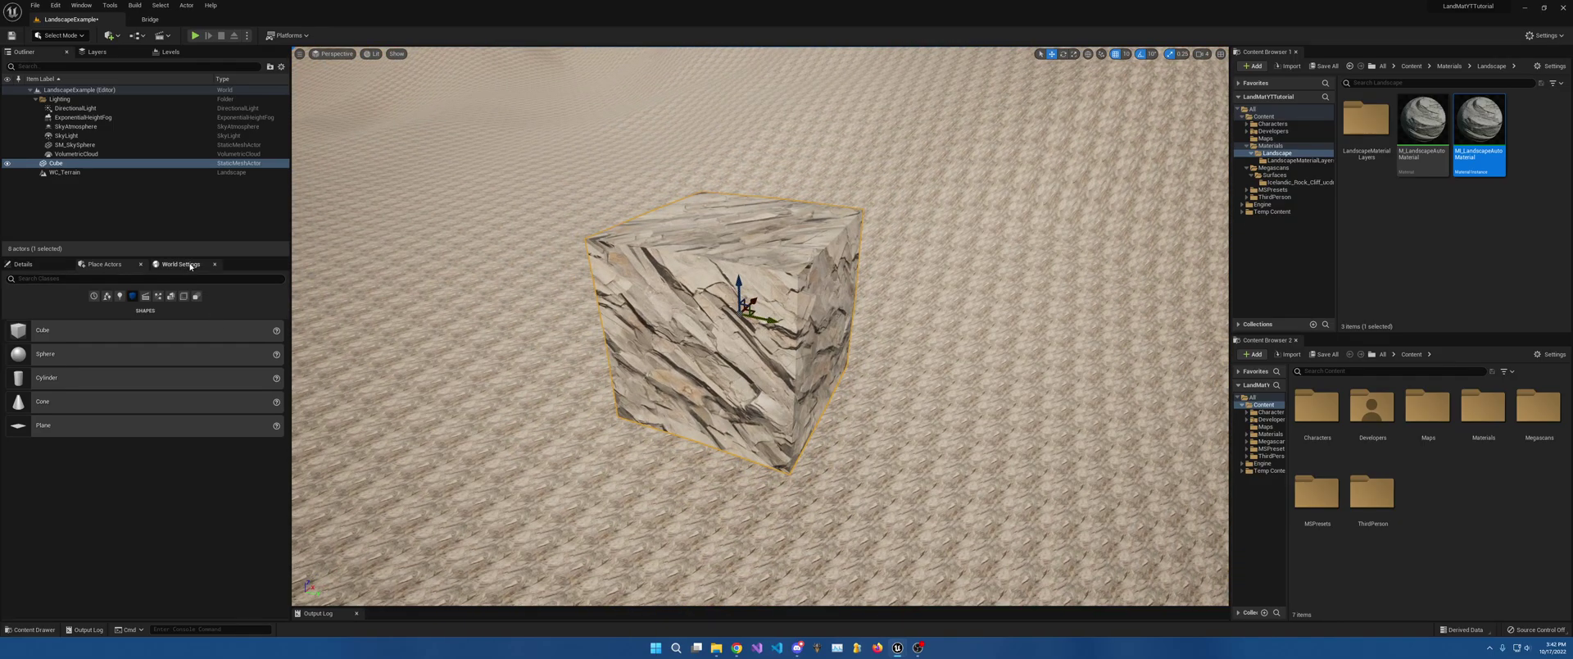
click(24, 265)
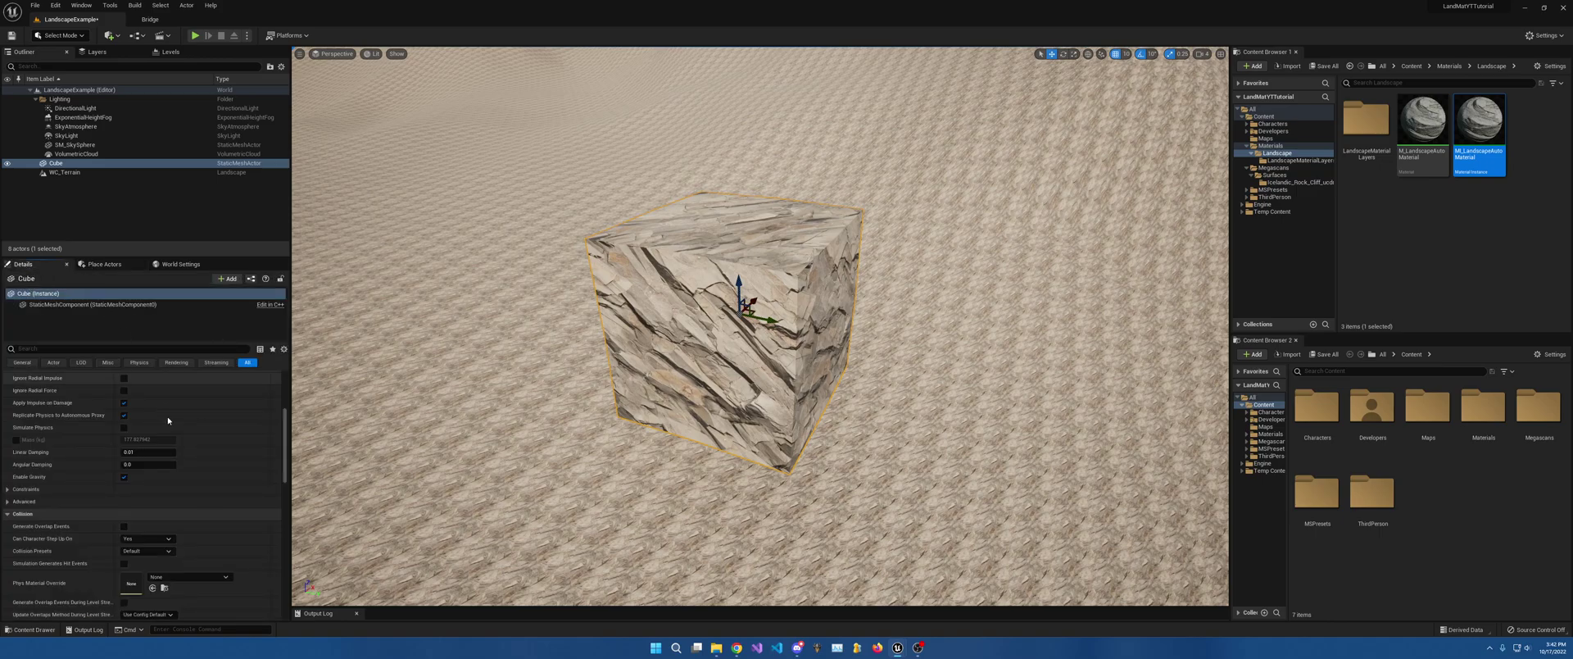
scroll(122, 426, up, 5)
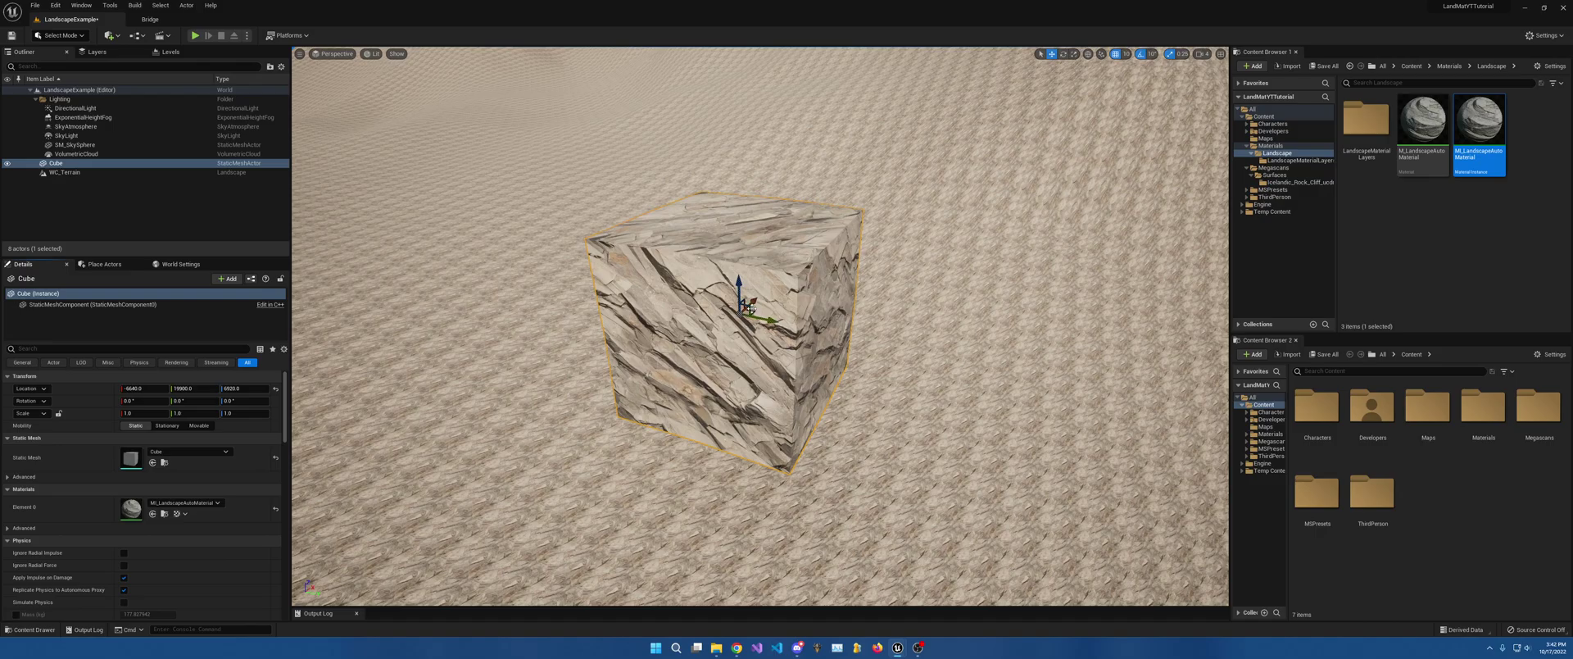
right_drag(762, 311, 609, 295)
key(d)
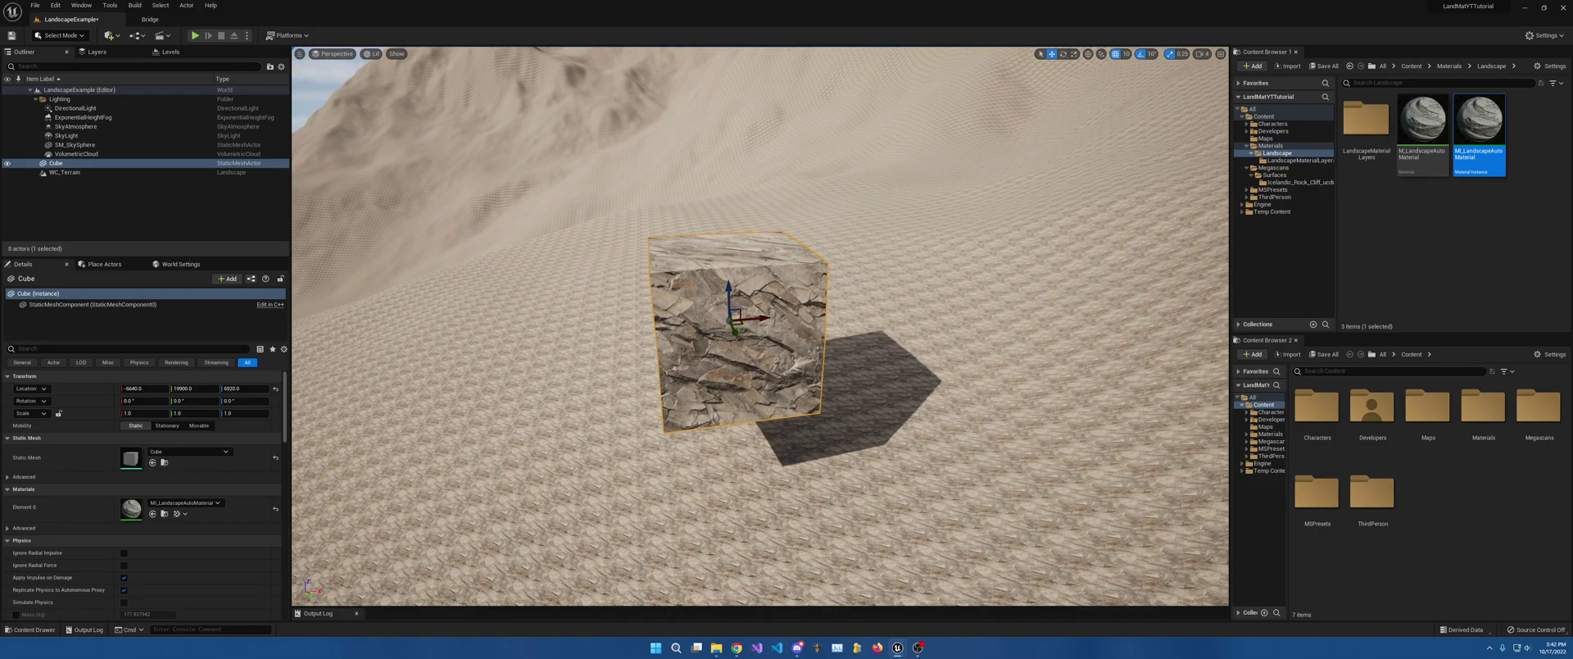
key(w)
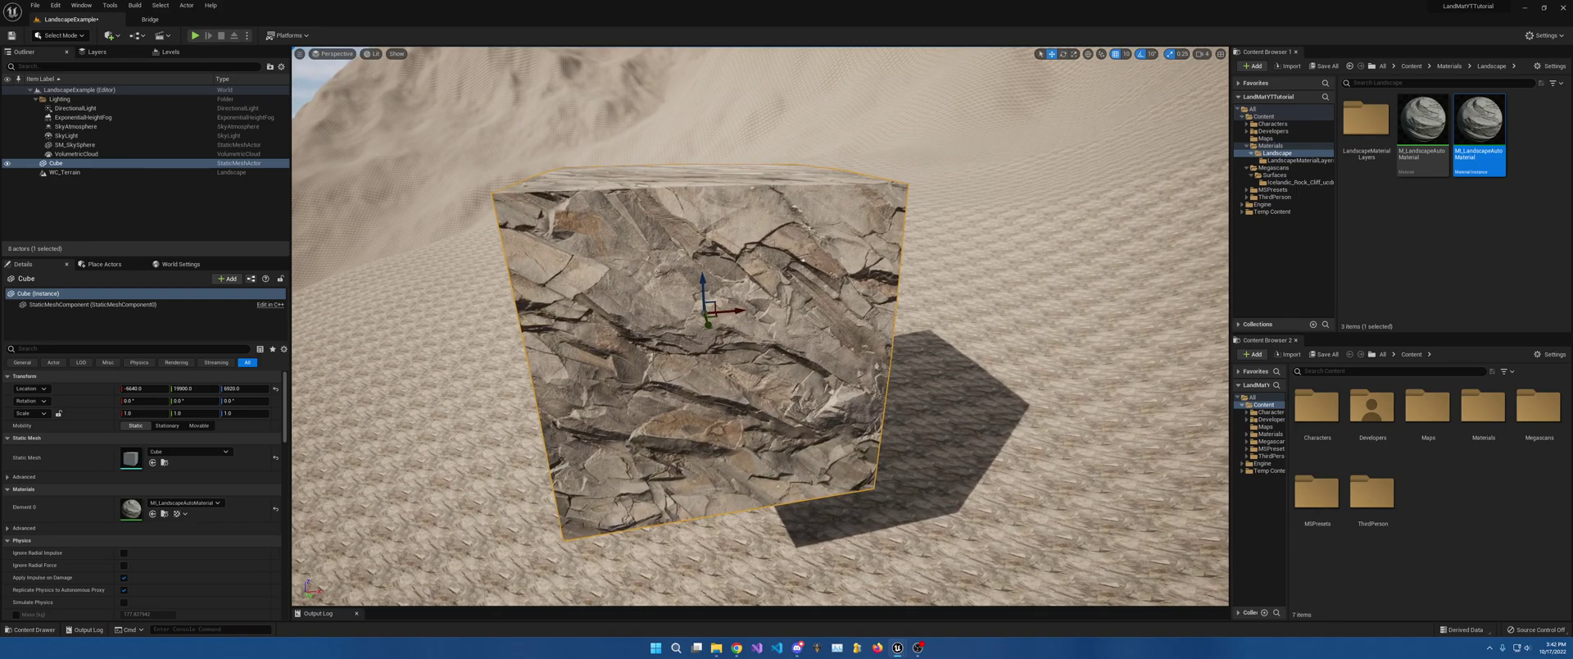
scroll(939, 277, down, 5)
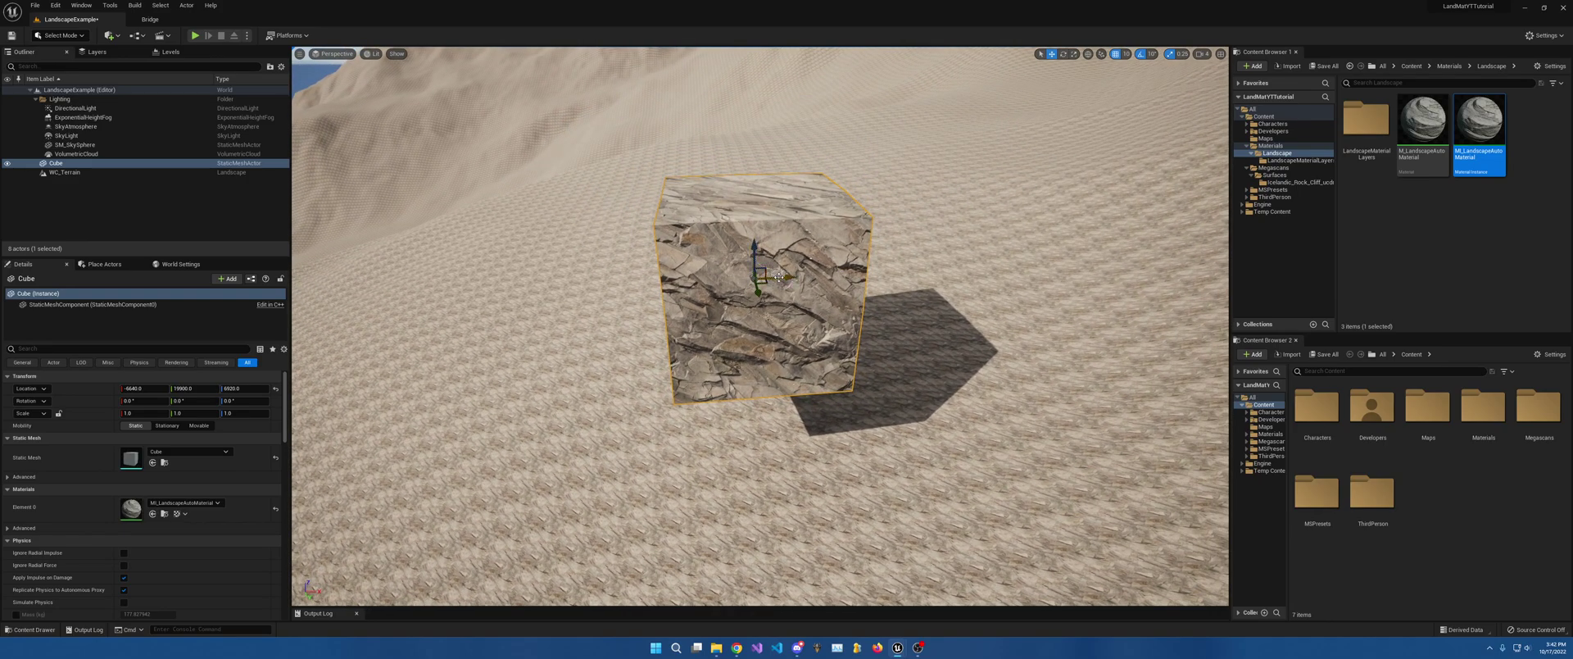
Step: Shift the cube sideways along its X axis and place a duplicate directly beside it
drag(775, 276, 594, 253)
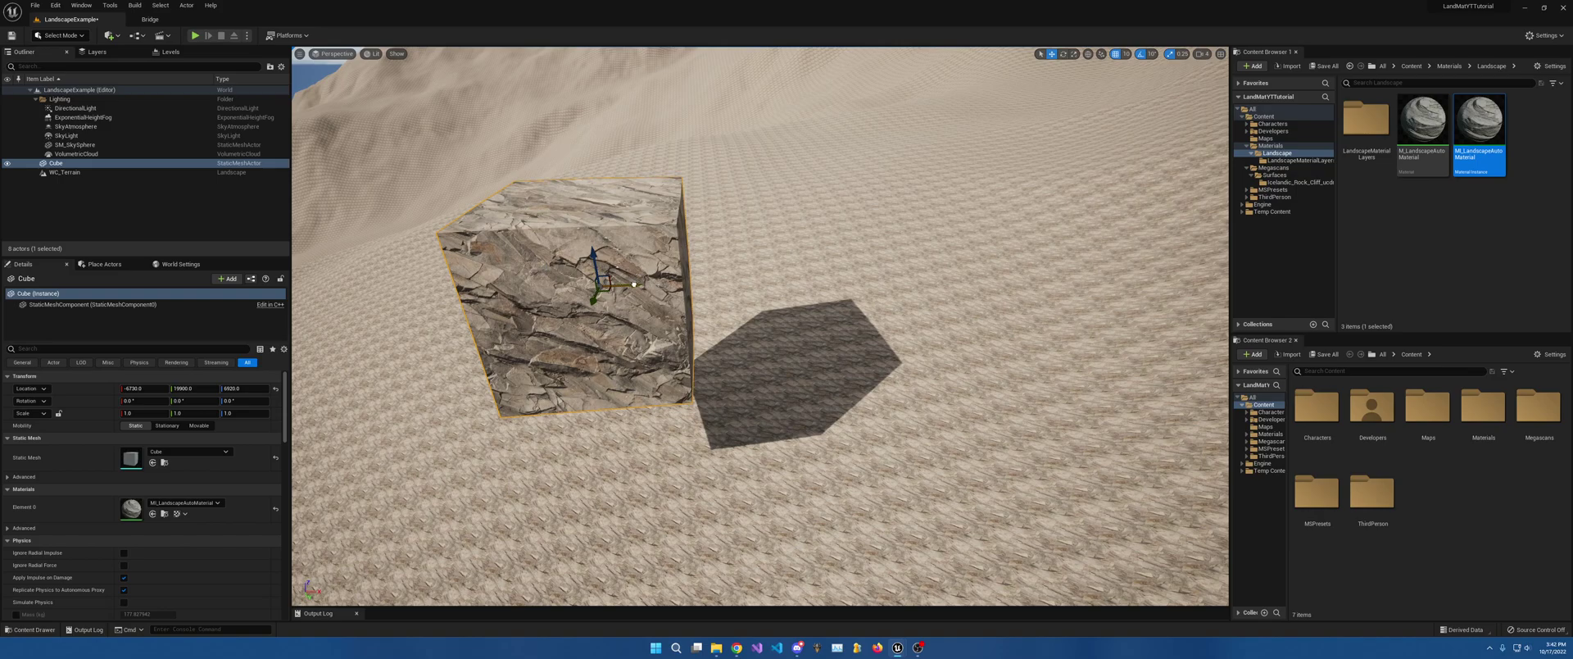
alt+drag(633, 284, 807, 277)
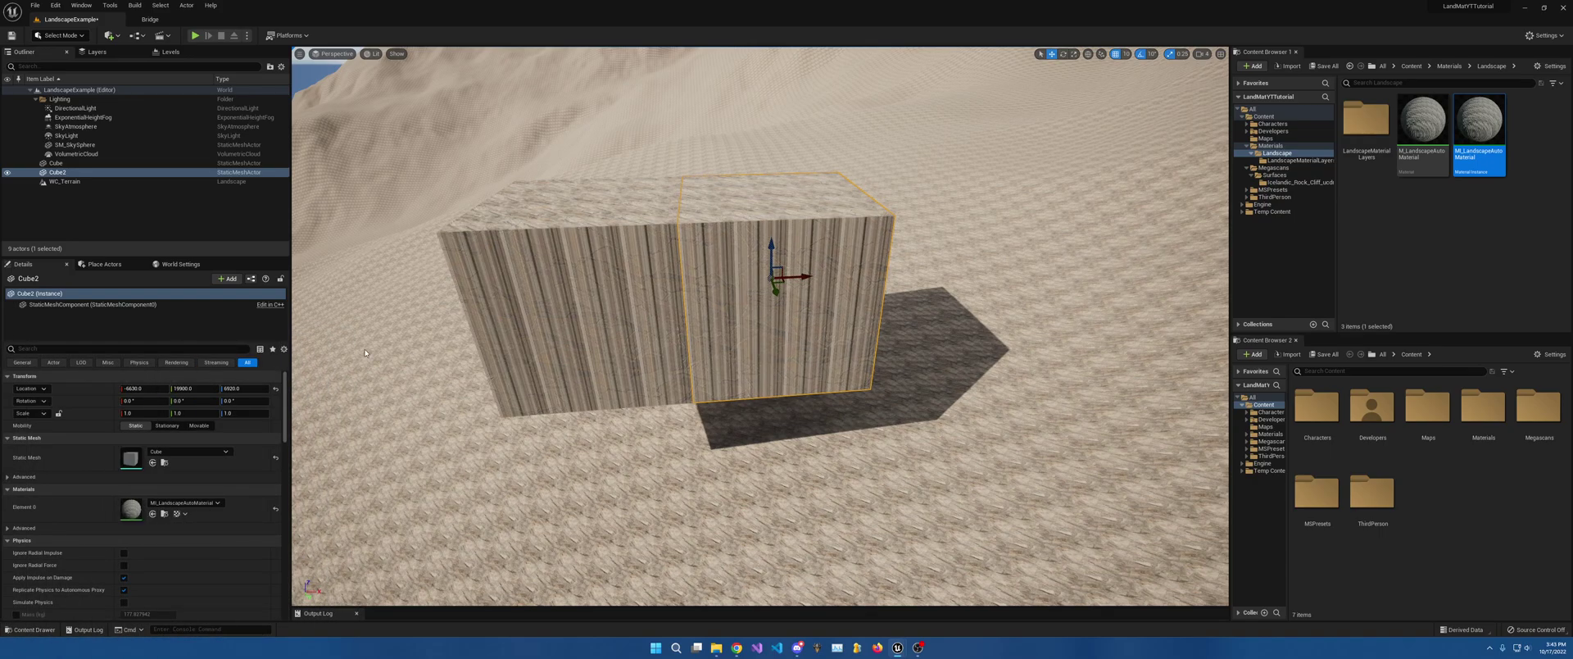
Step: Compare the texture across both cube tops from above, moving the duplicate cube away and back with grid snapping off
right_drag(696, 298, 682, 328)
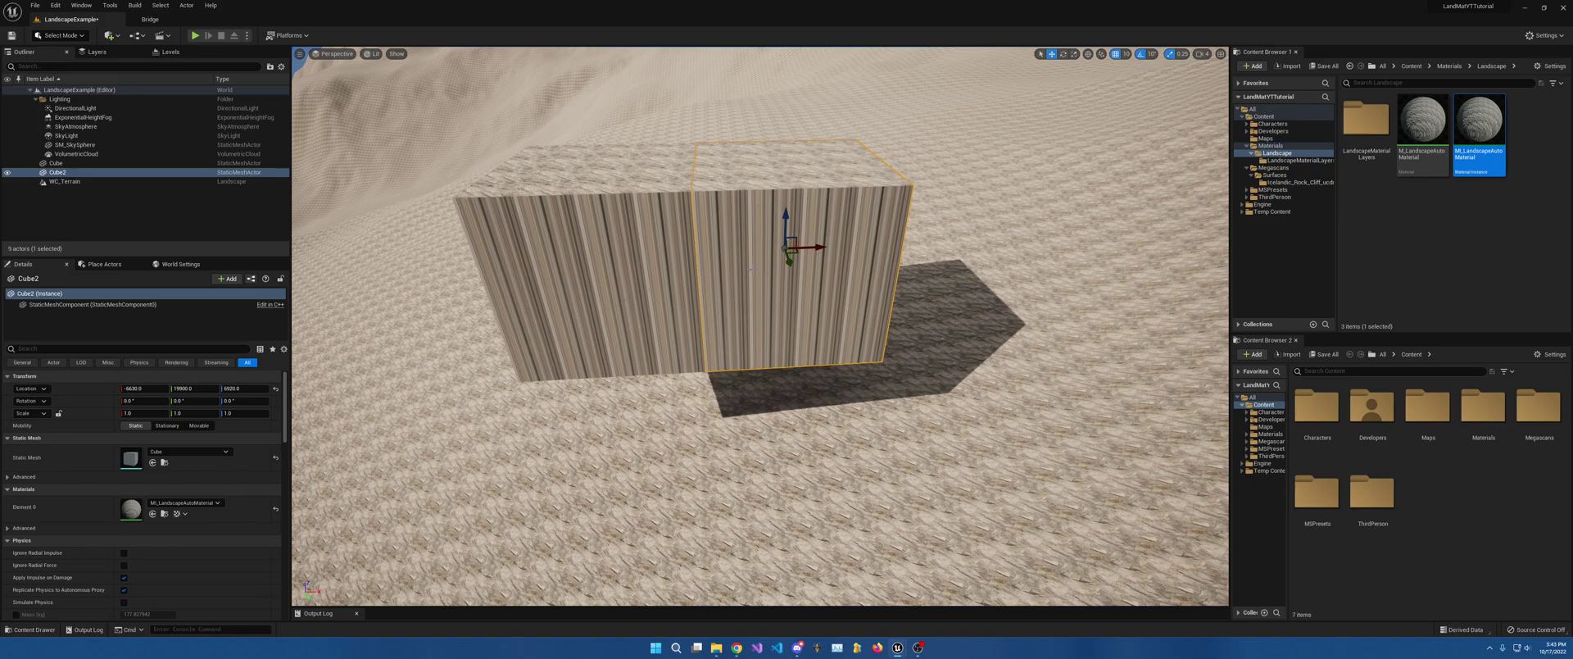
mouse_move(718, 309)
right_down()
mouse_move(688, 131)
mouse_move(491, 369)
mouse_move(721, 309)
right_up()
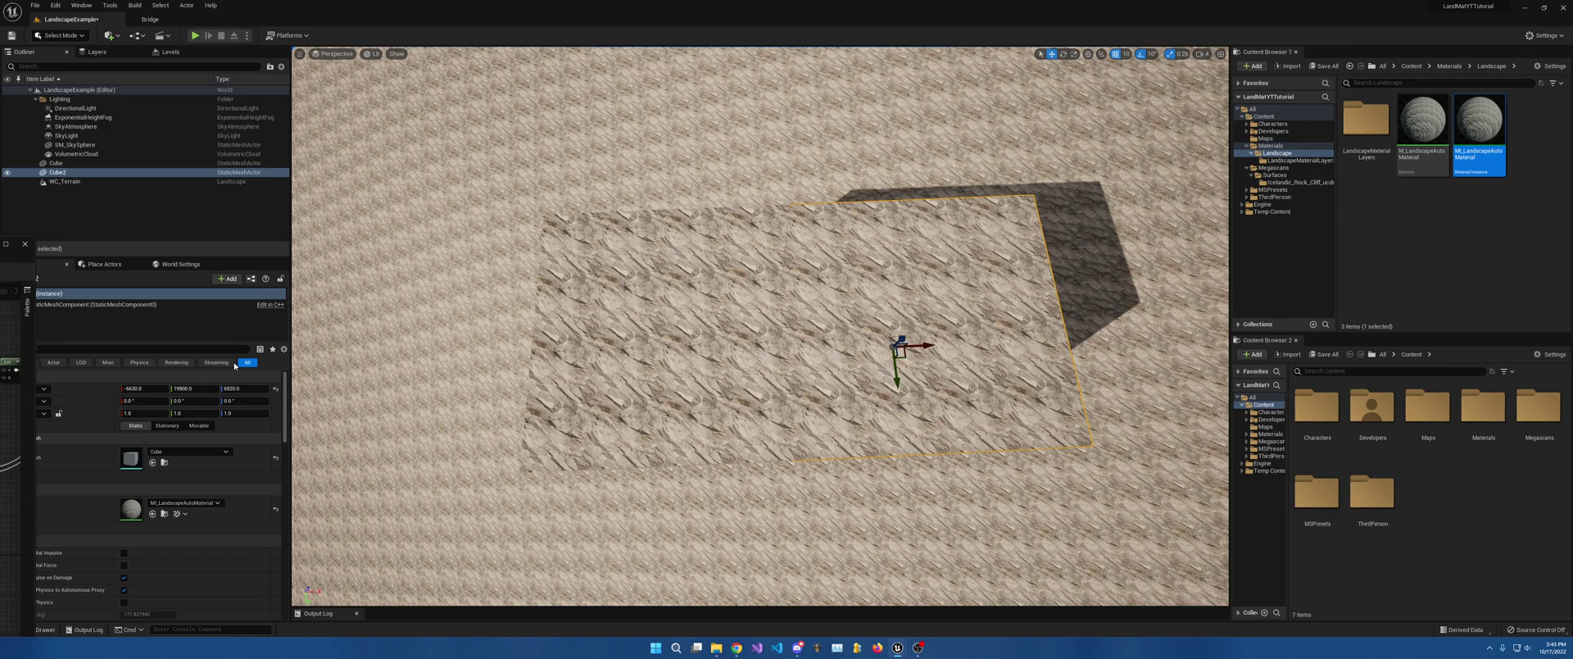
right_drag(663, 269, 664, 213)
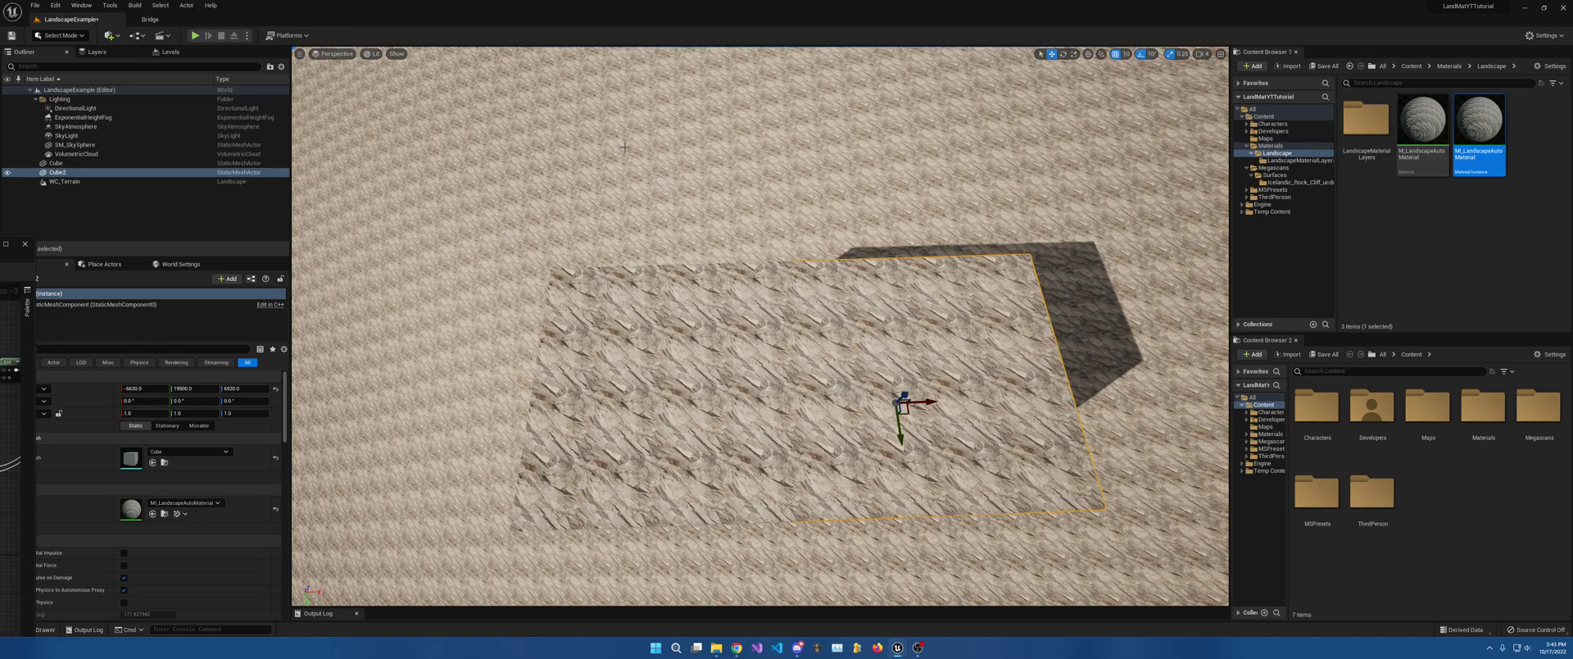
right_drag(626, 143, 684, 142)
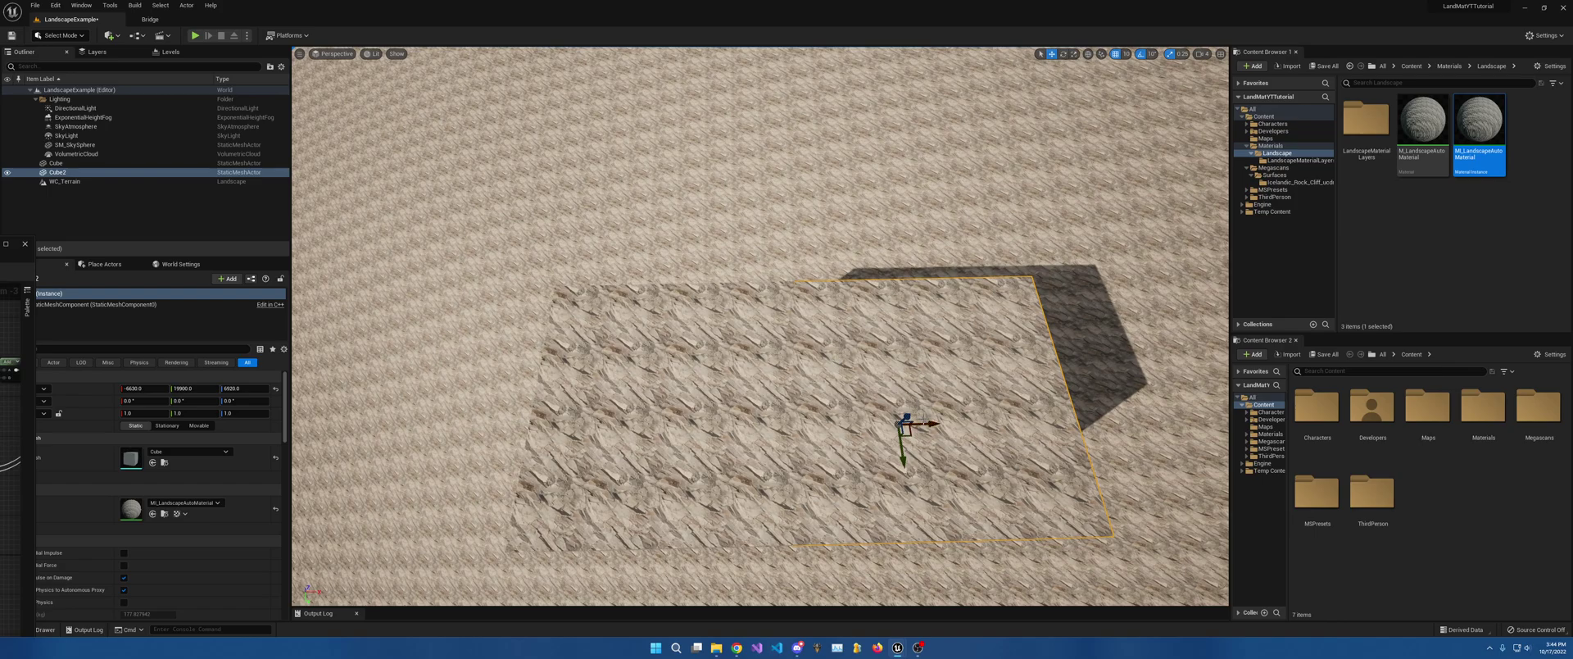
right_drag(923, 415, 942, 416)
drag(919, 411, 1001, 400)
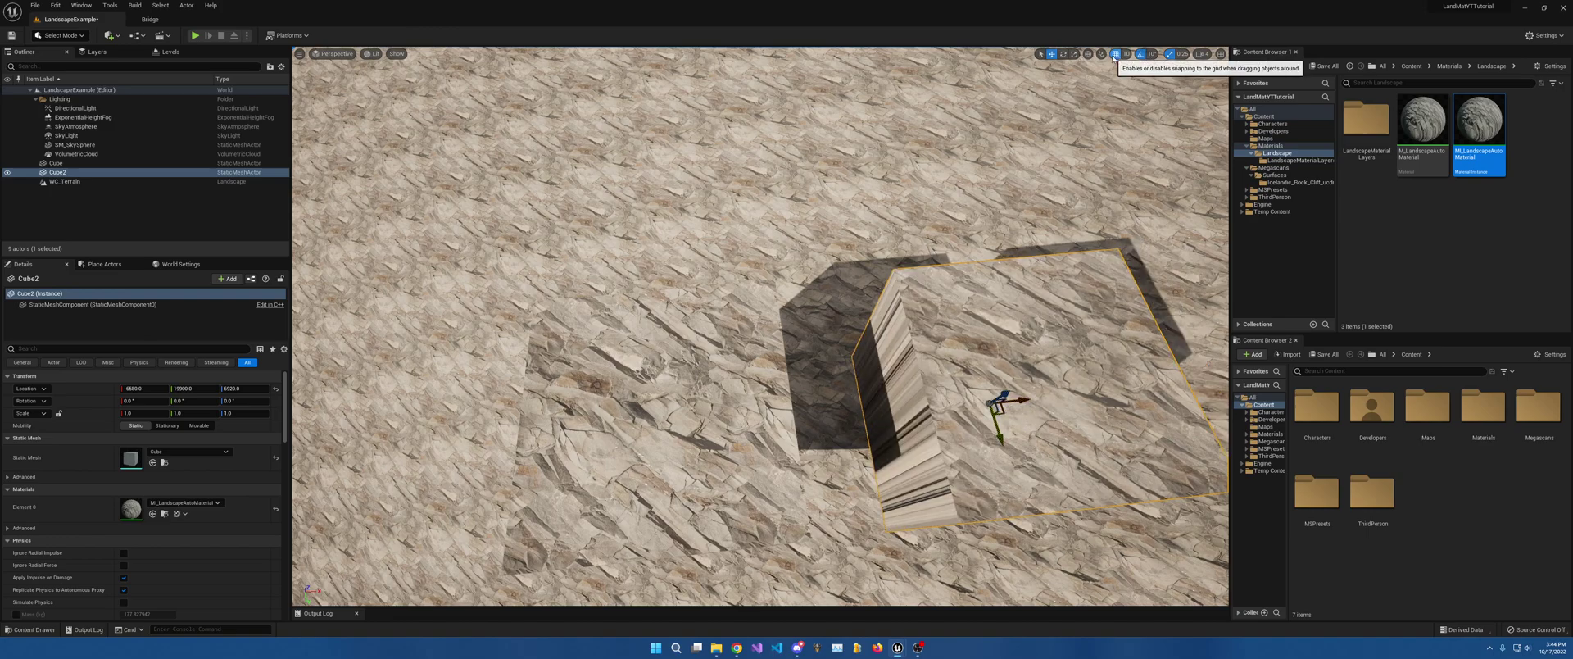
drag(997, 407, 916, 412)
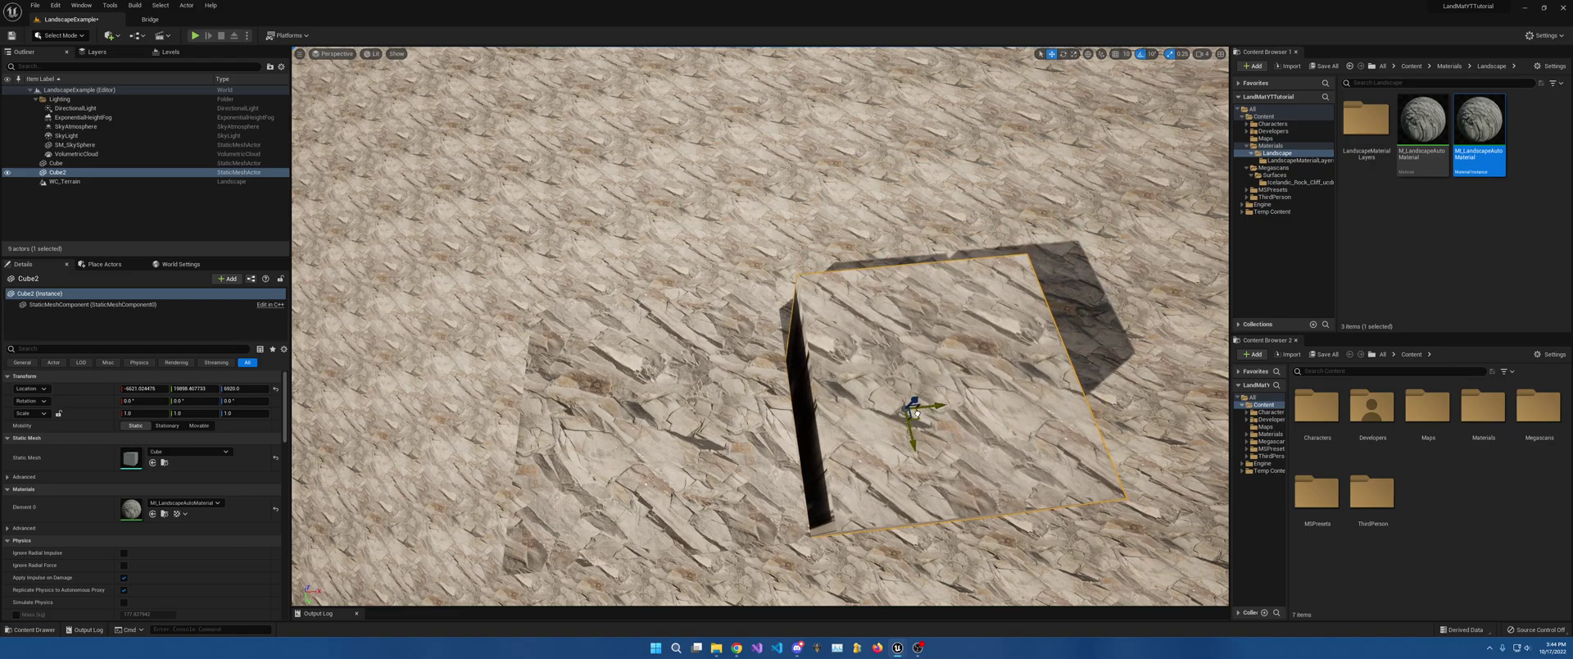
Step: Move the duplicate cube far across the terrain into the hillside and inspect its texture against the surrounding ground
scroll(916, 413, down, 10)
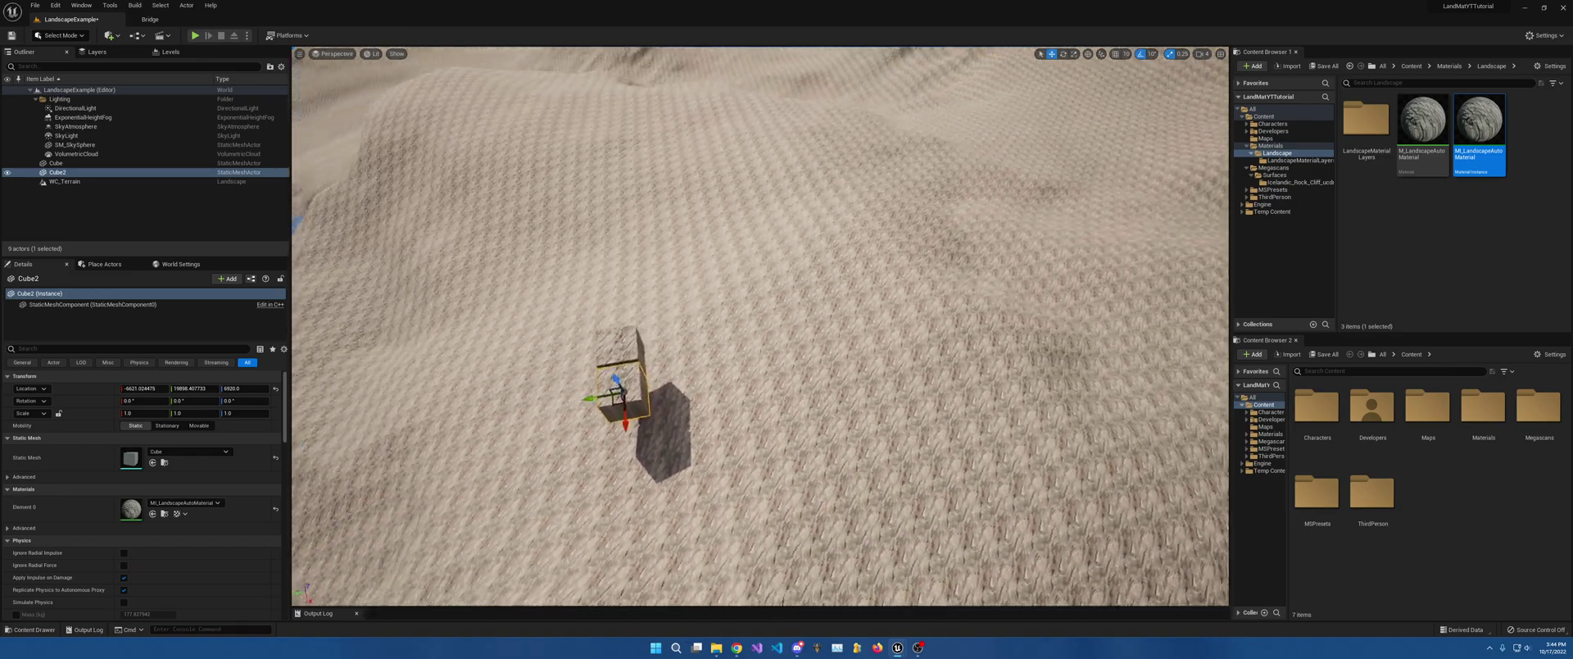
key(s)
right_drag(438, 485, 500, 405)
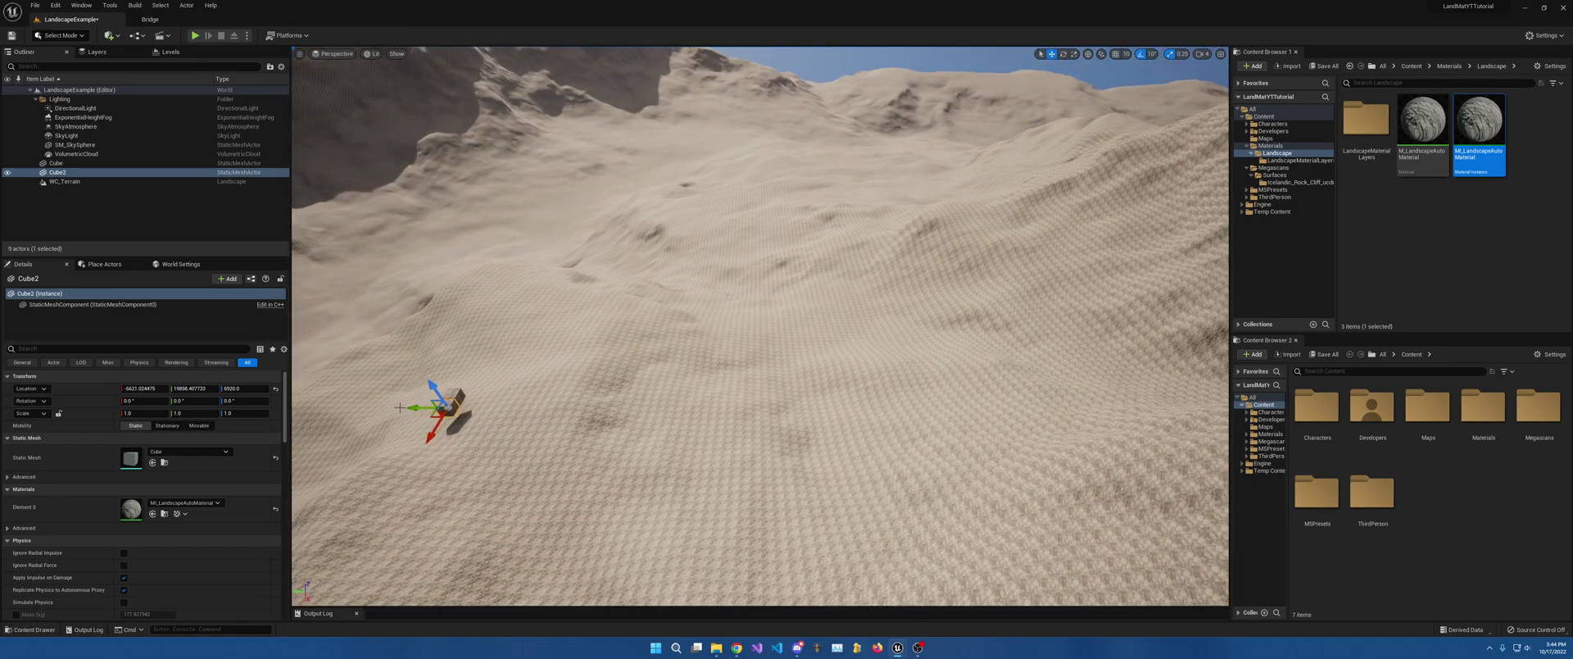
drag(416, 407, 1017, 404)
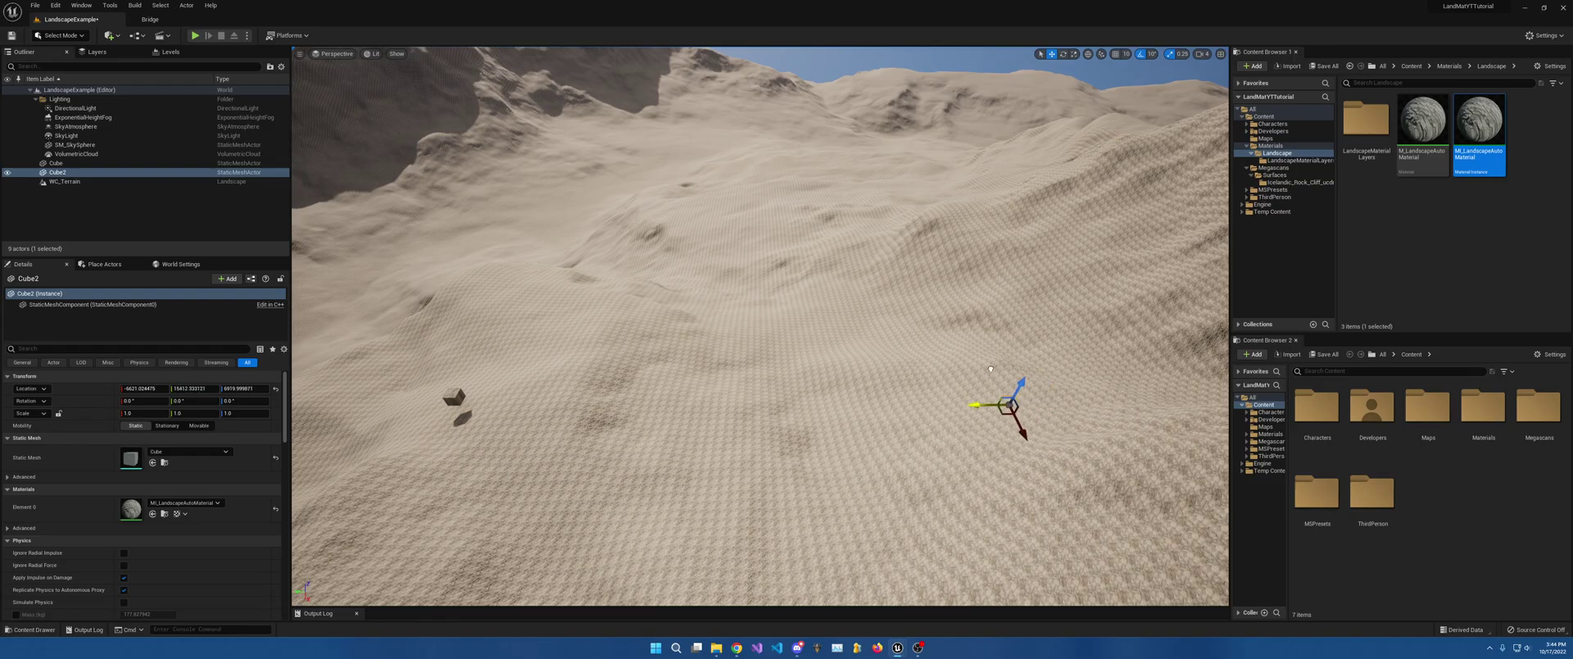
right_drag(942, 375, 963, 360)
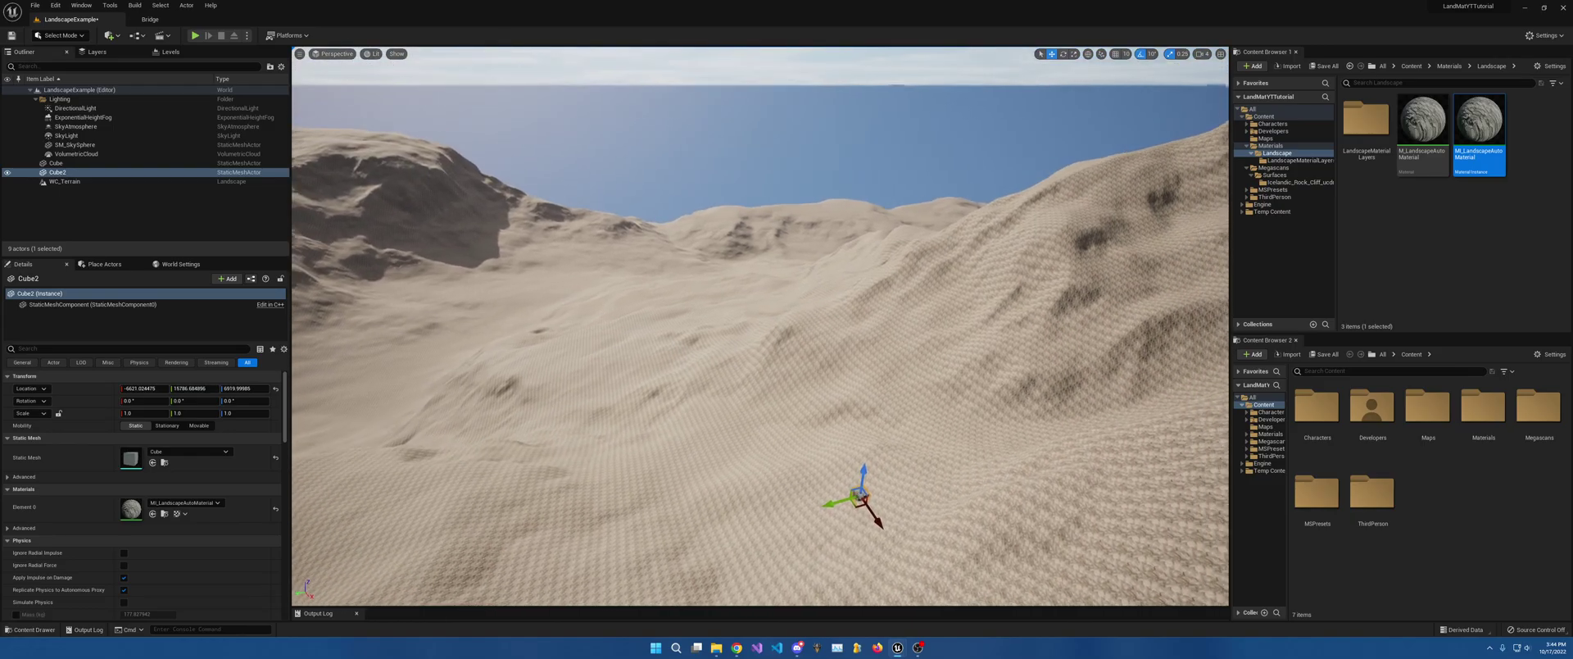
key(w)
right_drag(761, 326, 902, 441)
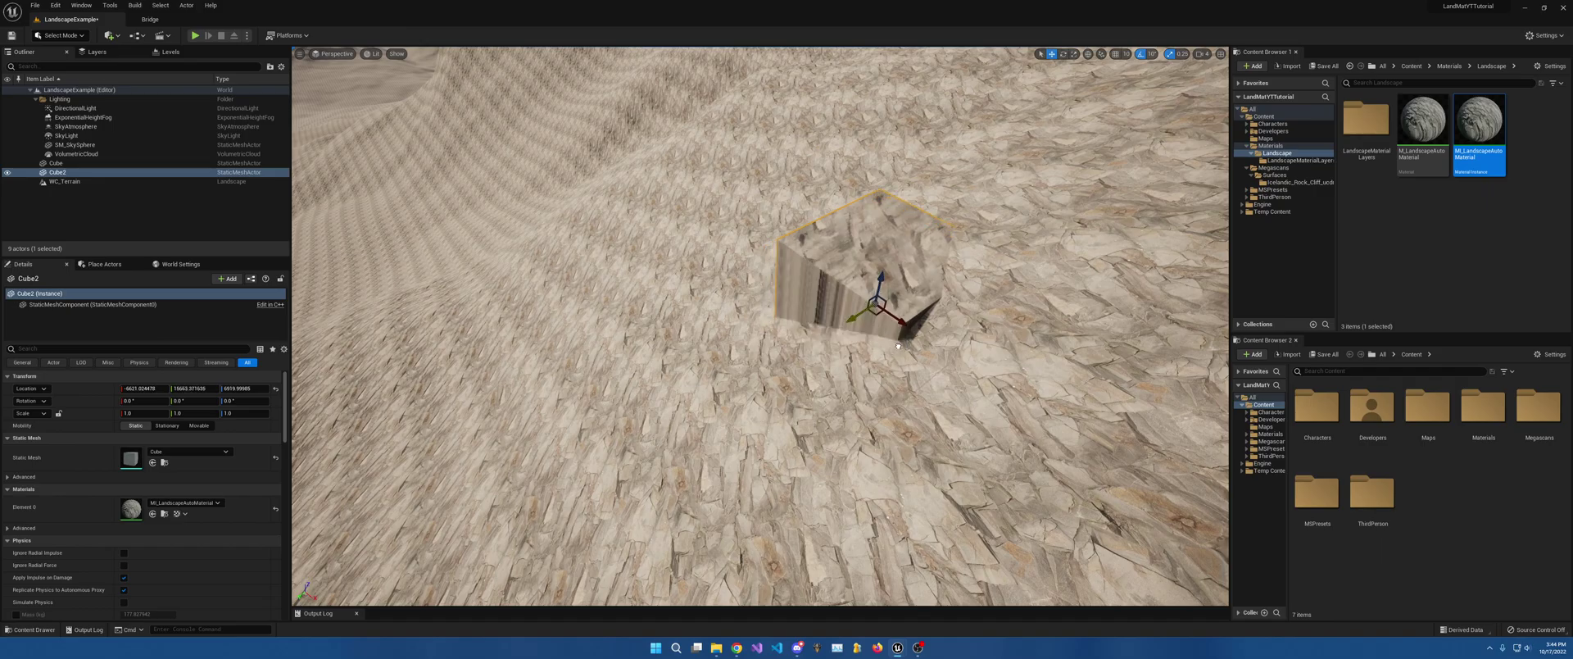
right_drag(903, 442, 1032, 417)
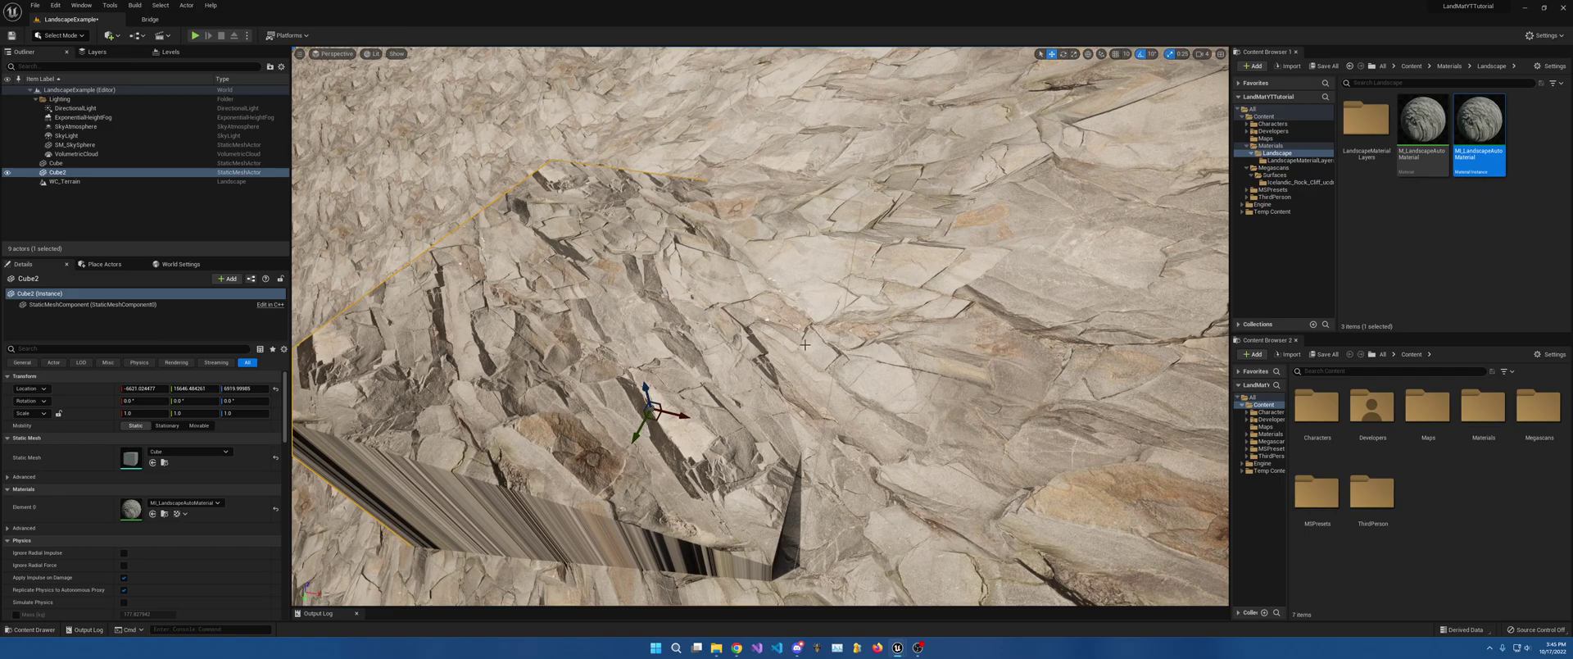
scroll(806, 345, down, 10)
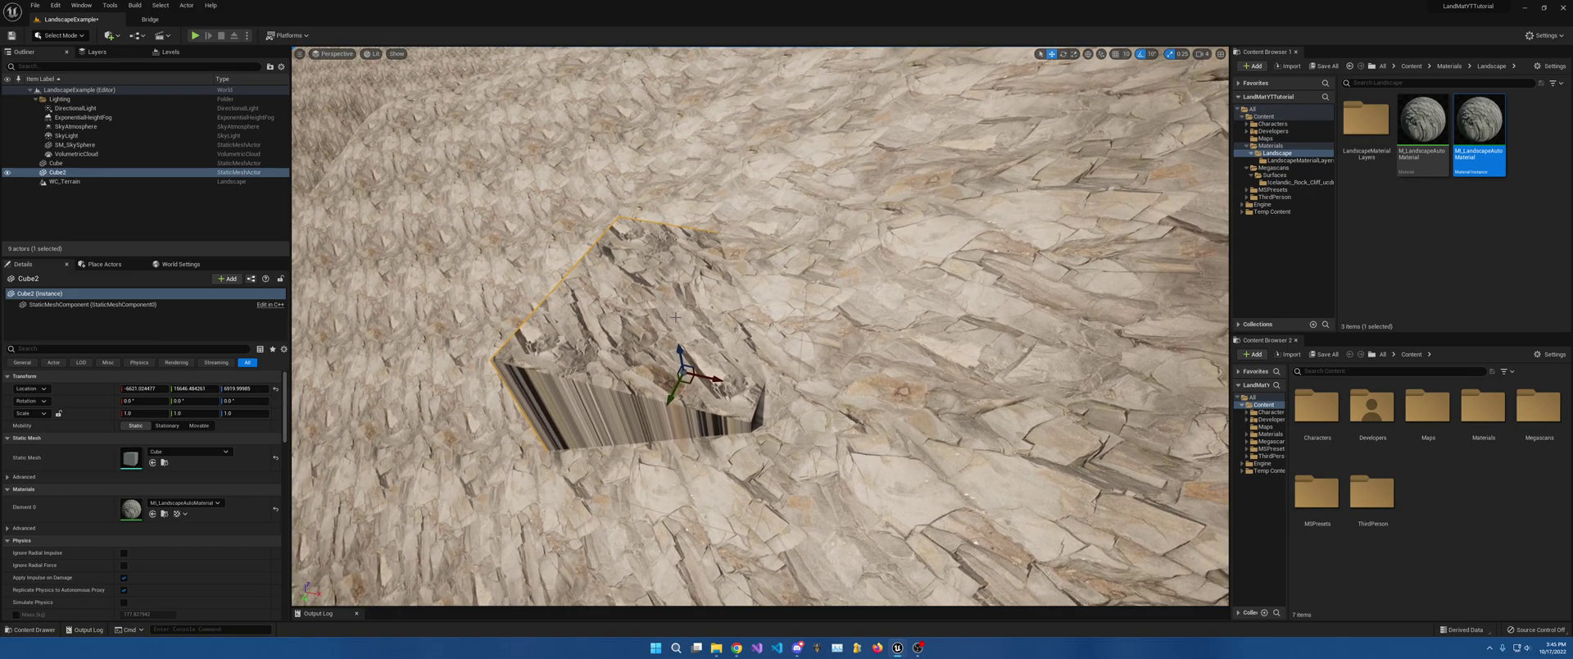
right_drag(580, 356, 635, 315)
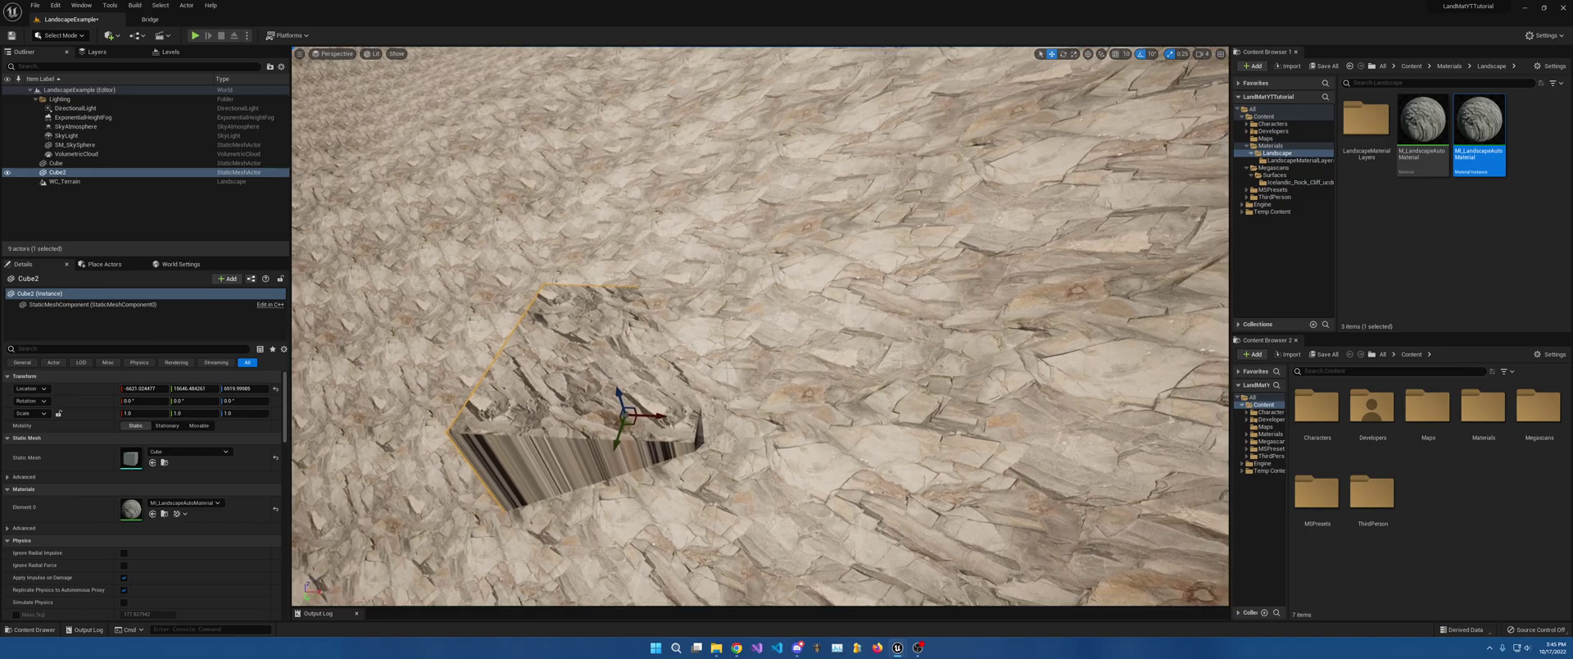
scroll(579, 356, up, 4)
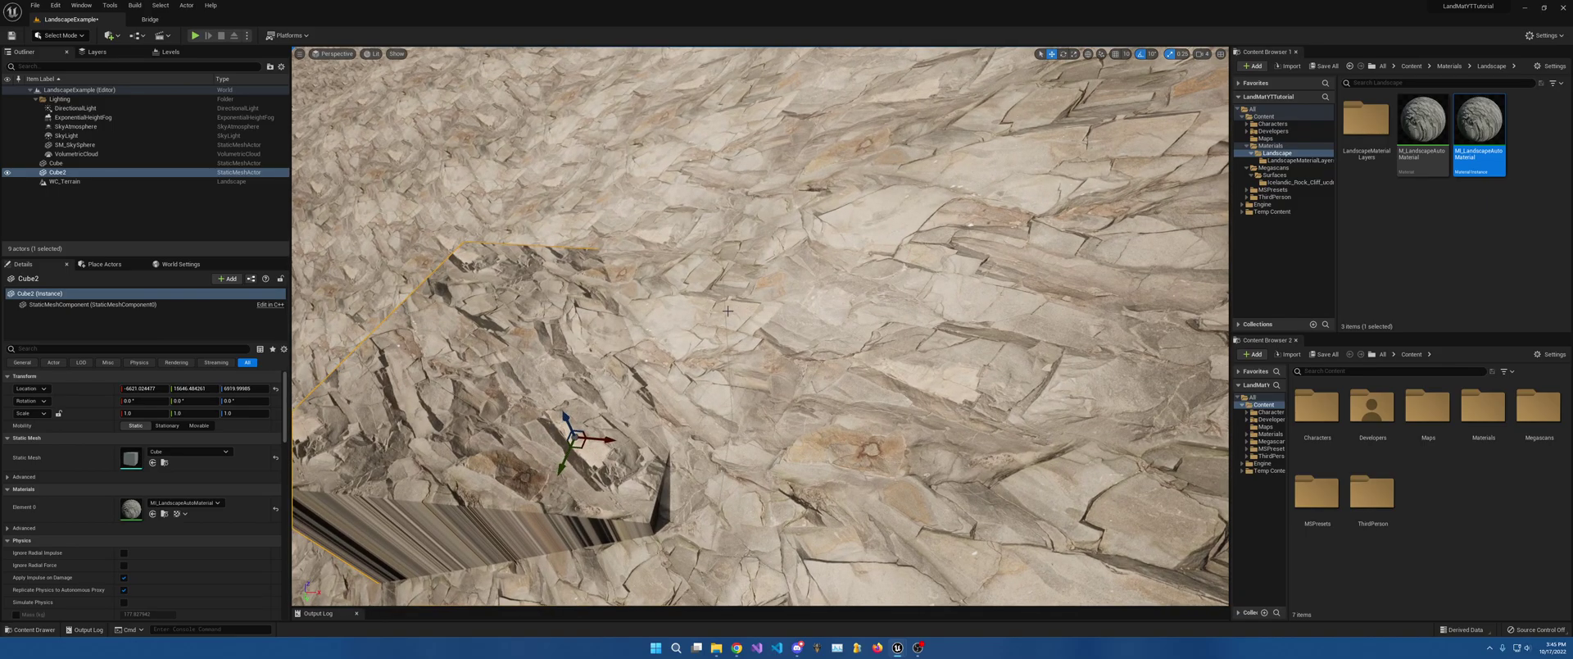
scroll(702, 348, down, 10)
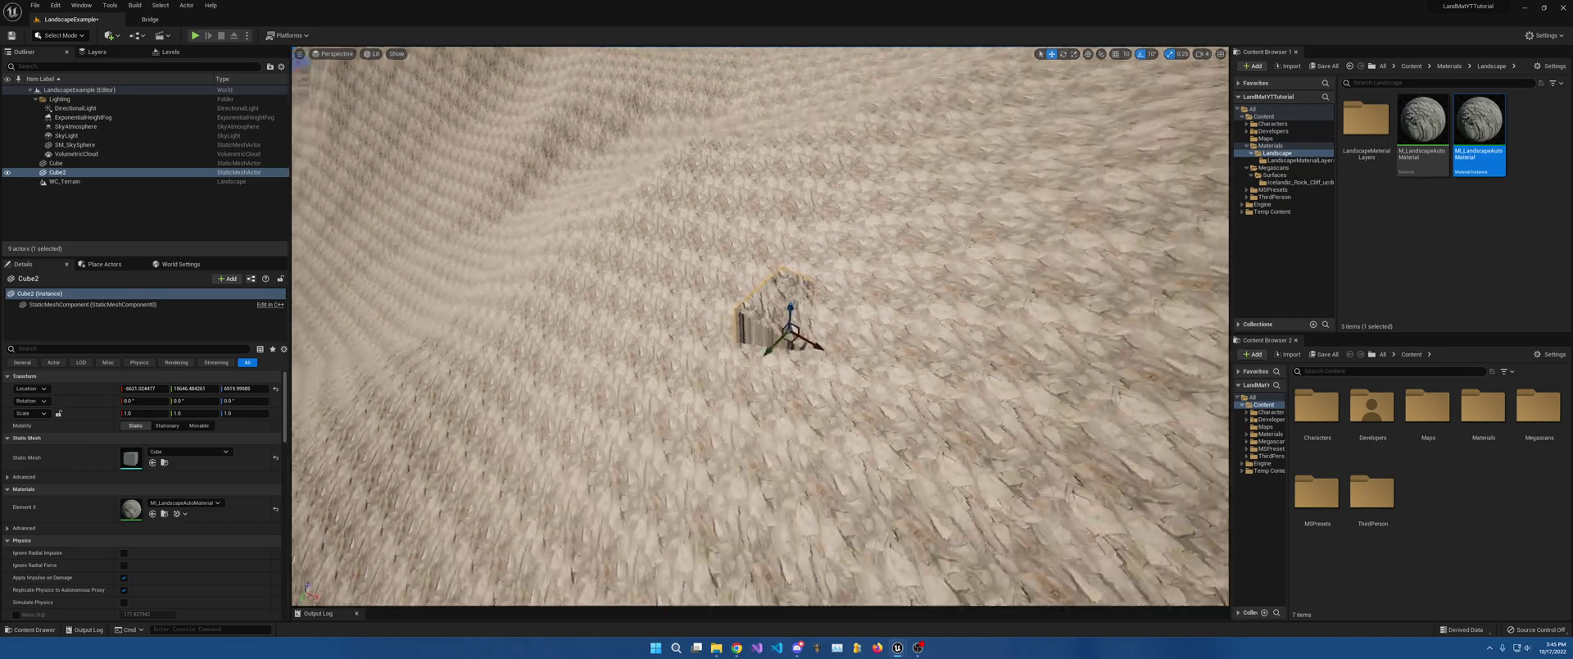
Step: Delete the duplicate cube and the original cube from the level
key(Delete)
right_drag(707, 358, 524, 221)
right_drag(706, 270, 707, 350)
key(w)
right_drag(742, 388, 725, 406)
click(748, 377)
key(Delete)
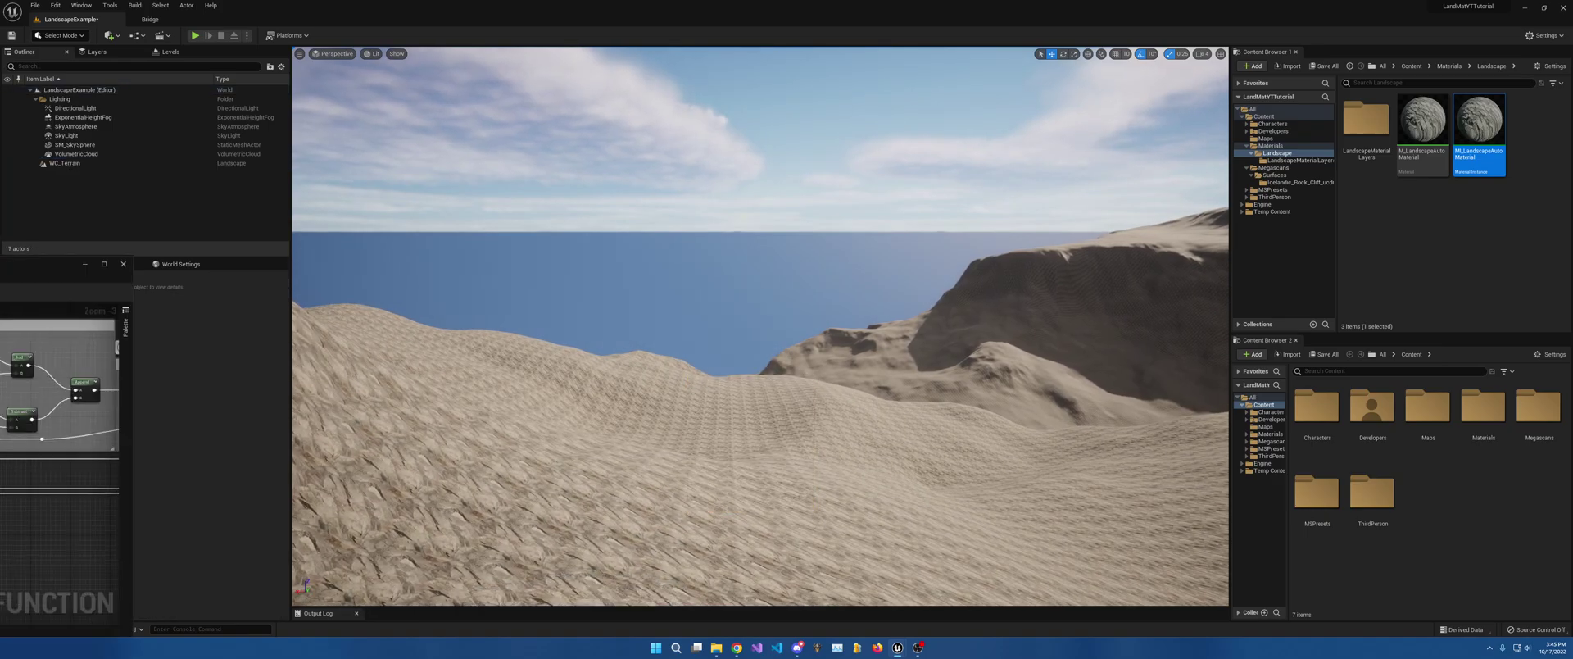
Step: Maximize the MF_Rock_01 editor and add a CustomRotator function node below the Rotation and Scale comment blocks
drag(16, 315, 918, 0)
right_drag(979, 157, 864, 212)
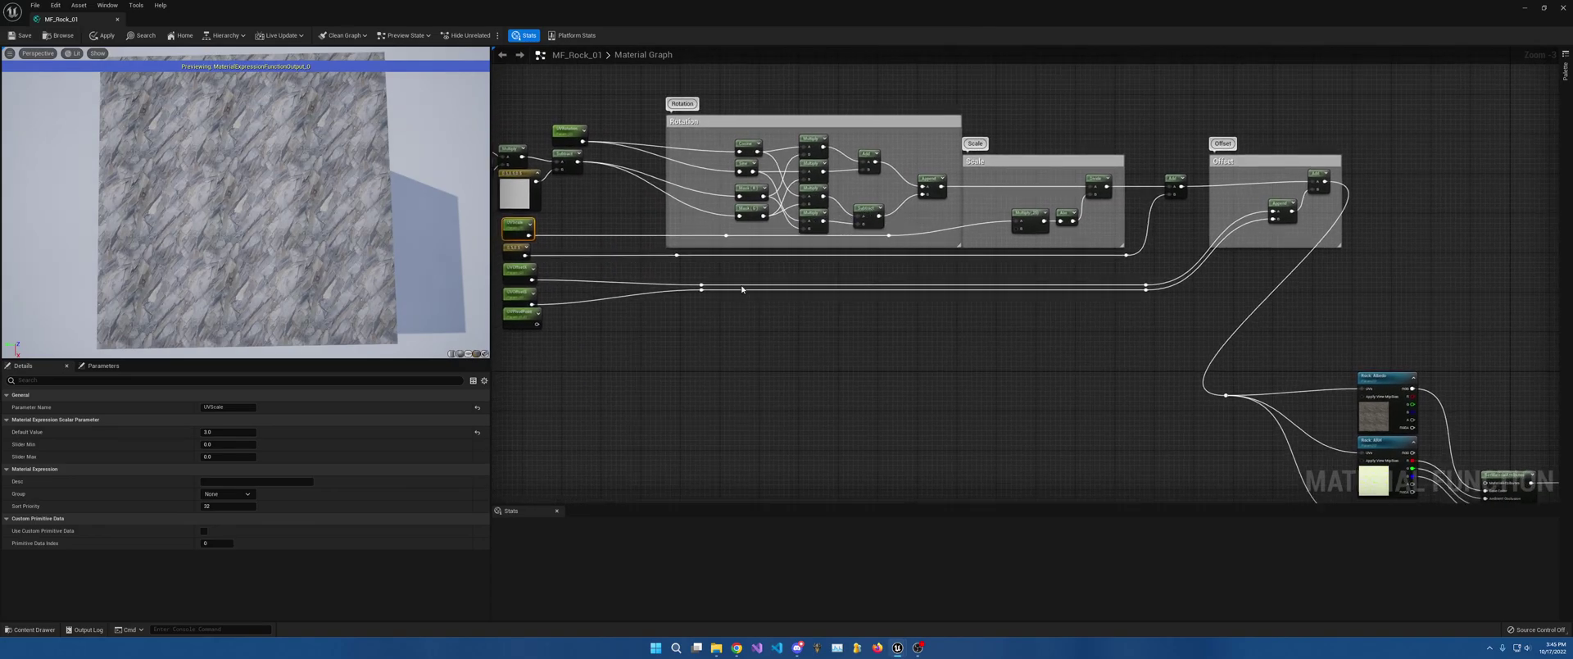
right_click(742, 333)
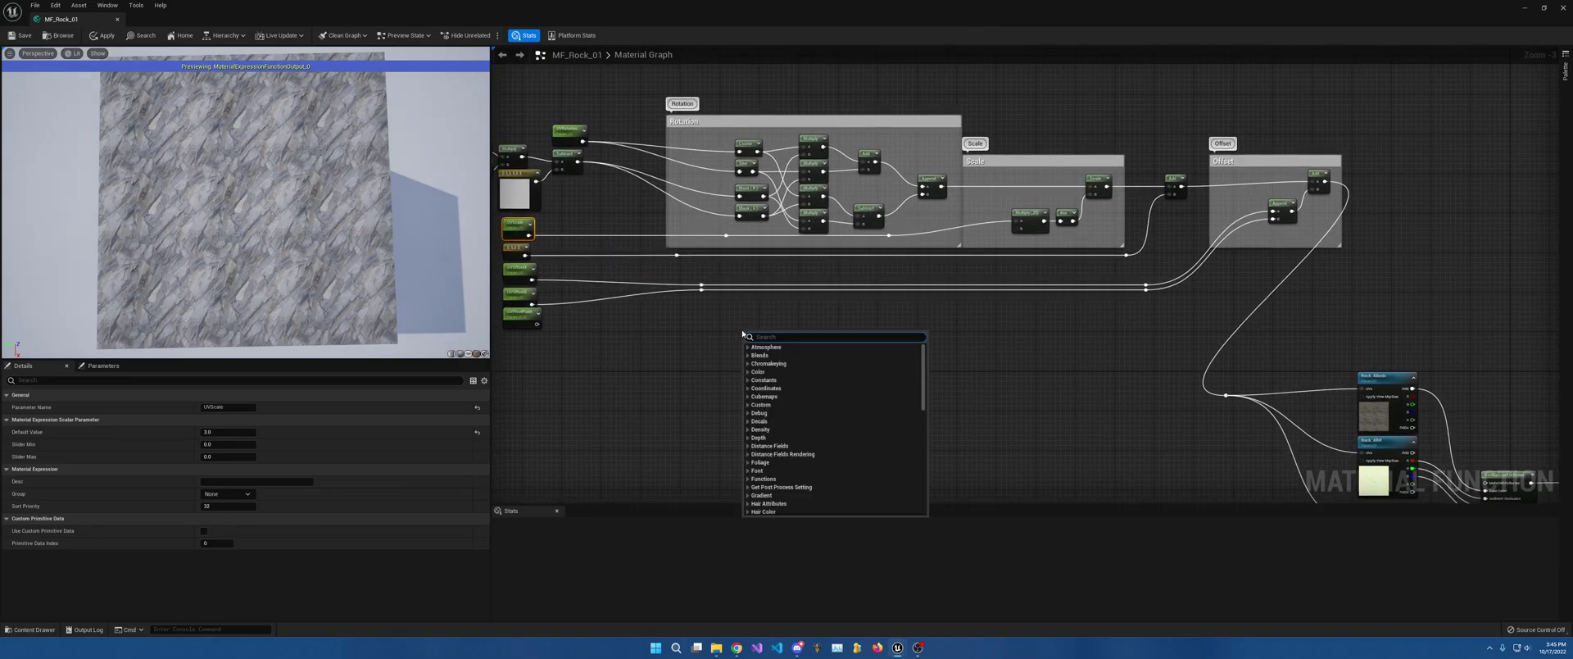
text(custom)
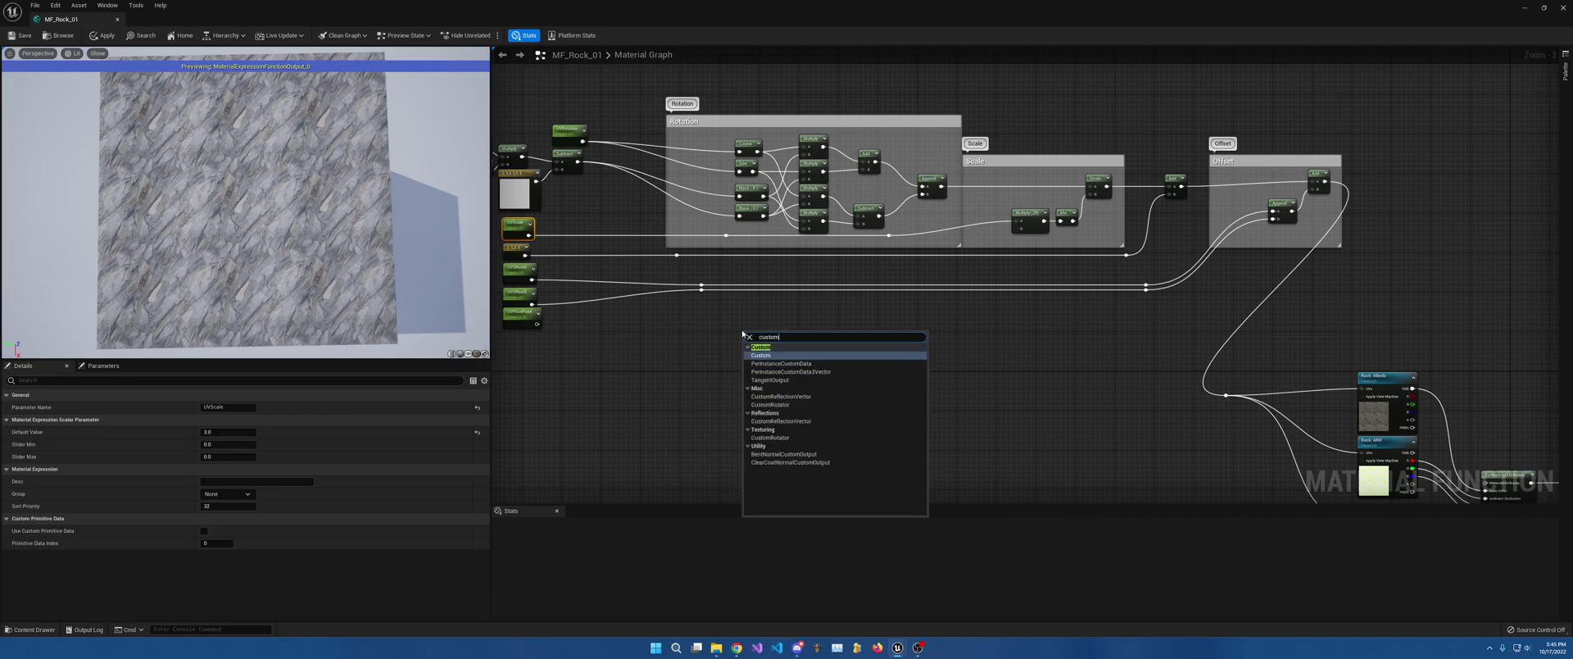
text(ro)
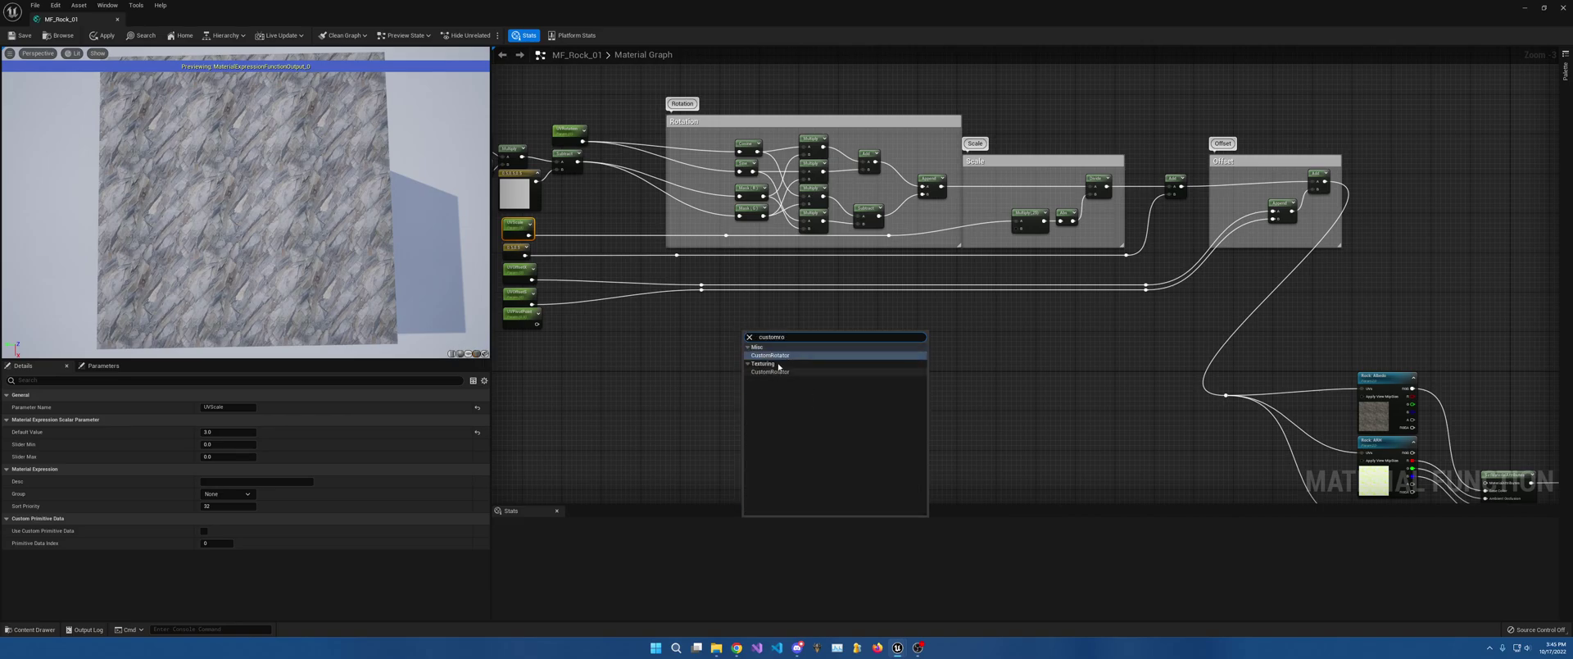
click(770, 371)
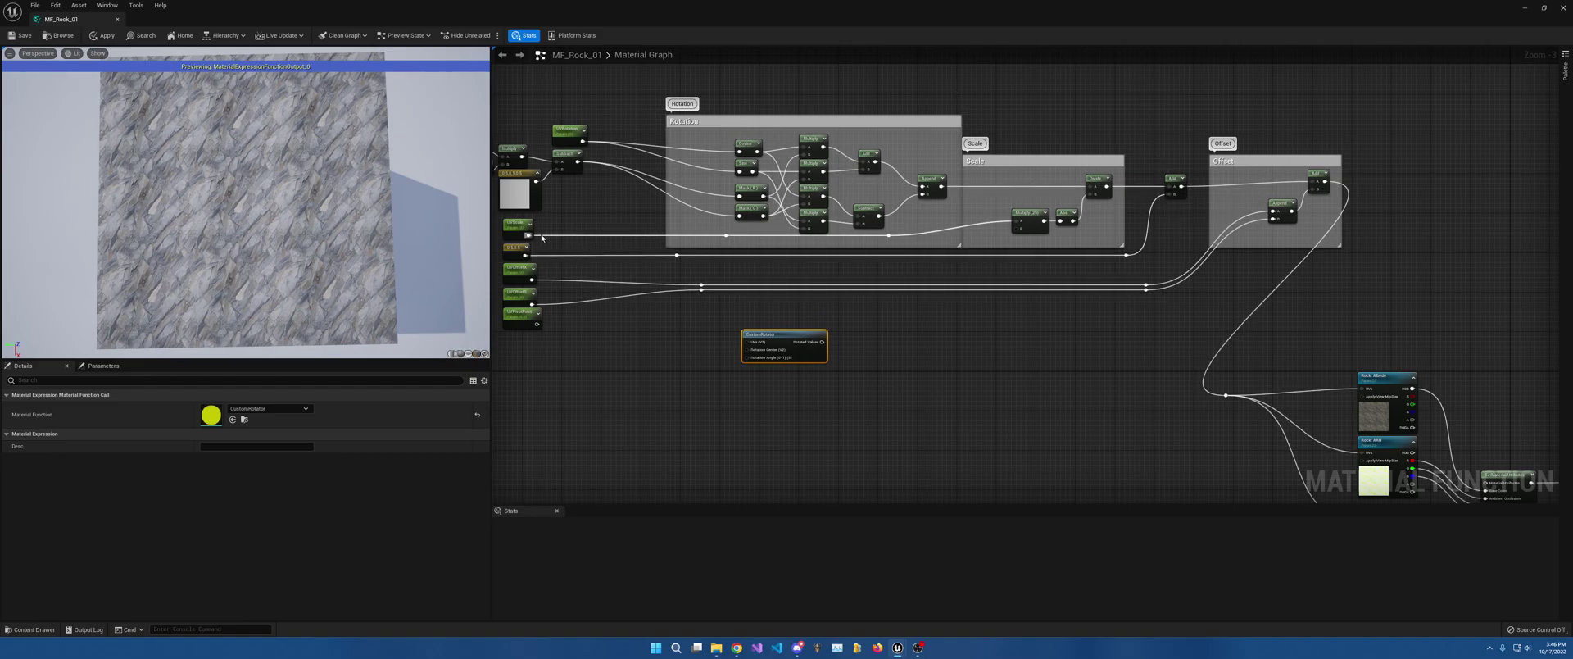
Step: Open the CustomRotator function, examine its internal node network against the MF_Rock_01 rotation nodes, and close it
right_drag(818, 324, 880, 326)
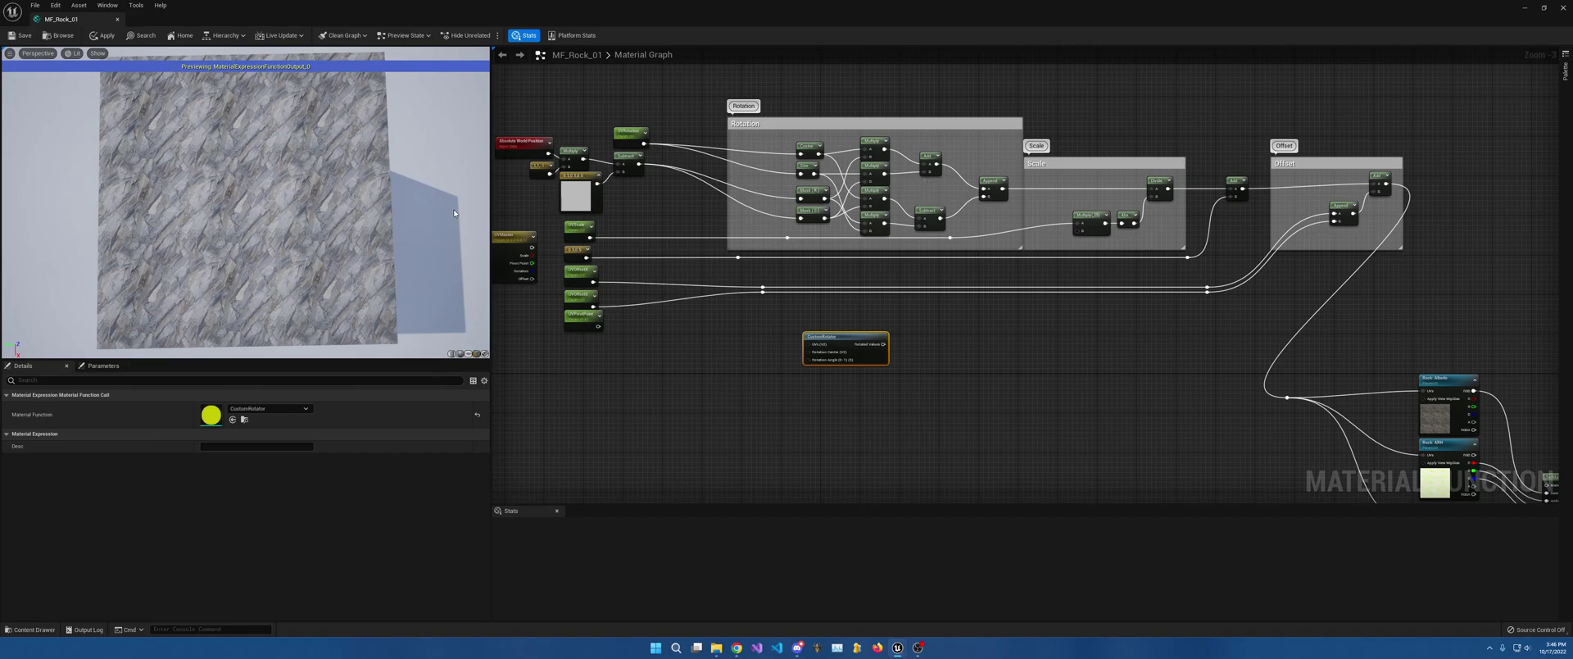
double_click(851, 340)
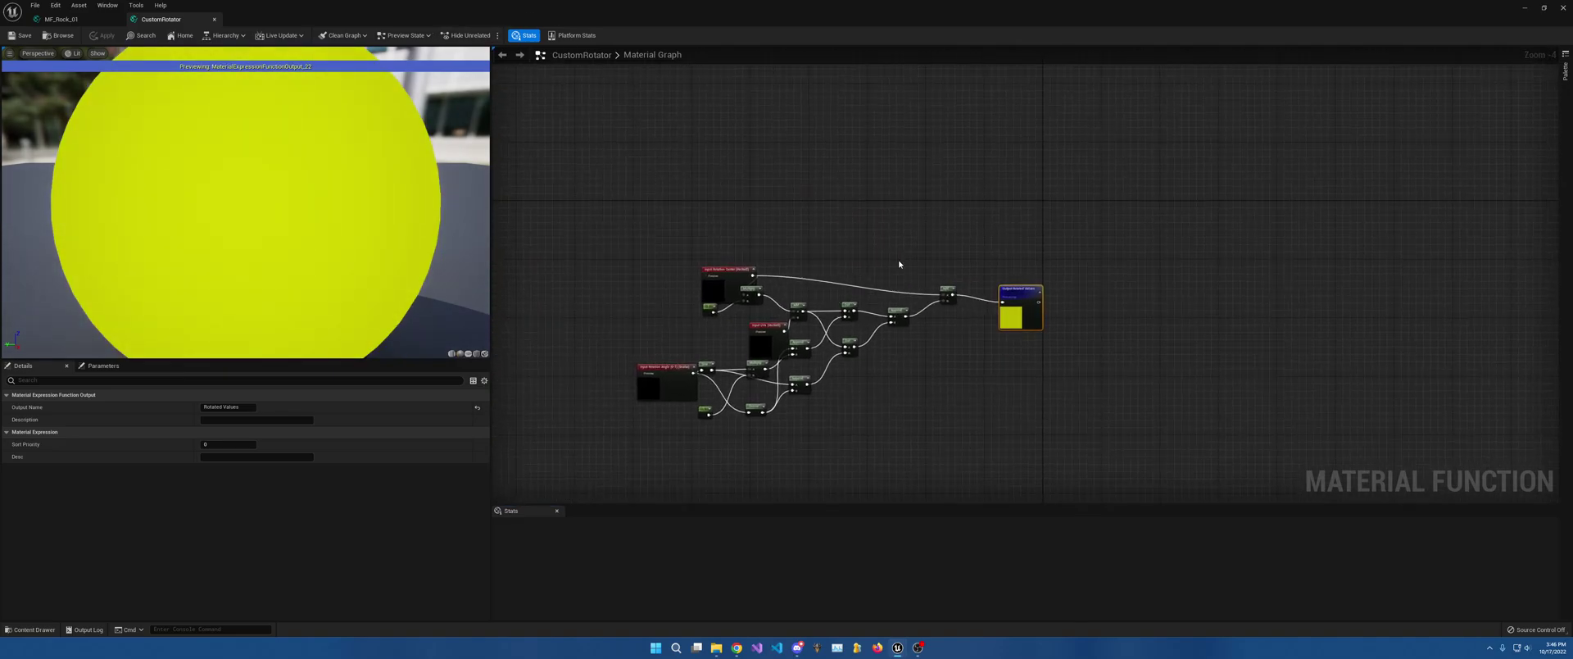
scroll(899, 264, up, 1)
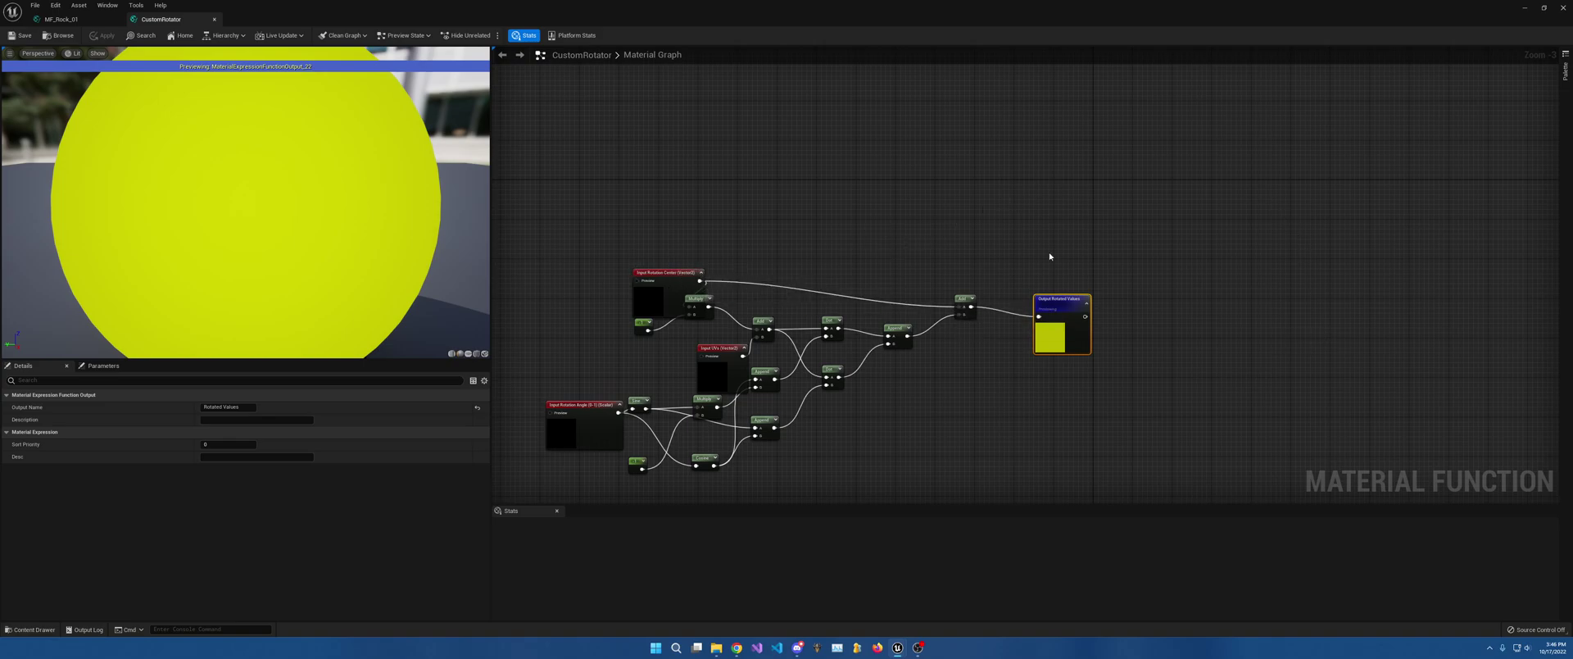
click(61, 19)
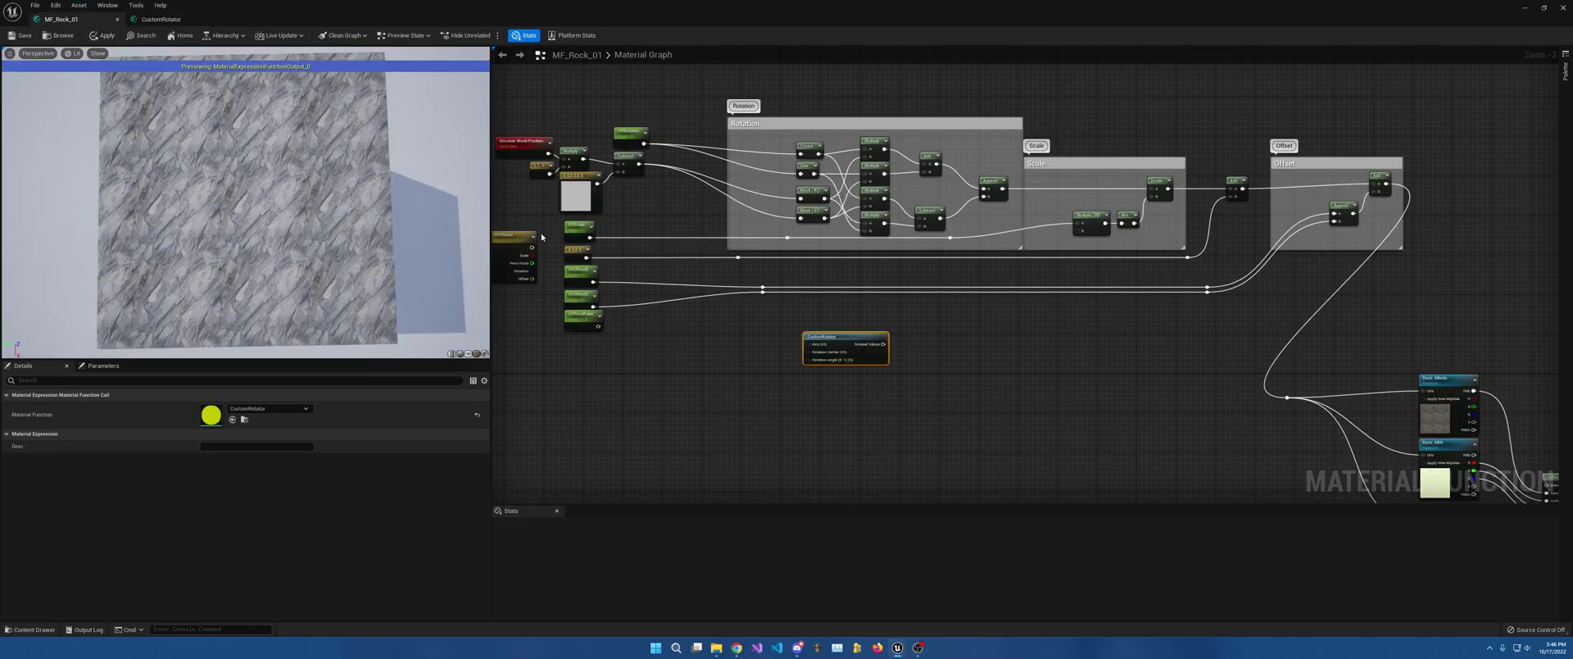
click(161, 19)
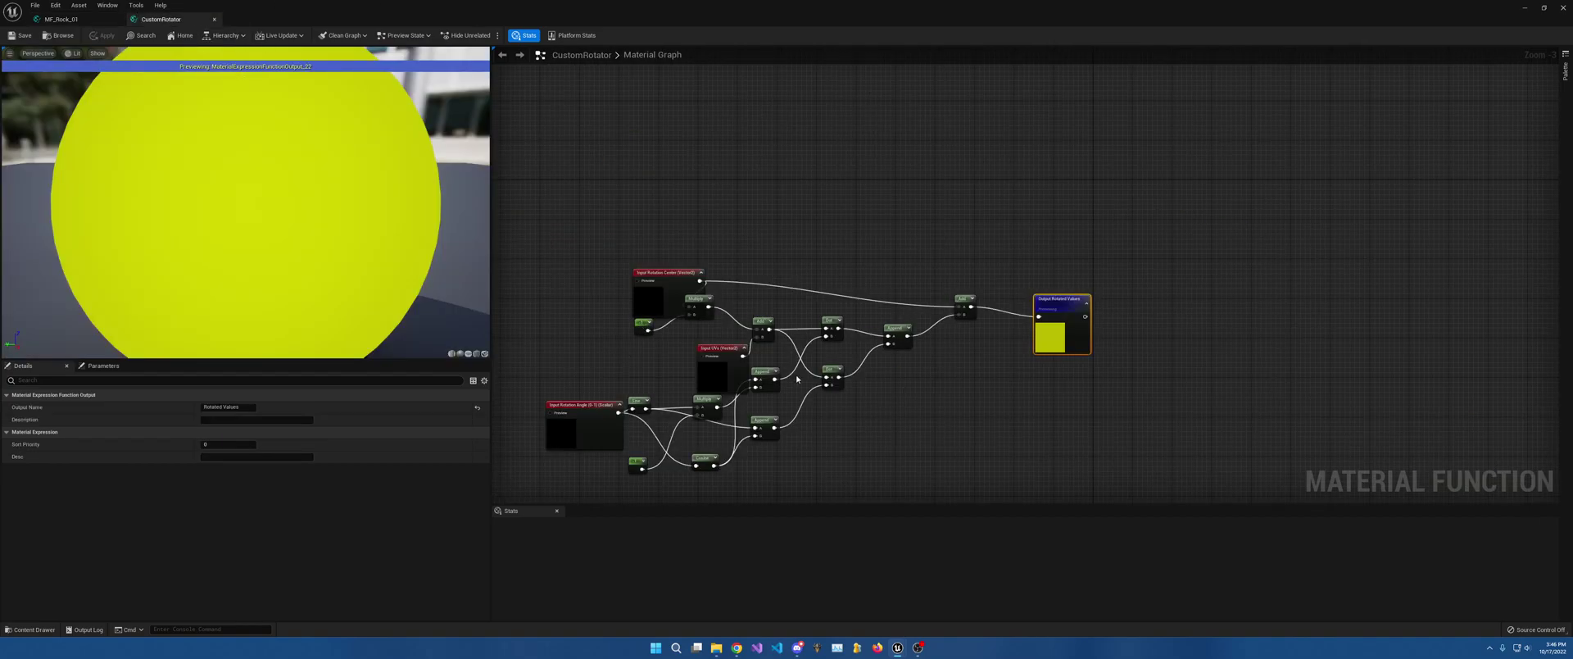
click(214, 19)
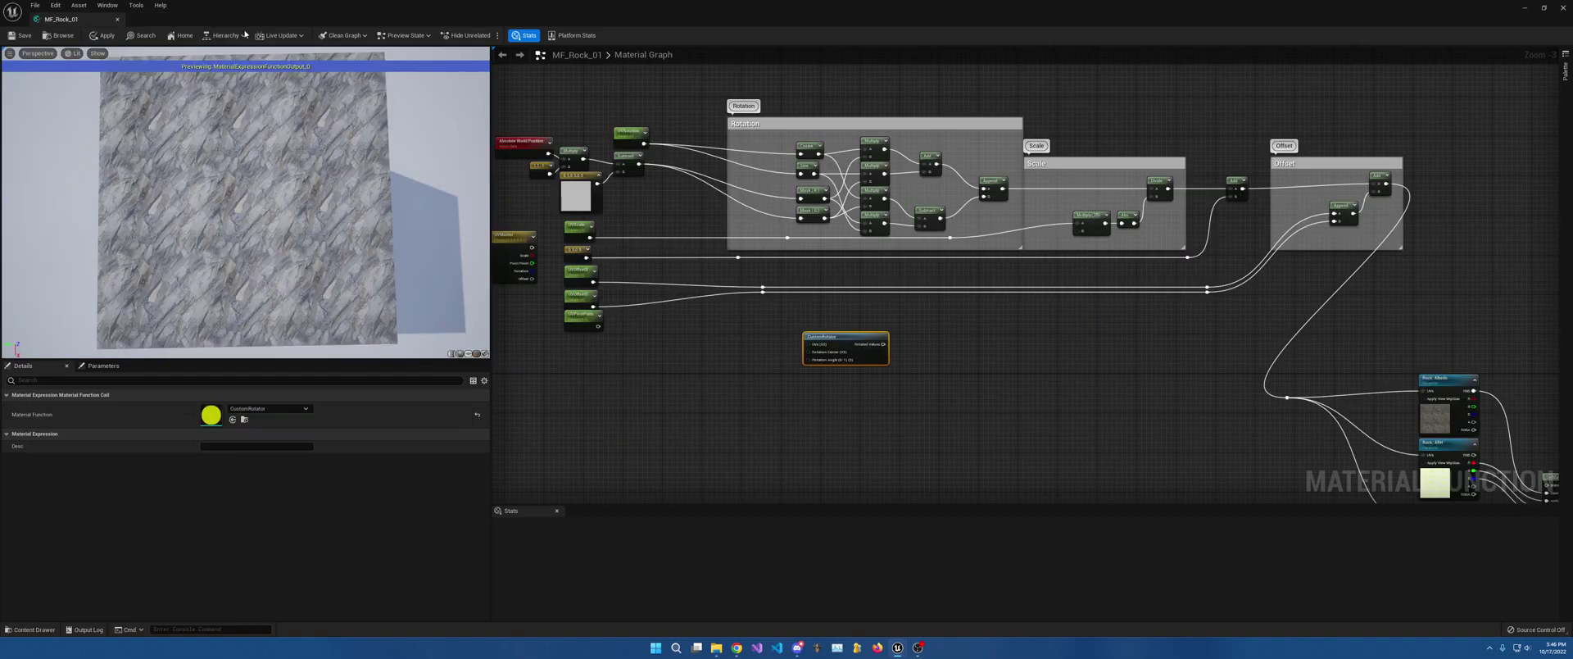
Step: Add a TextureCoordinate node above the Absolute World Position node in the MF_Rock_01 graph
right_drag(933, 191, 952, 218)
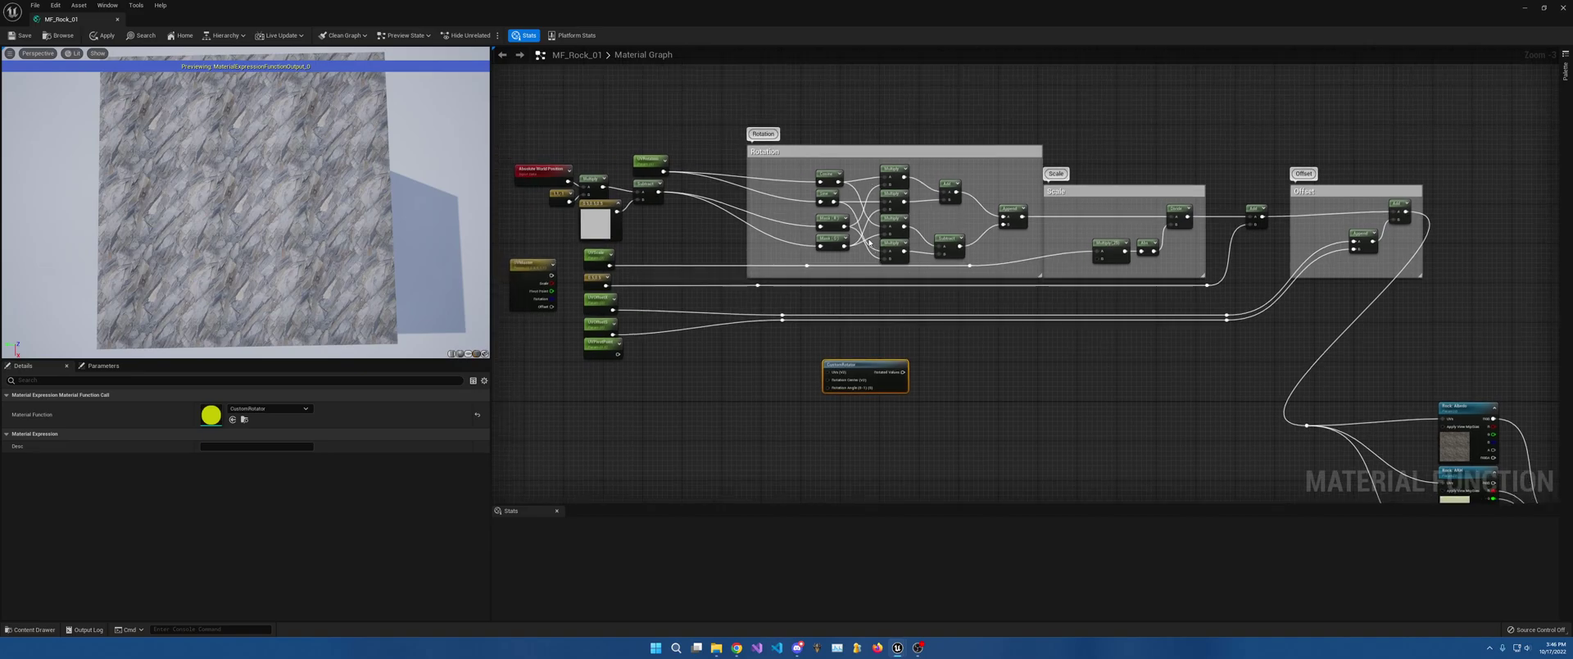
scroll(687, 210, up, 3)
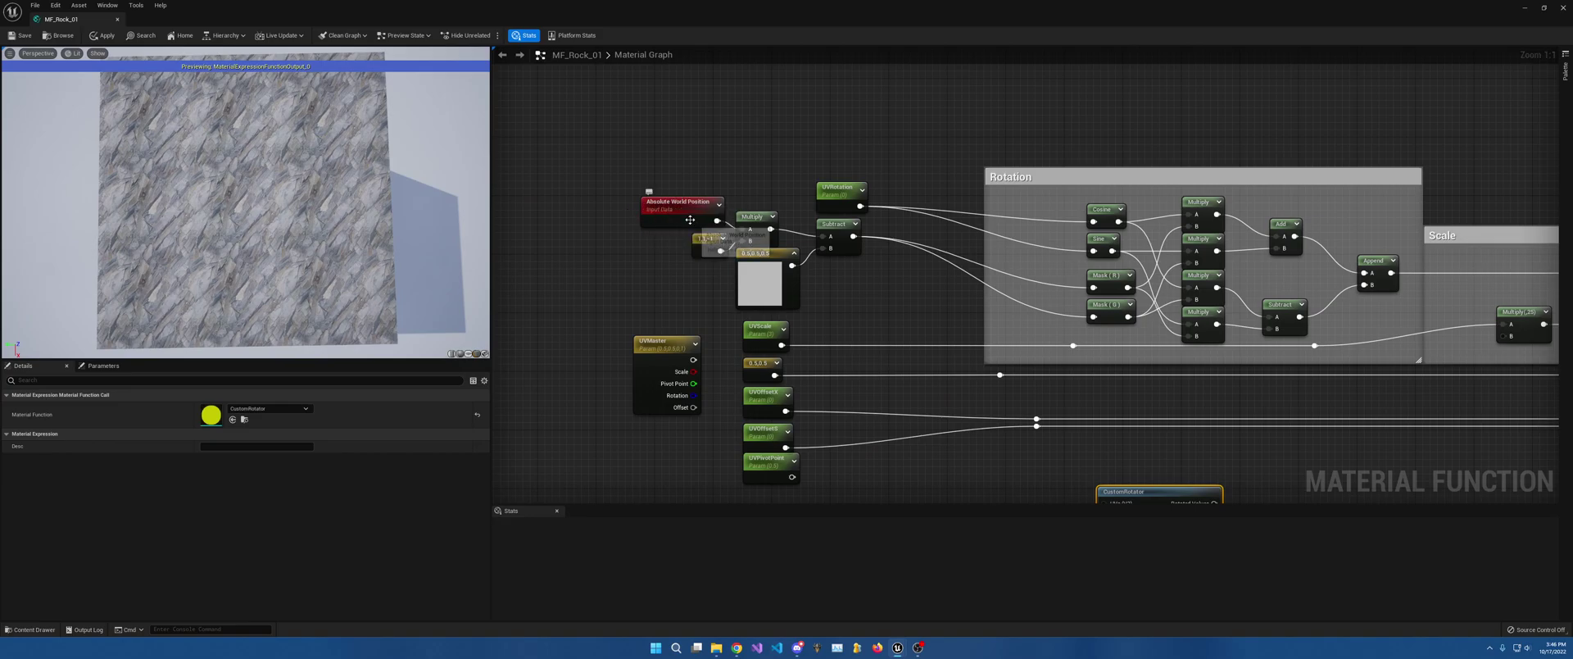
right_click(624, 144)
text(tex)
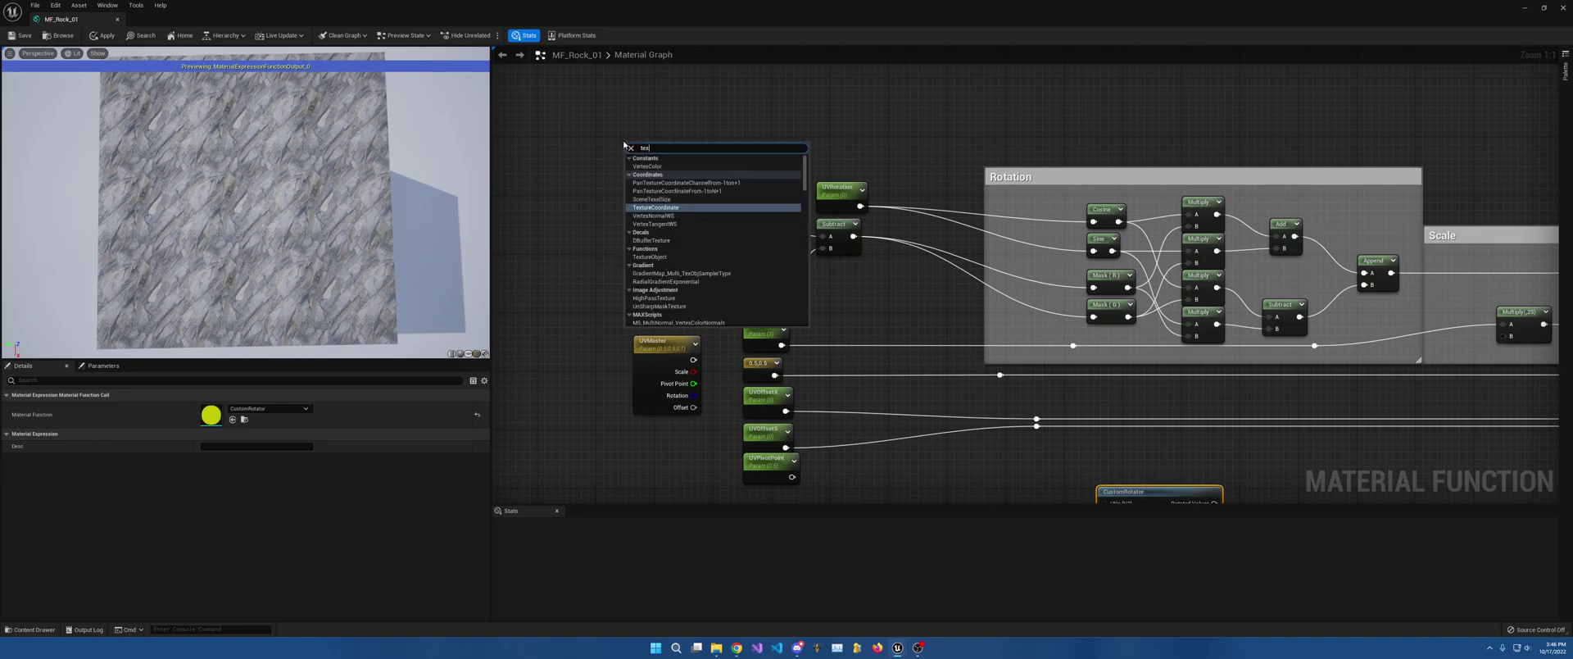
text(ture cor)
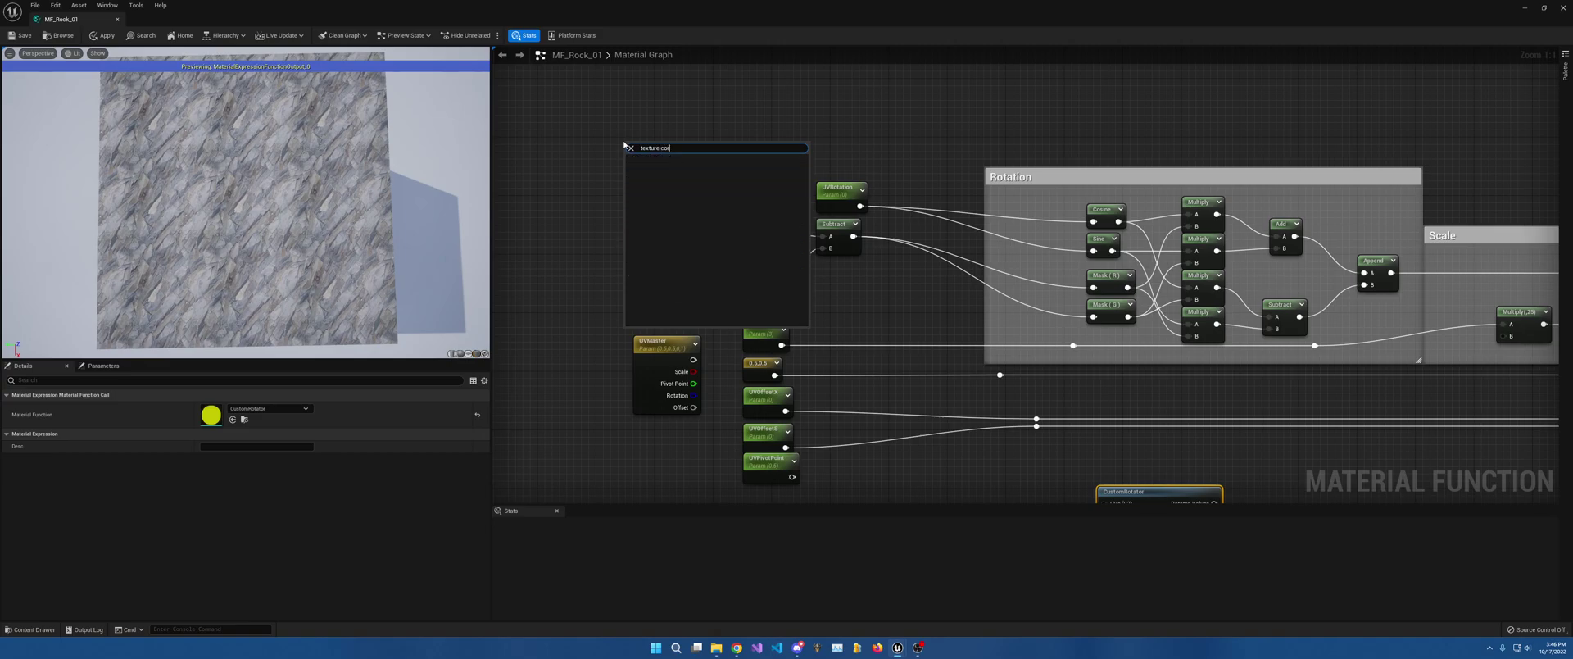
key(Return)
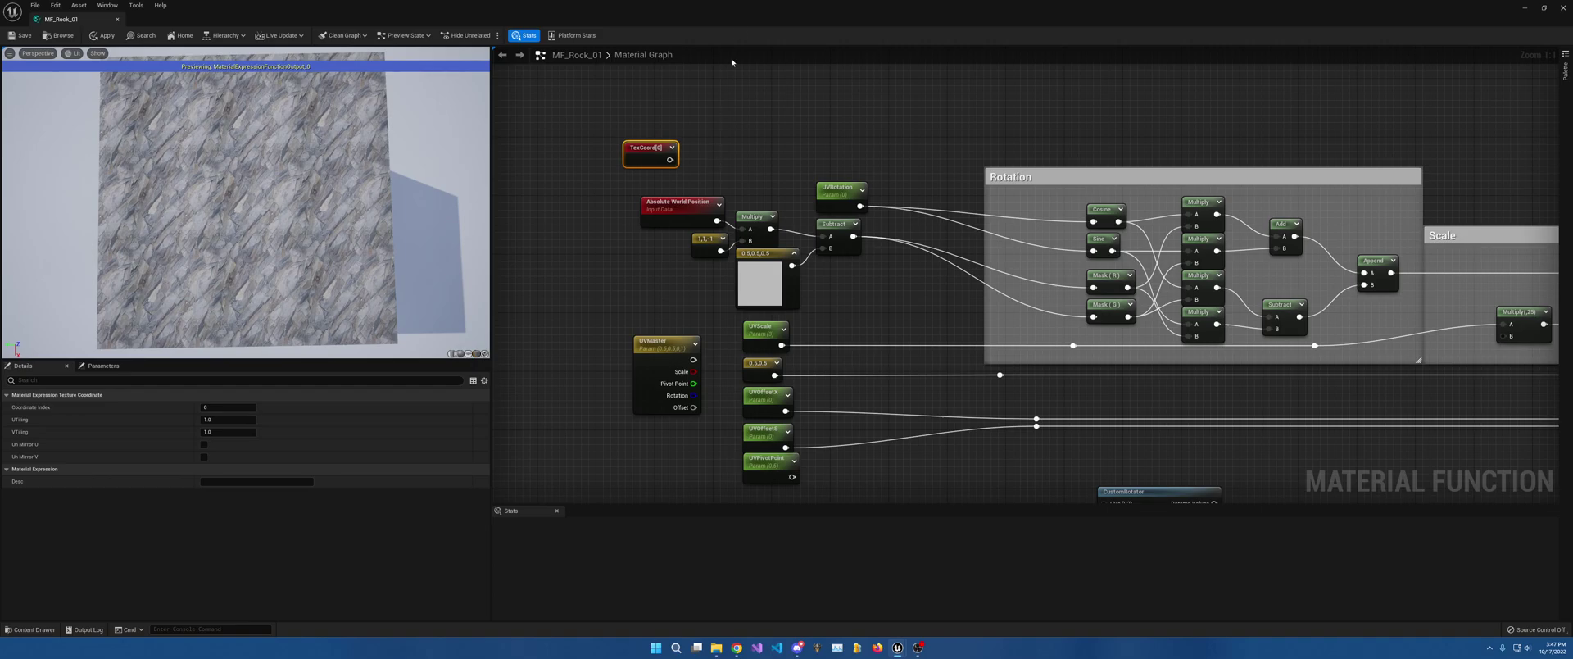
Step: Move the function editor out of the way and fly around the mountain to examine the texture on its steep slopes
drag(737, 8, 768, 457)
right_drag(768, 328, 852, 336)
key(w)
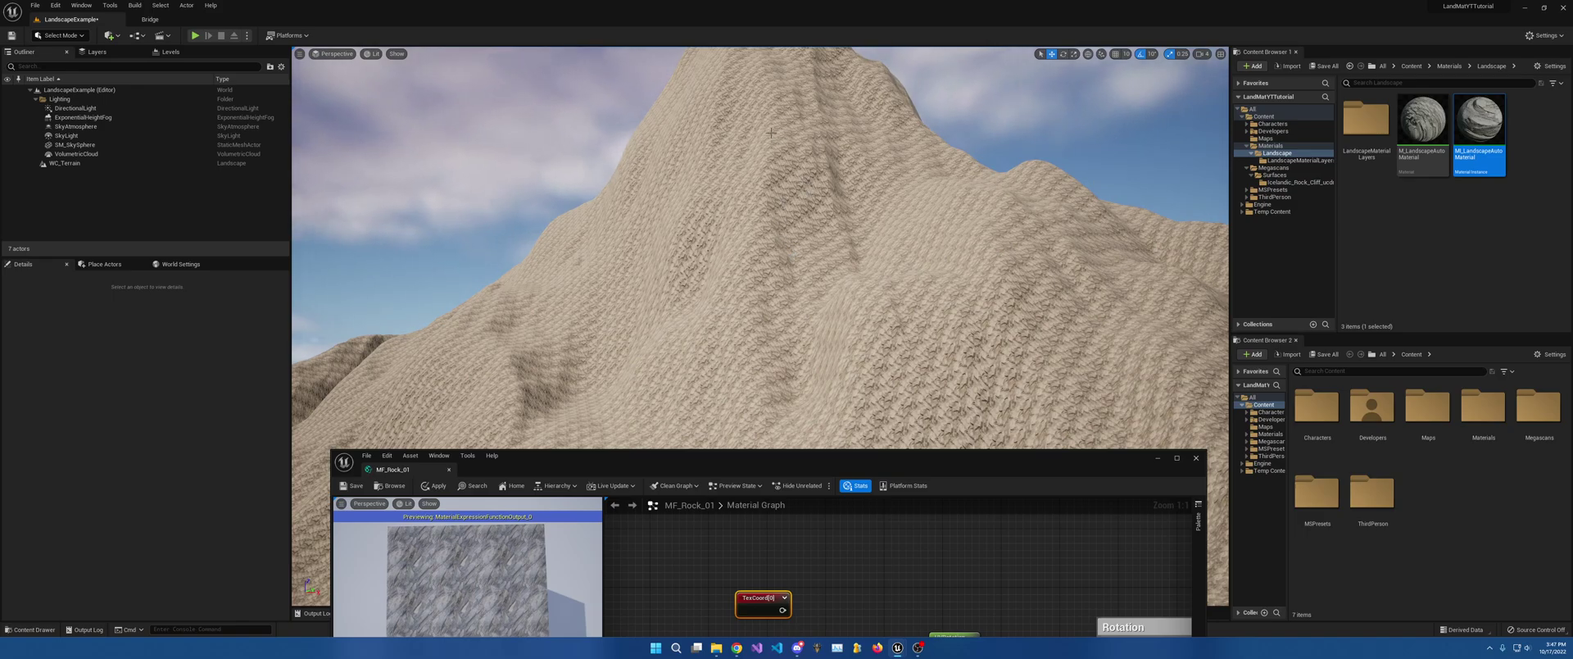
key(w)
right_drag(794, 199, 746, 319)
key(s)
key(s)
key(w)
key(s)
right_drag(897, 203, 898, 203)
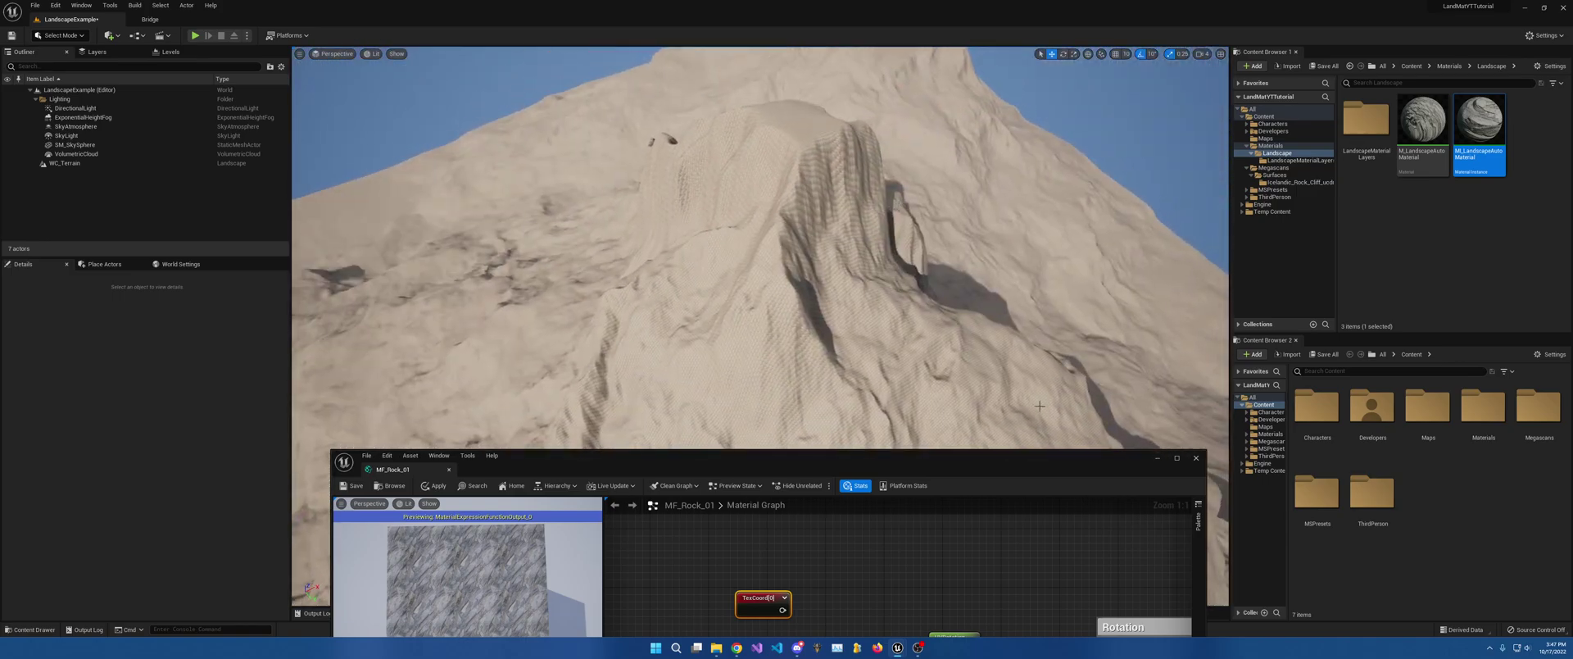
Step: Set the default value of the UVScale parameter to 10
drag(941, 463, 926, 317)
right_drag(844, 496, 758, 418)
click(729, 454)
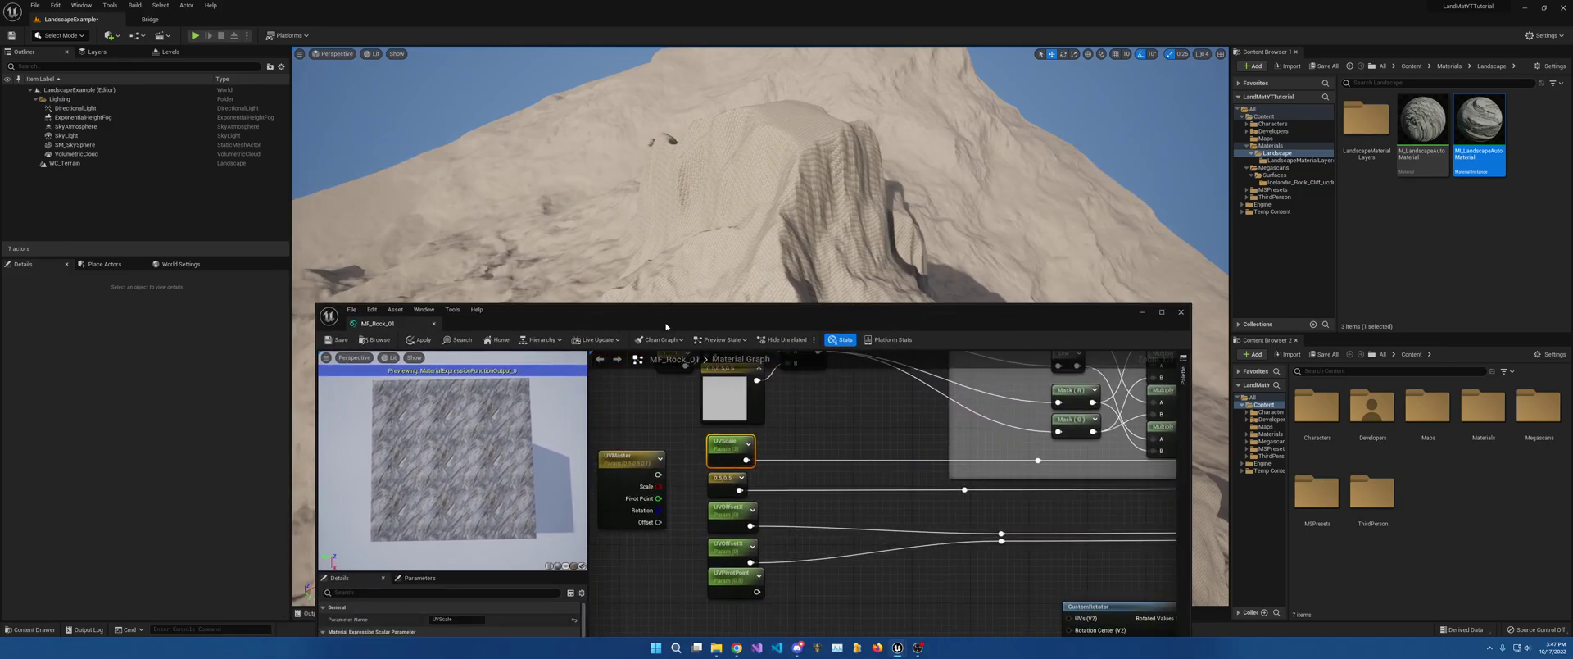
drag(667, 321, 723, 131)
click(501, 453)
text(10)
key(Return)
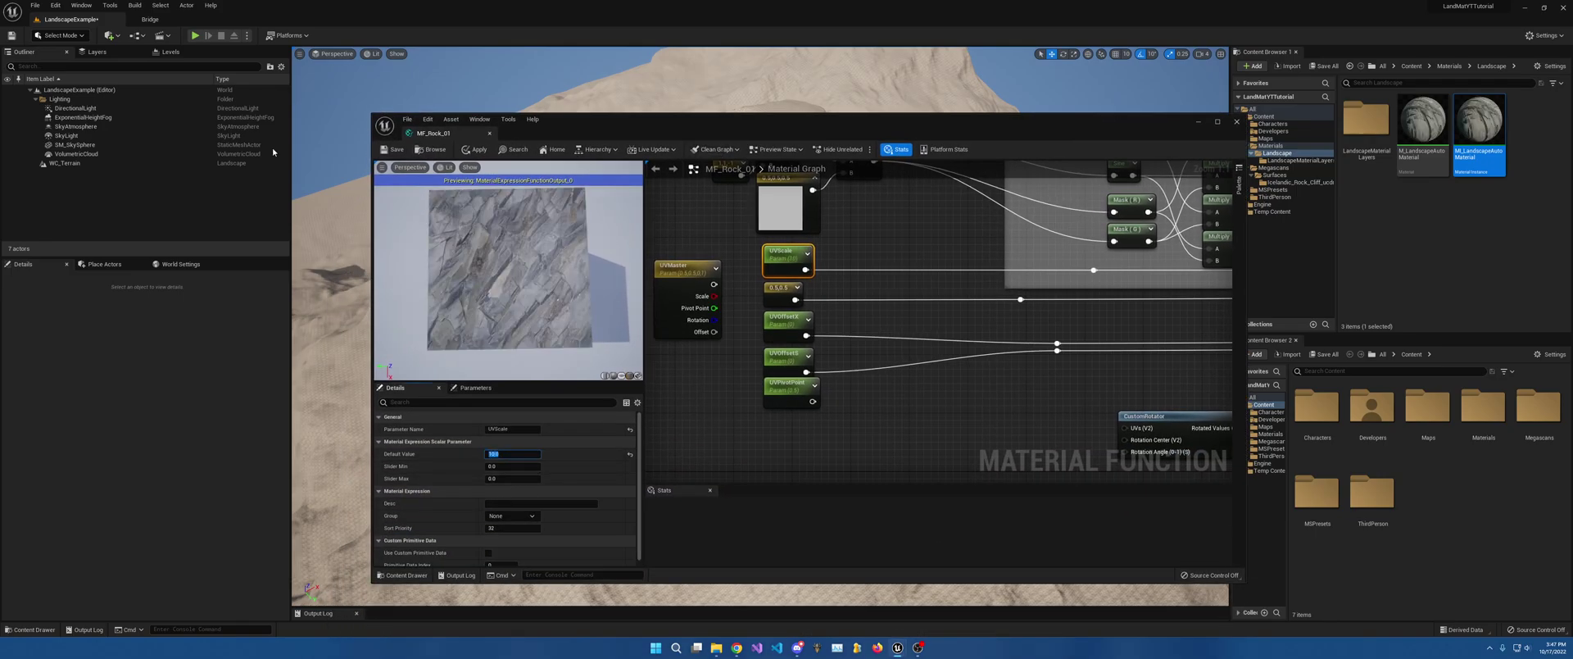
Step: Uncover the level viewport and examine the rescaled rock texture up close on the mountainside
drag(728, 136, 760, 486)
key(w)
right_drag(759, 352, 825, 198)
key(w)
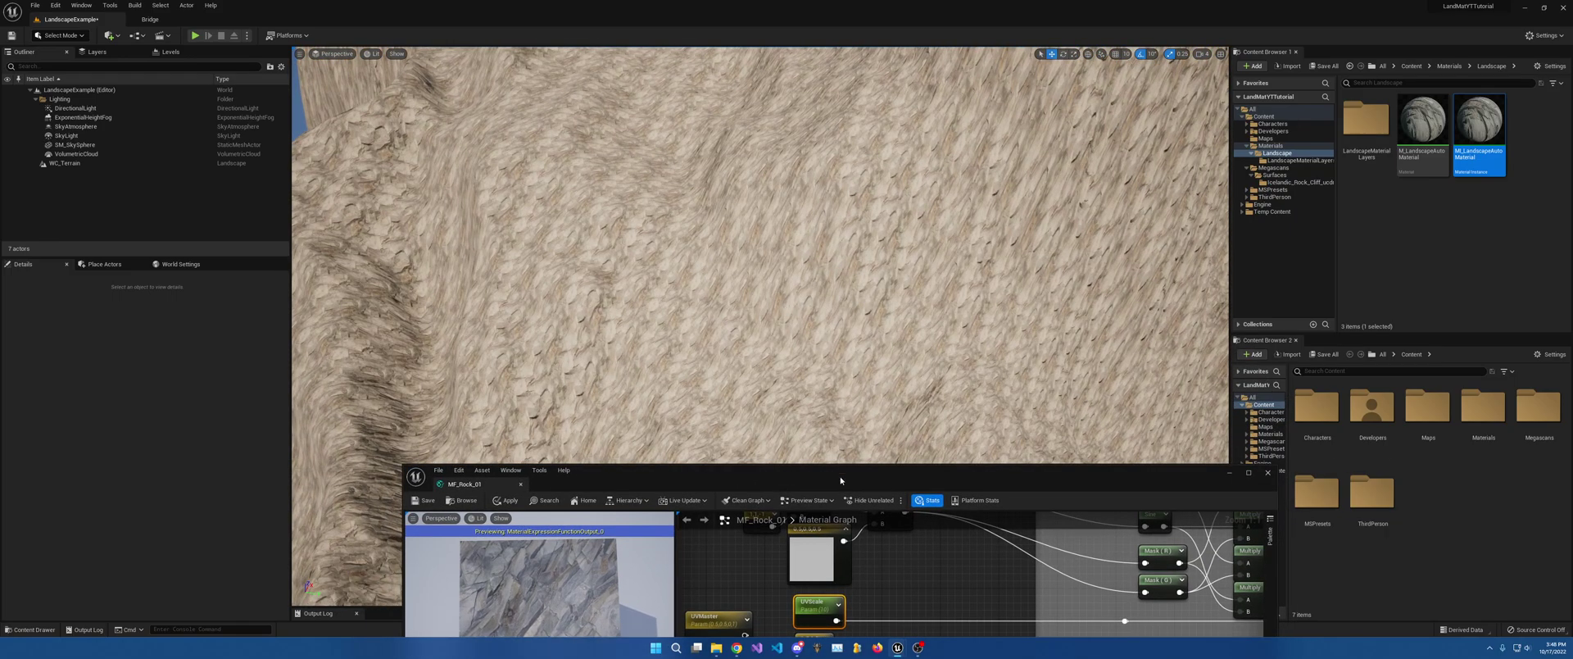
Step: Set the UVScale parameter's default value to 30
drag(840, 474, 1173, 286)
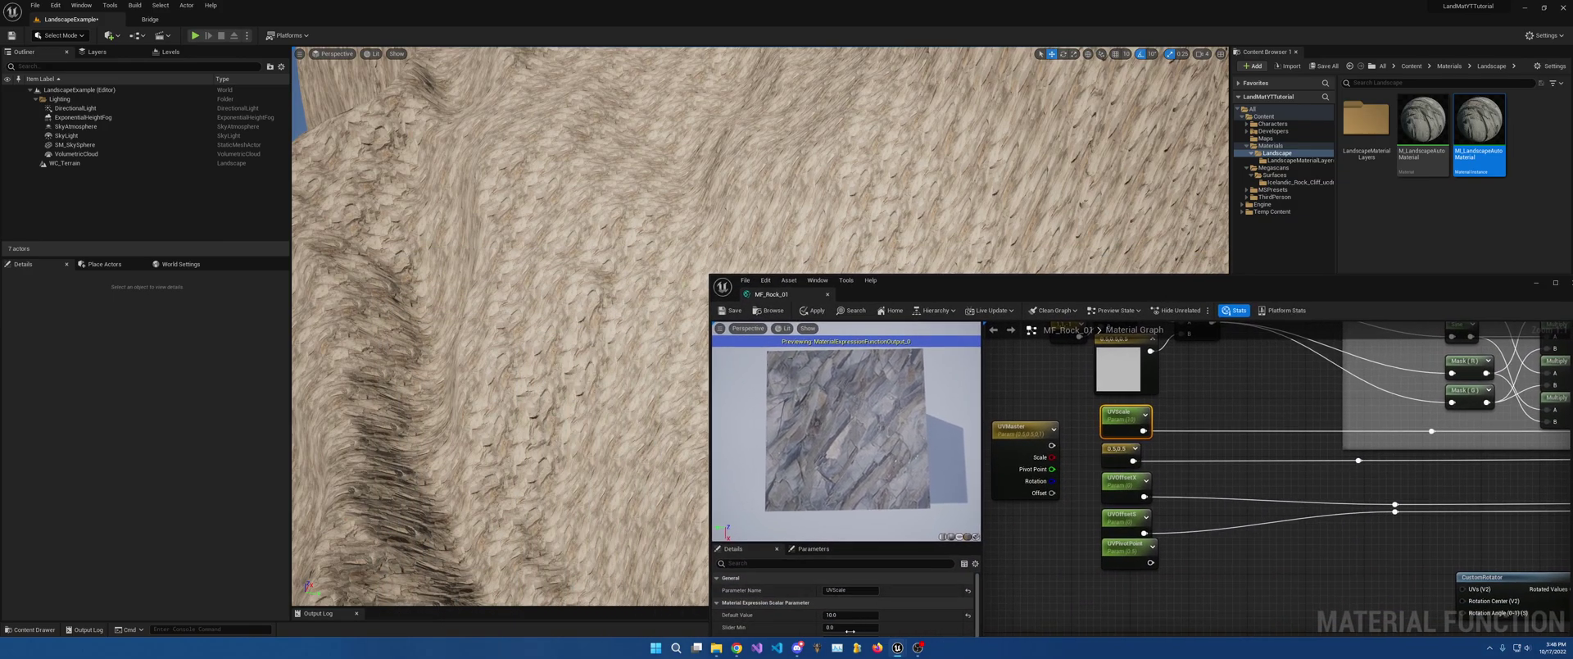
click(842, 614)
text(30)
key(Return)
Step: Examine the enlarged rock texture on the cliff face up close and from farther back
drag(994, 284, 1018, 519)
key(s)
right_drag(942, 369, 983, 352)
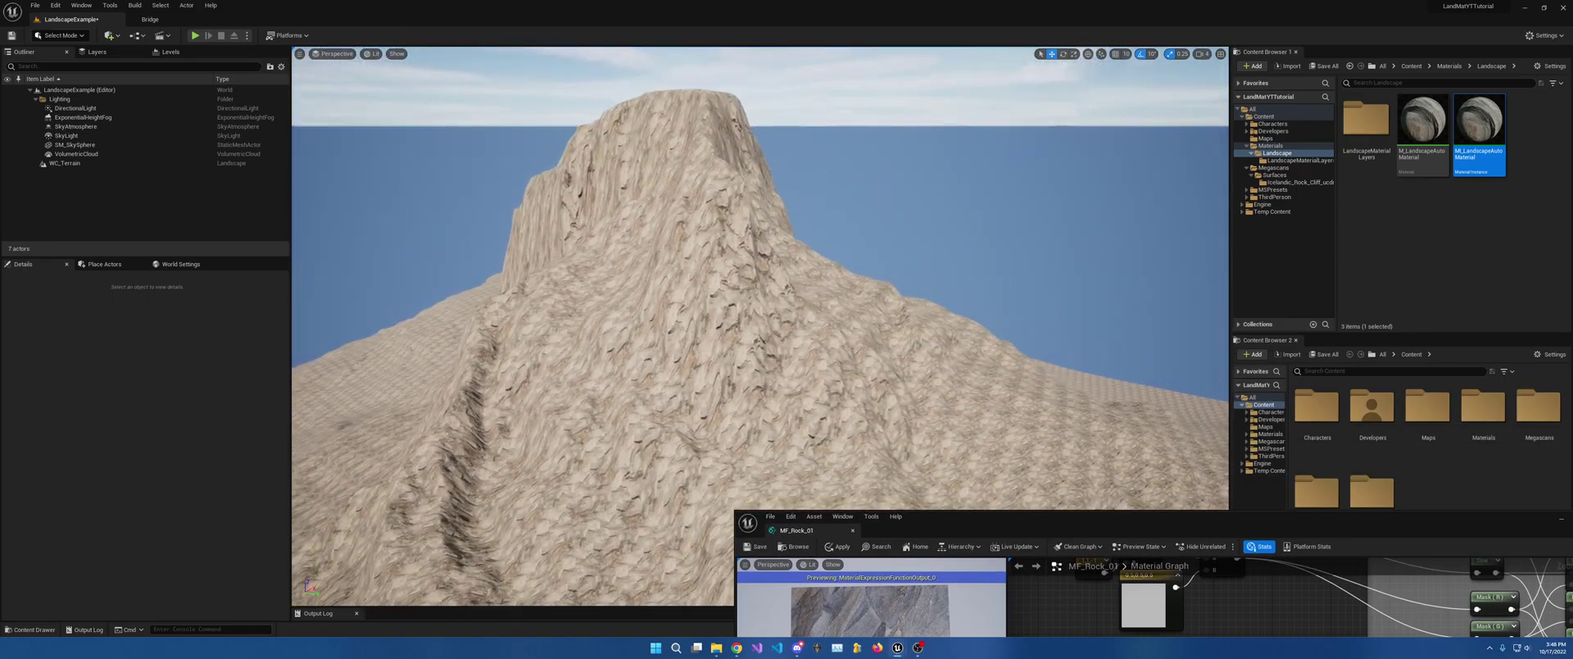
scroll(705, 271, up, 5)
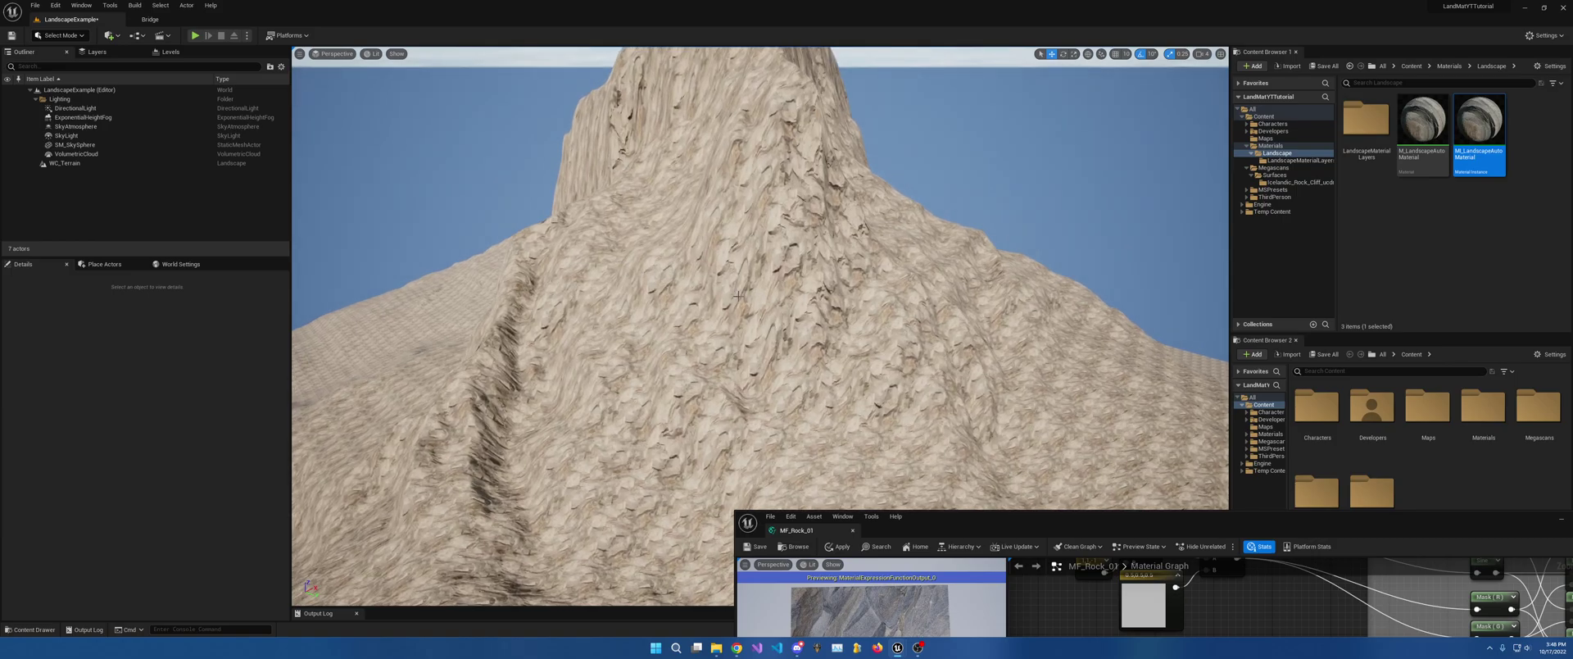
scroll(706, 391, up, 10)
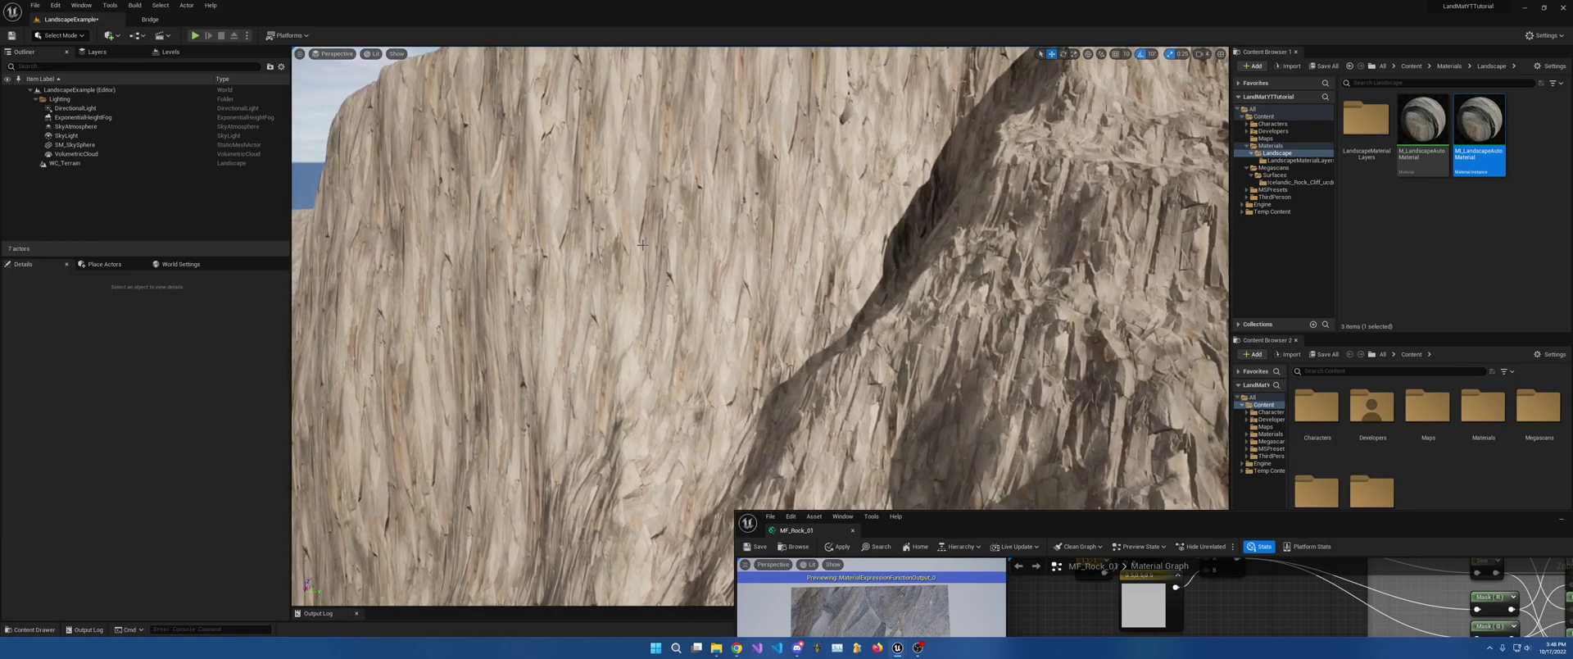
key(s)
right_drag(642, 244, 572, 324)
key(s)
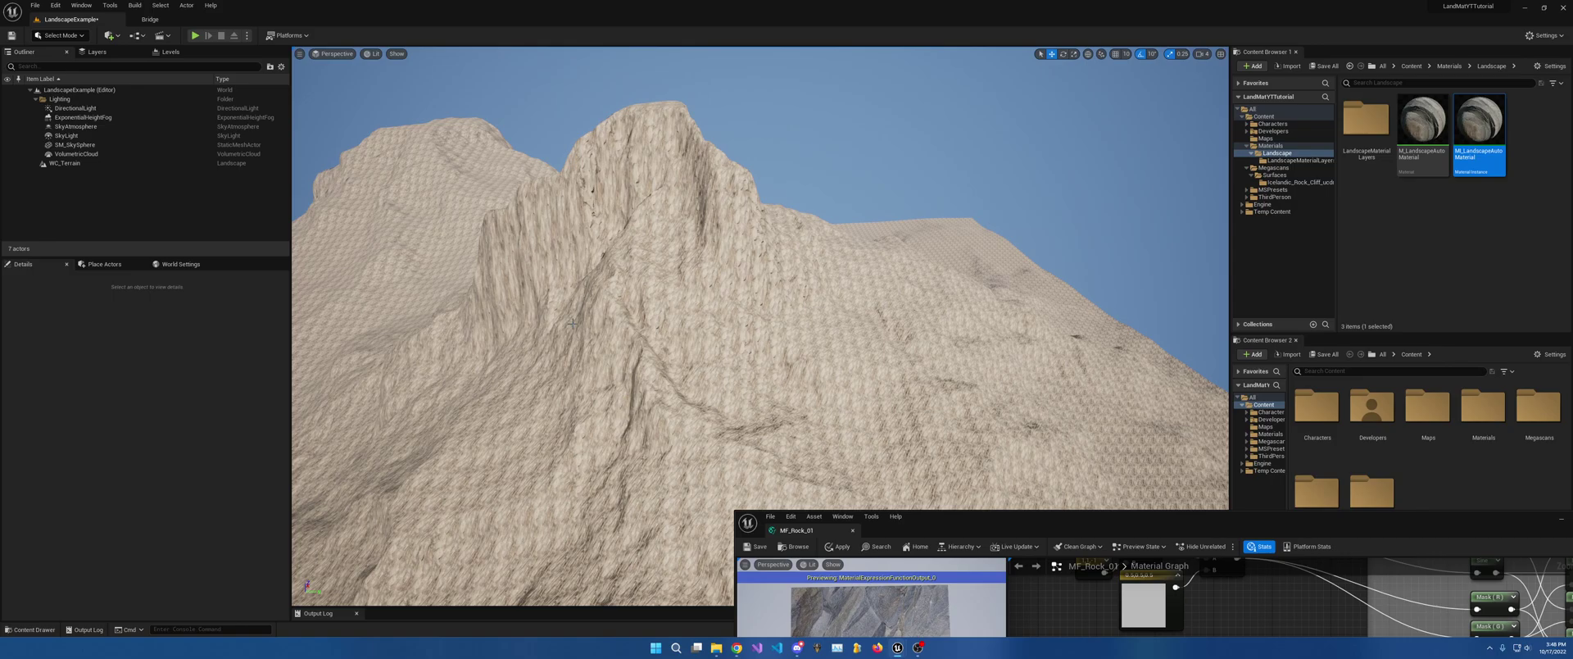
Step: Circle the mountain to check the texture's tiling and stretching across its slopes from several sides and distances
key(d)
right_drag(1053, 464, 951, 451)
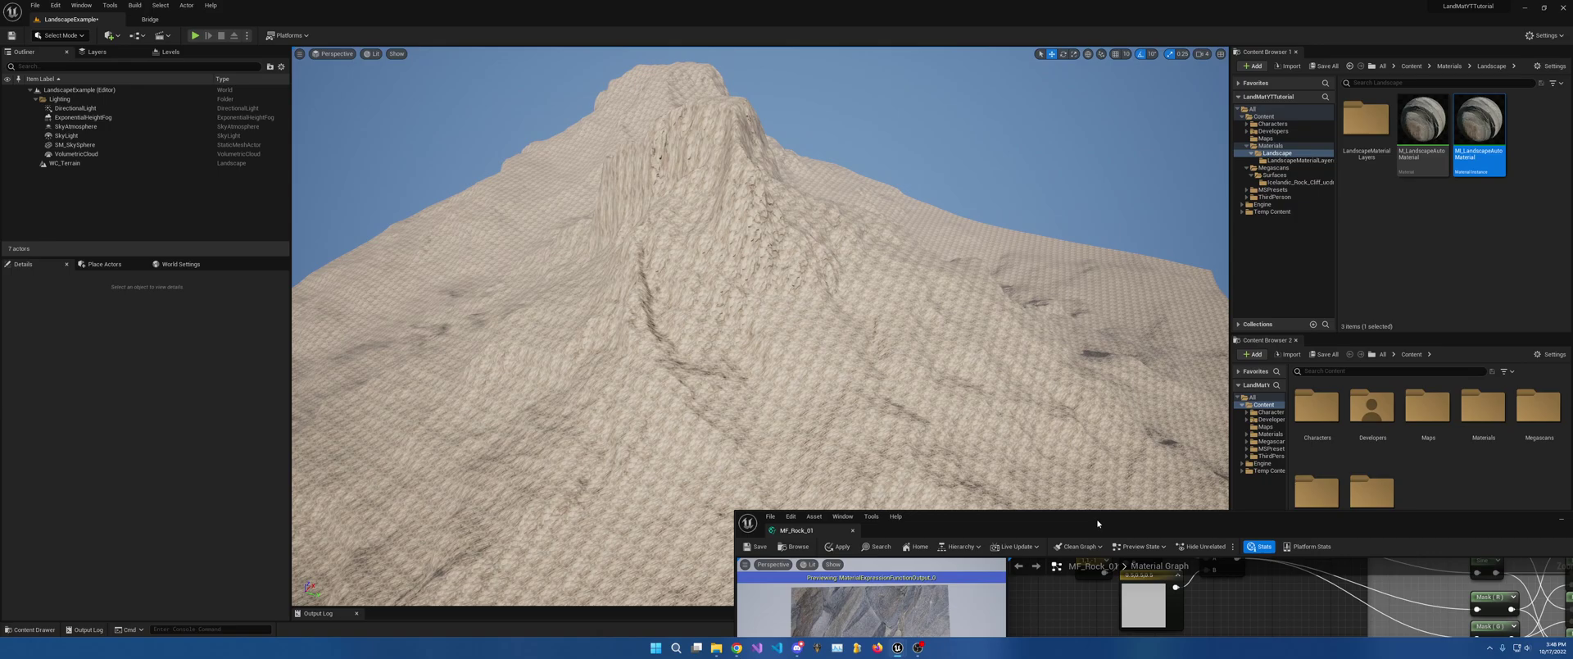
key(w)
right_drag(989, 411, 1033, 360)
key(s)
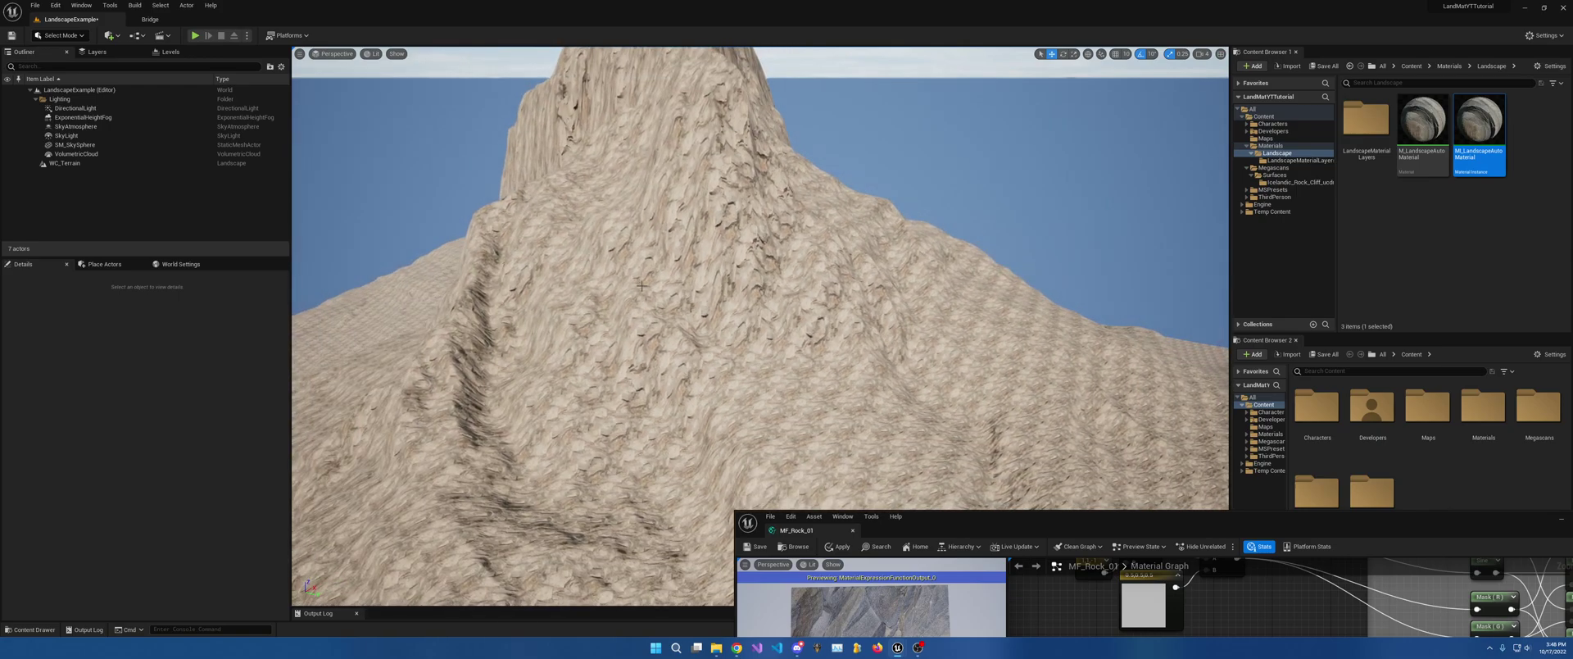
key(s)
right_drag(784, 267, 638, 292)
key(w)
key(d)
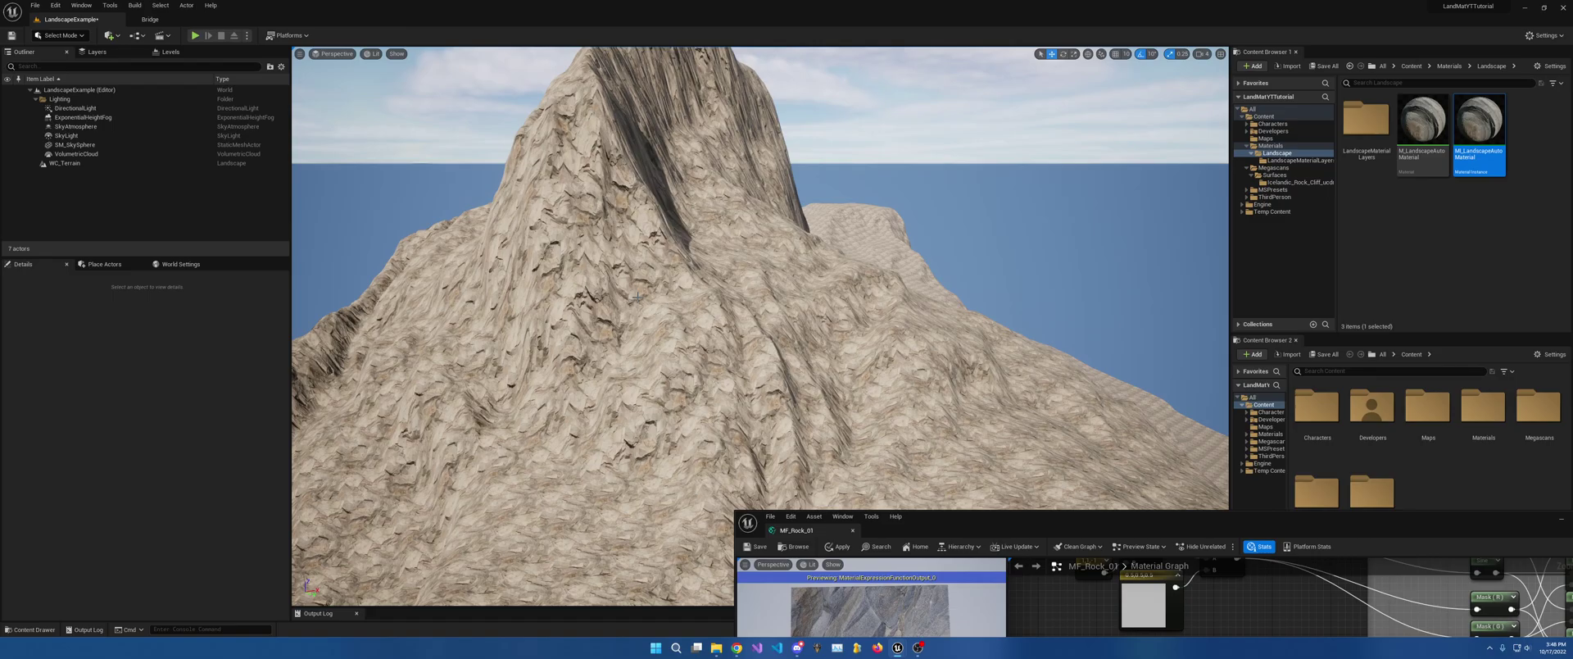
key(w)
mouse_move(1016, 473)
right_down()
mouse_move(967, 484)
mouse_move(1004, 483)
right_up()
key(s)
key(s)
Step: Maximize the MF_Rock_01 editor again and delete the unused CustomRotator and TexCoord nodes
drag(1100, 520, 837, 178)
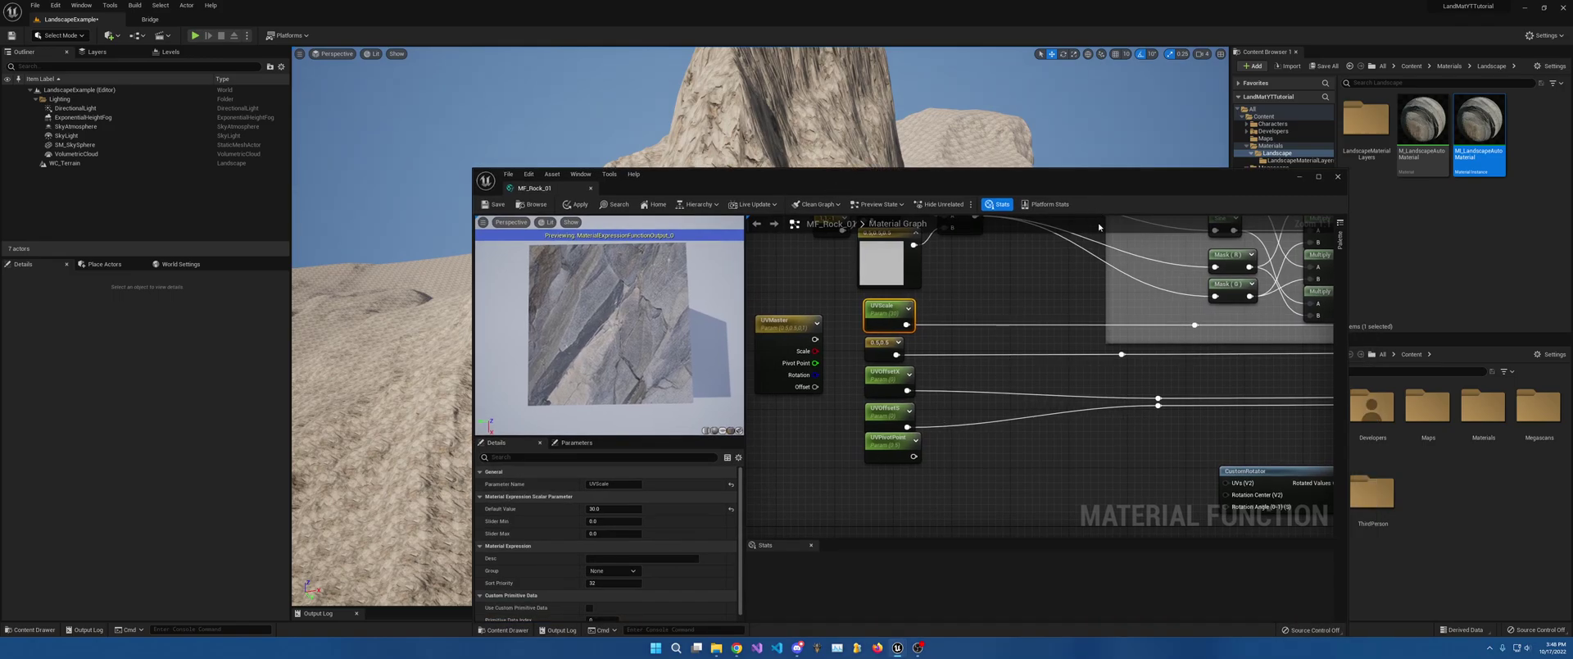
scroll(1097, 242, down, 4)
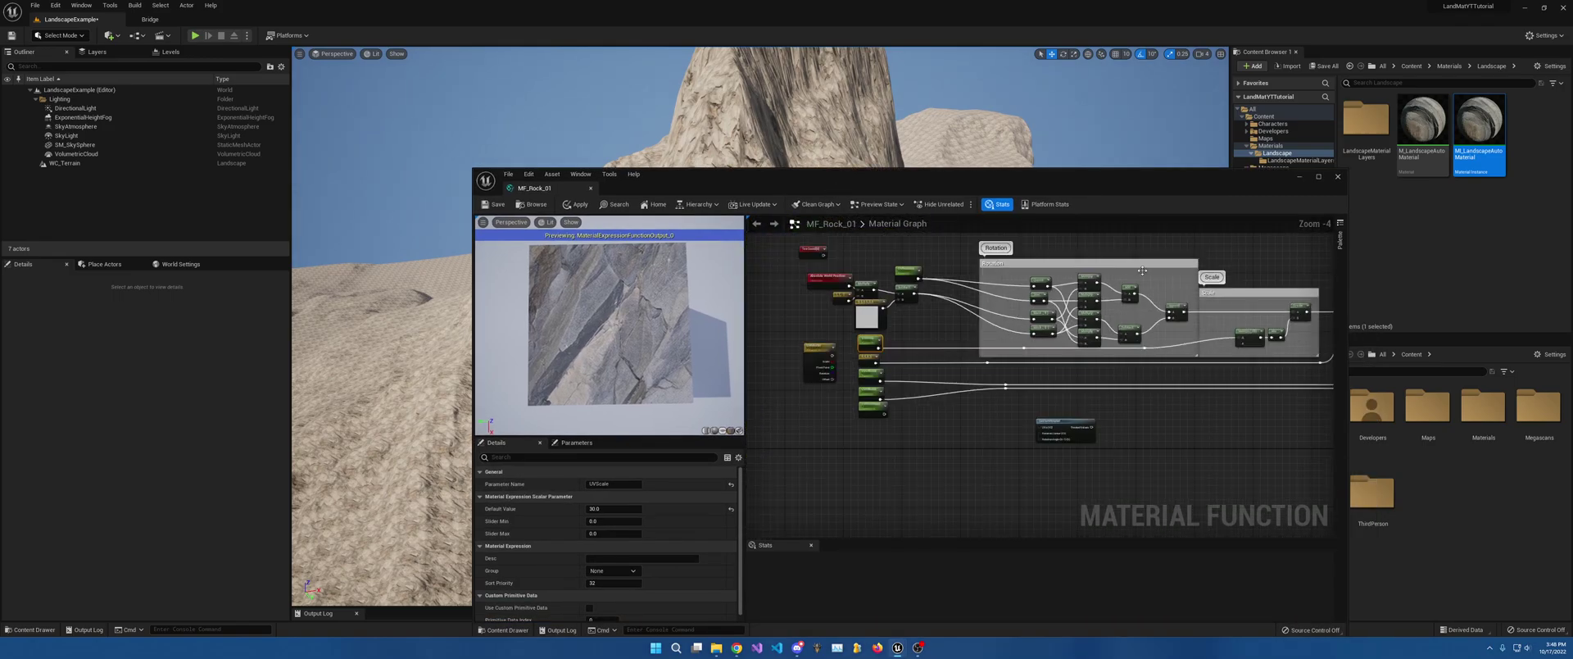
right_drag(1146, 277, 1034, 287)
drag(1130, 186, 1007, 2)
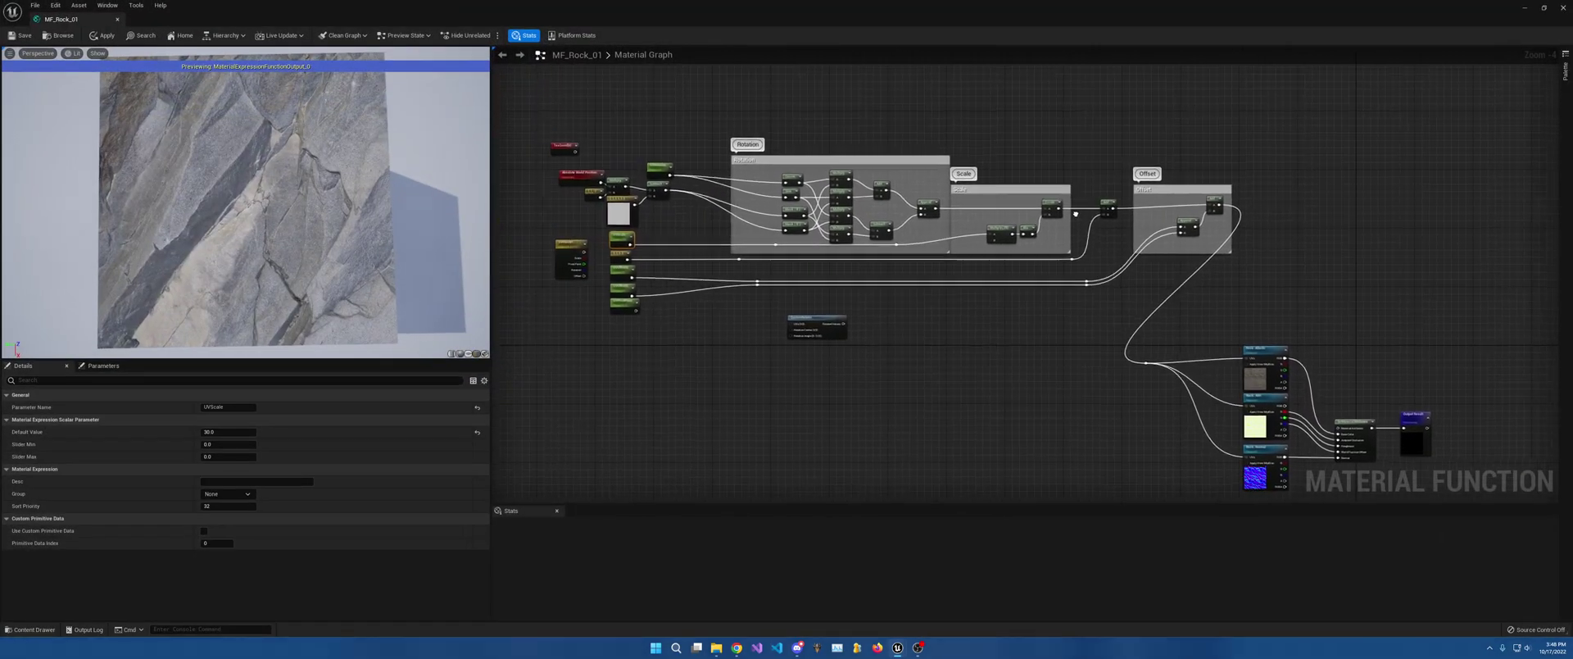
click(909, 336)
key(Delete)
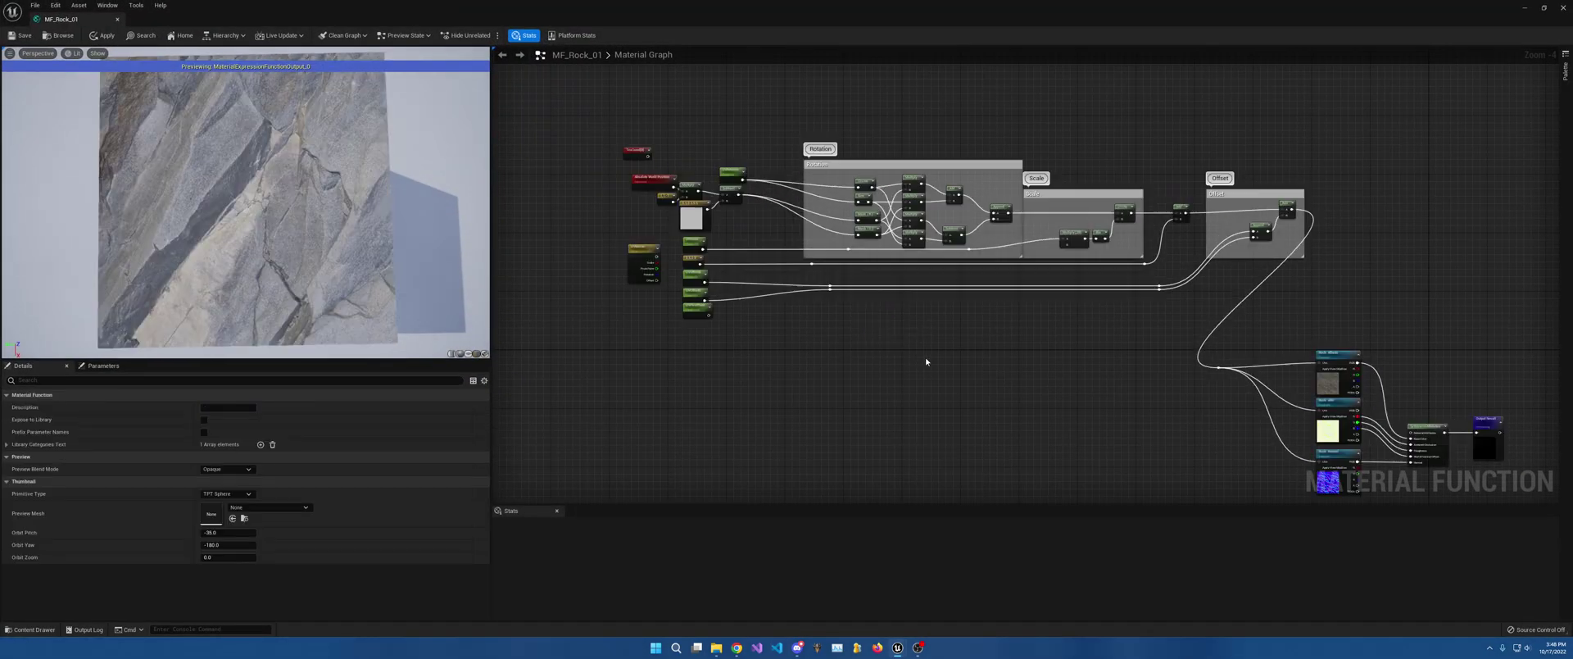
click(637, 151)
key(Delete)
Step: Move the entire UV network, including its parameters and the Rotation, Scale and Offset blocks, level with the texture sample nodes
drag(607, 131, 1284, 265)
shift+click(690, 309)
drag(933, 165, 825, 311)
scroll(810, 290, up, 4)
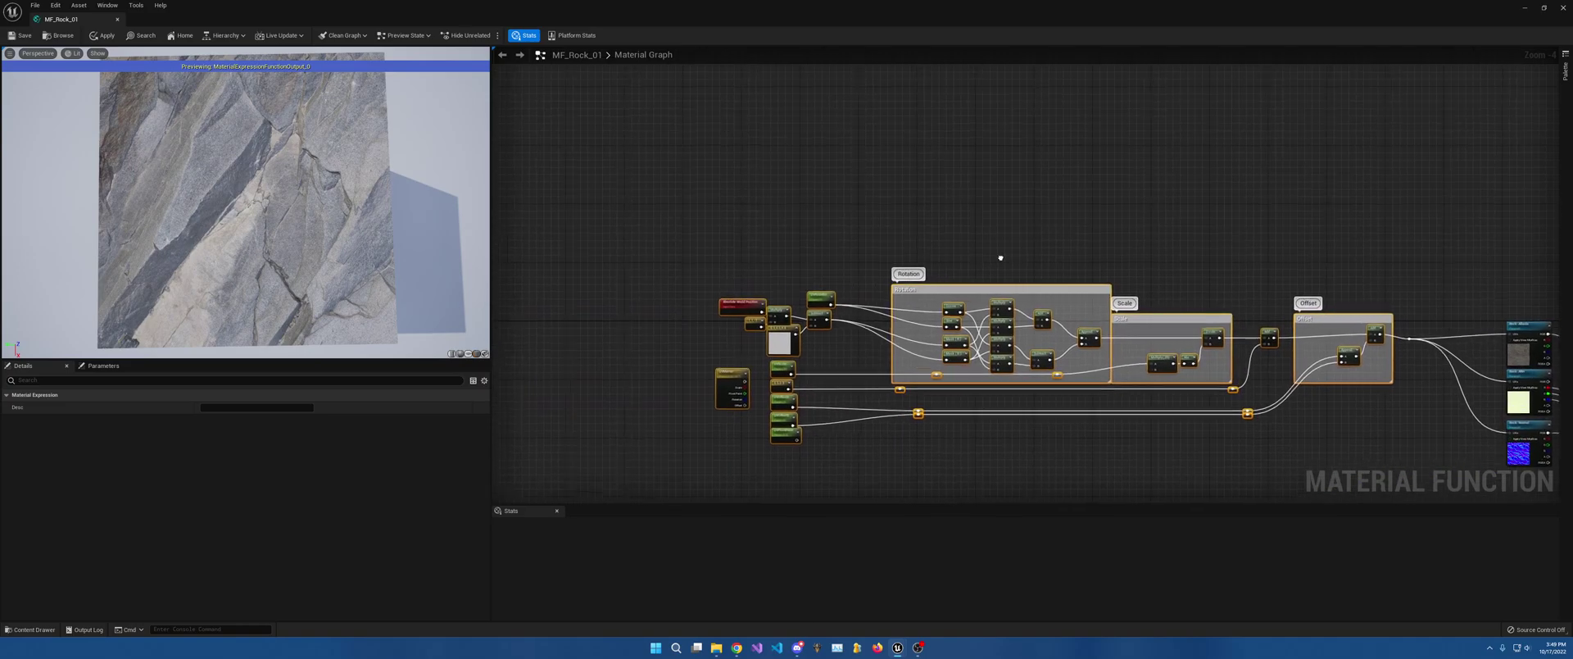
click(856, 314)
right_drag(856, 314, 865, 228)
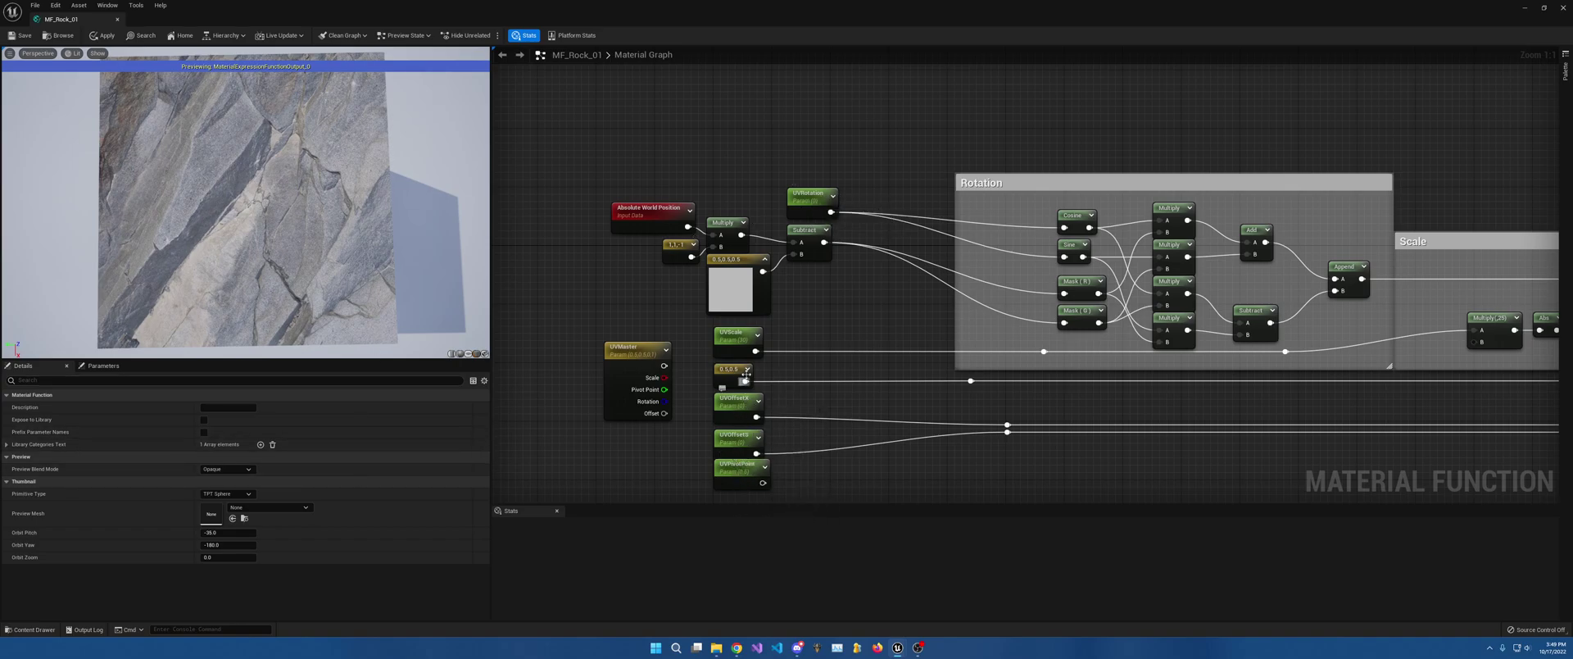
Step: Set the default value of the UVScale parameter to 2
click(734, 334)
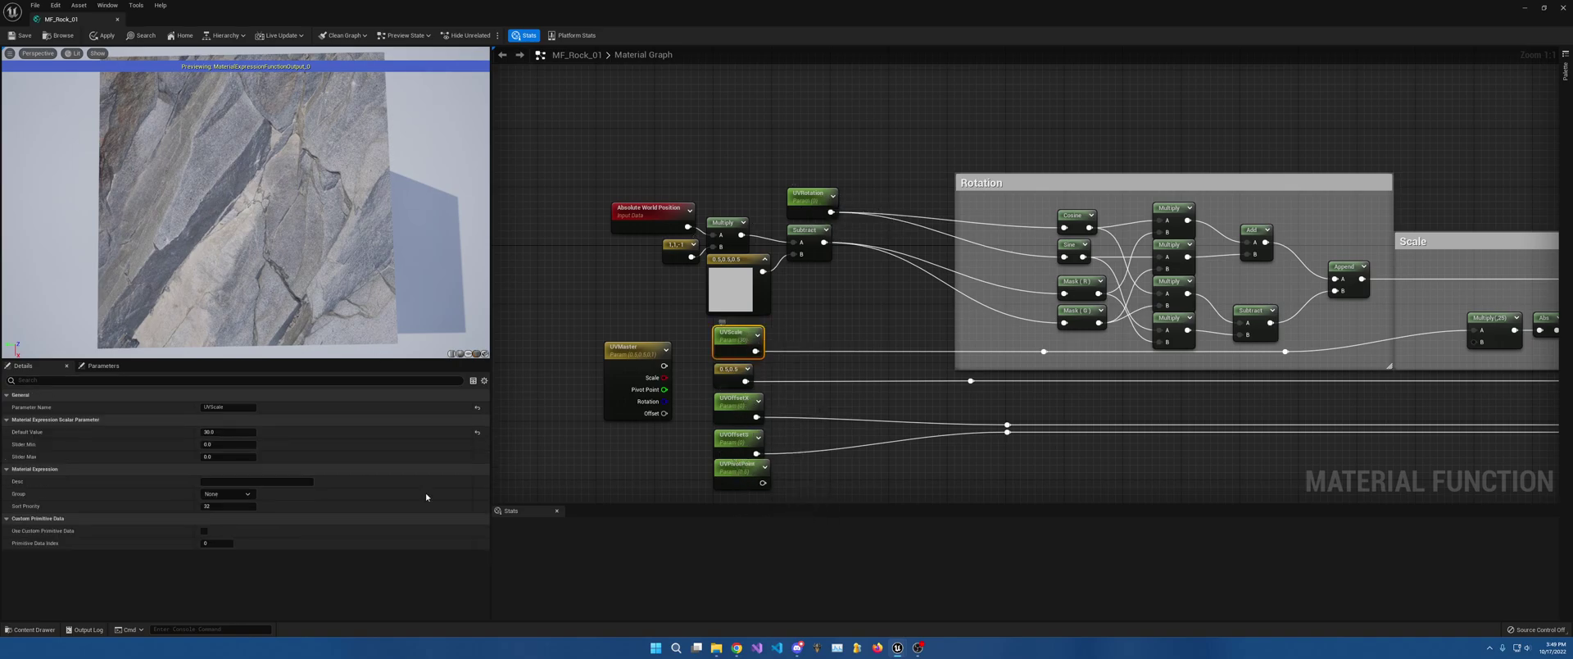
click(211, 432)
text(2)
key(Return)
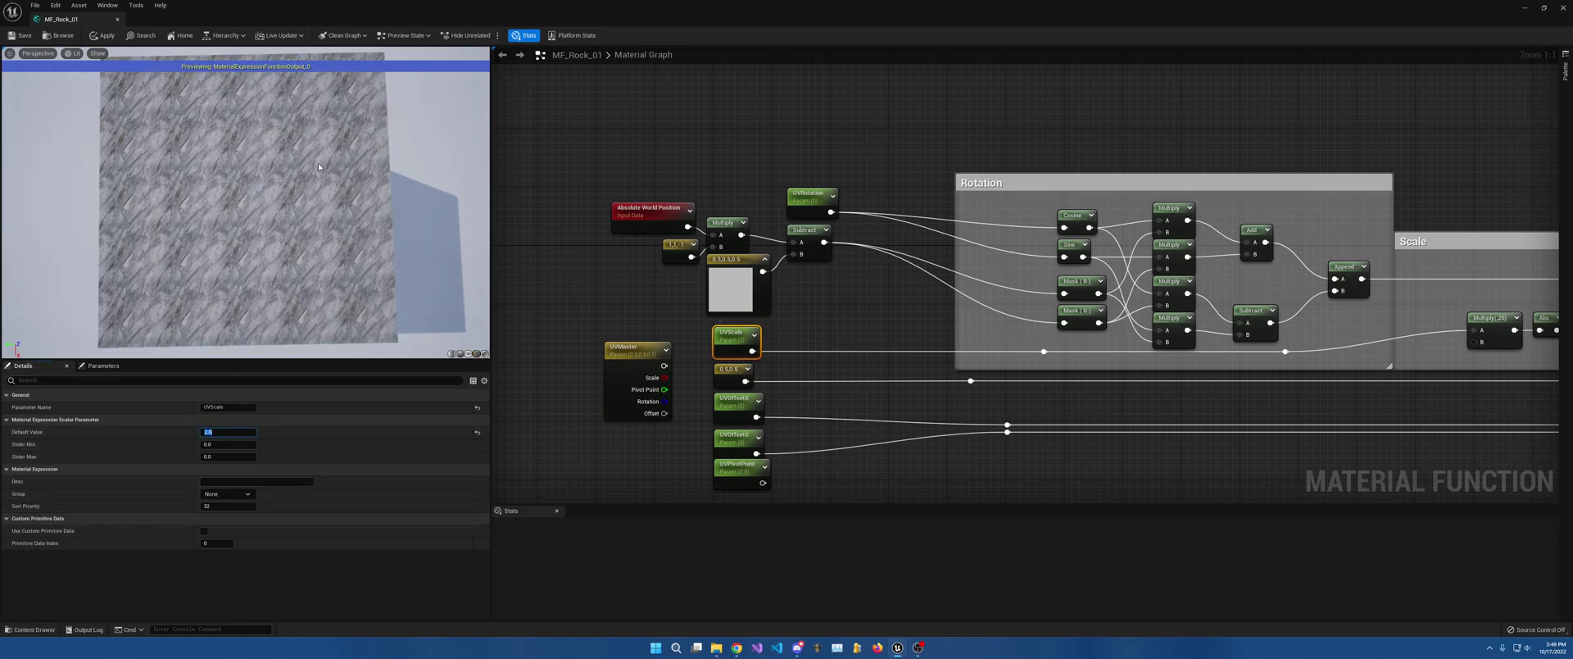
Step: Try a UVRotation default value of 1, and return it to 0
click(809, 195)
click(231, 433)
text(1)
key(Return)
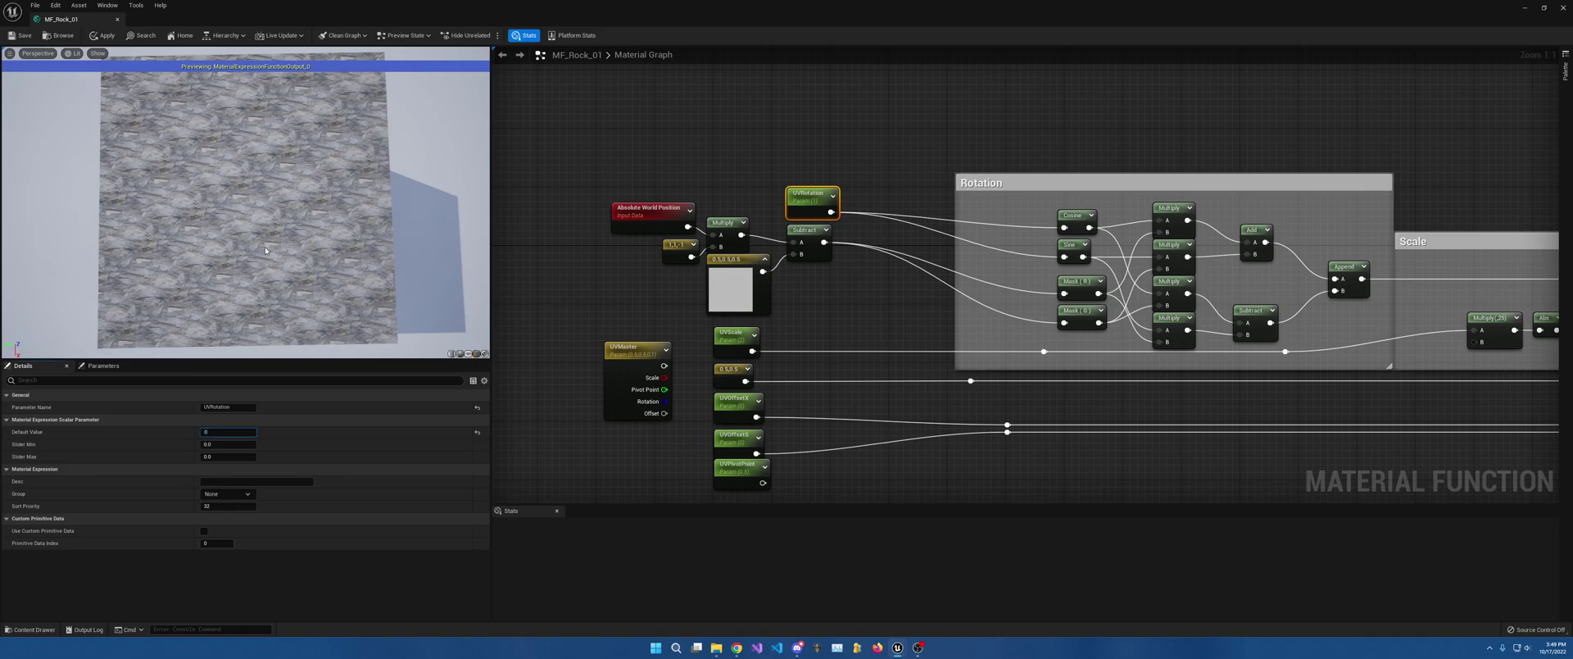
key(Return)
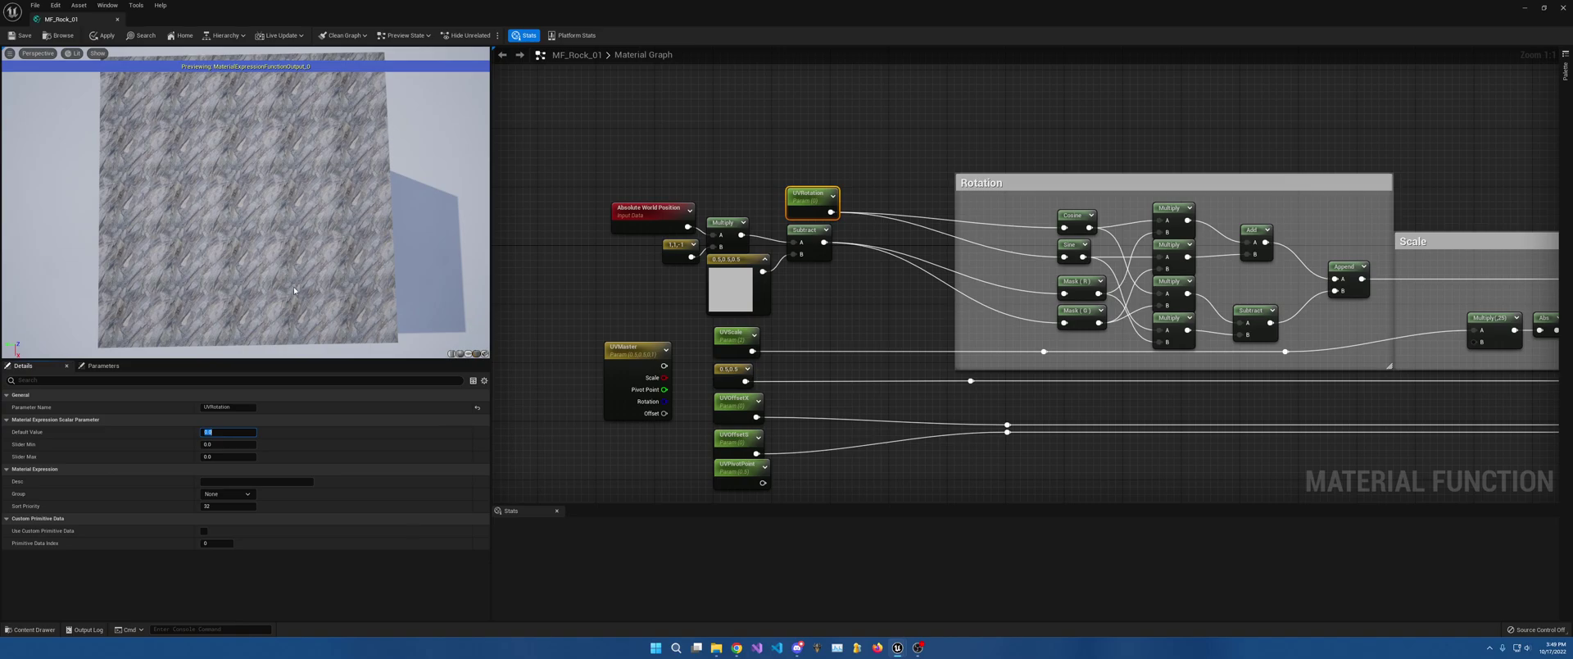
Step: Gradually raise UVRotation's default value to just above 1 to demonstrate continuous texture rotation in the preview
click(593, 163)
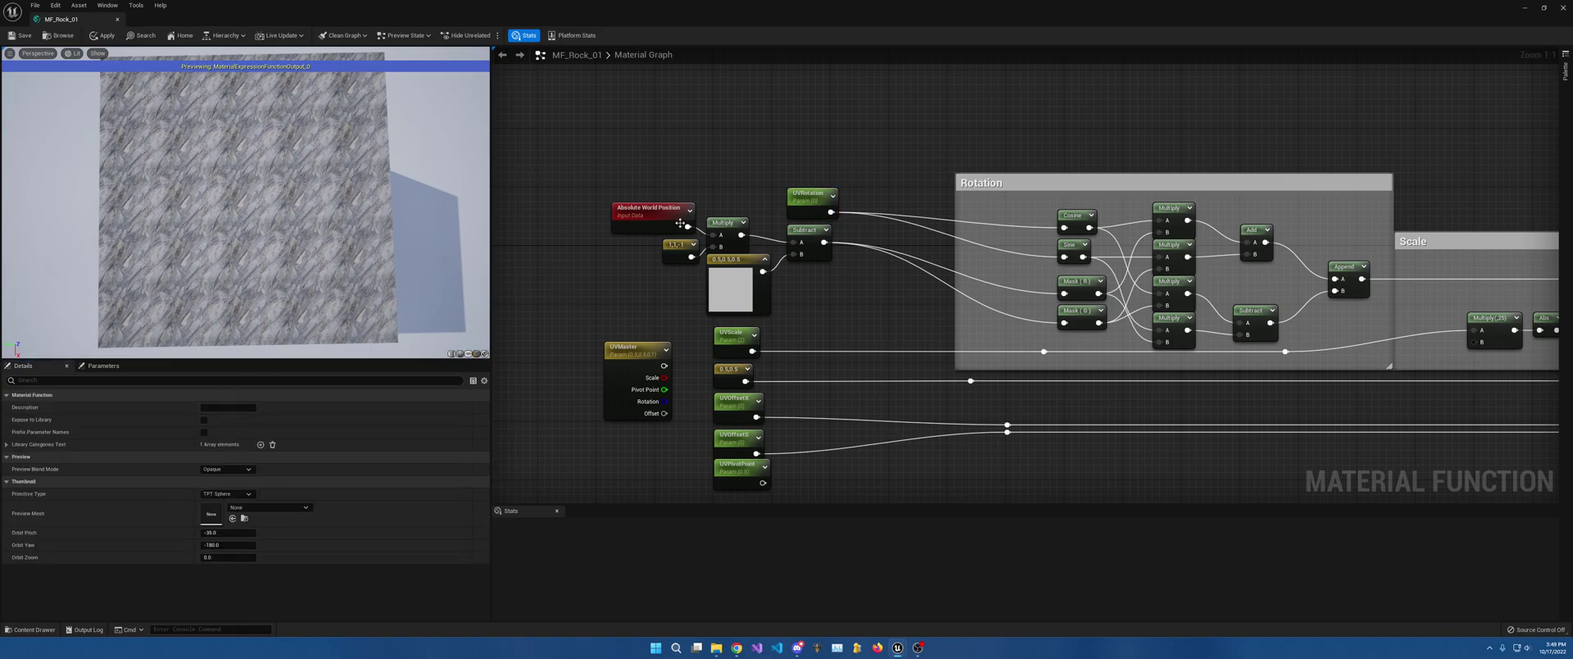
click(792, 197)
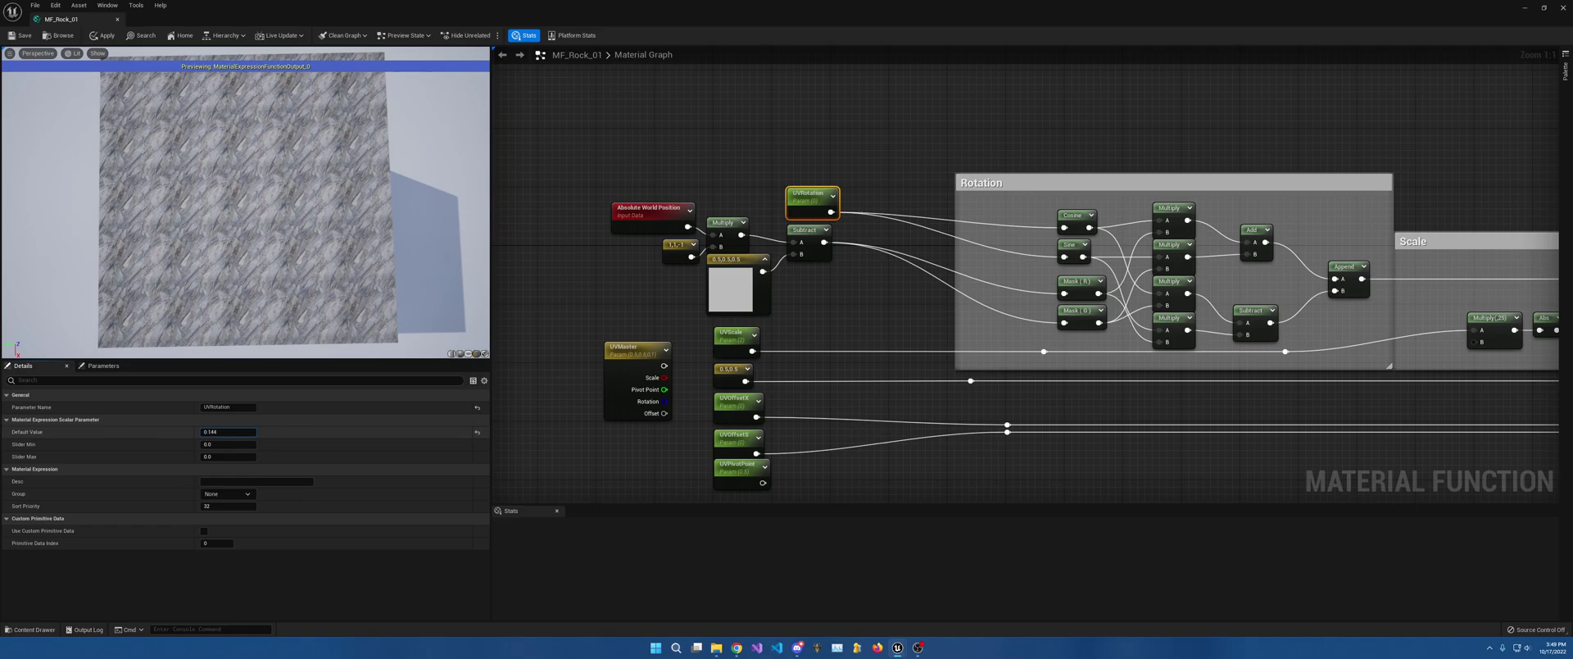
drag(228, 431, 244, 432)
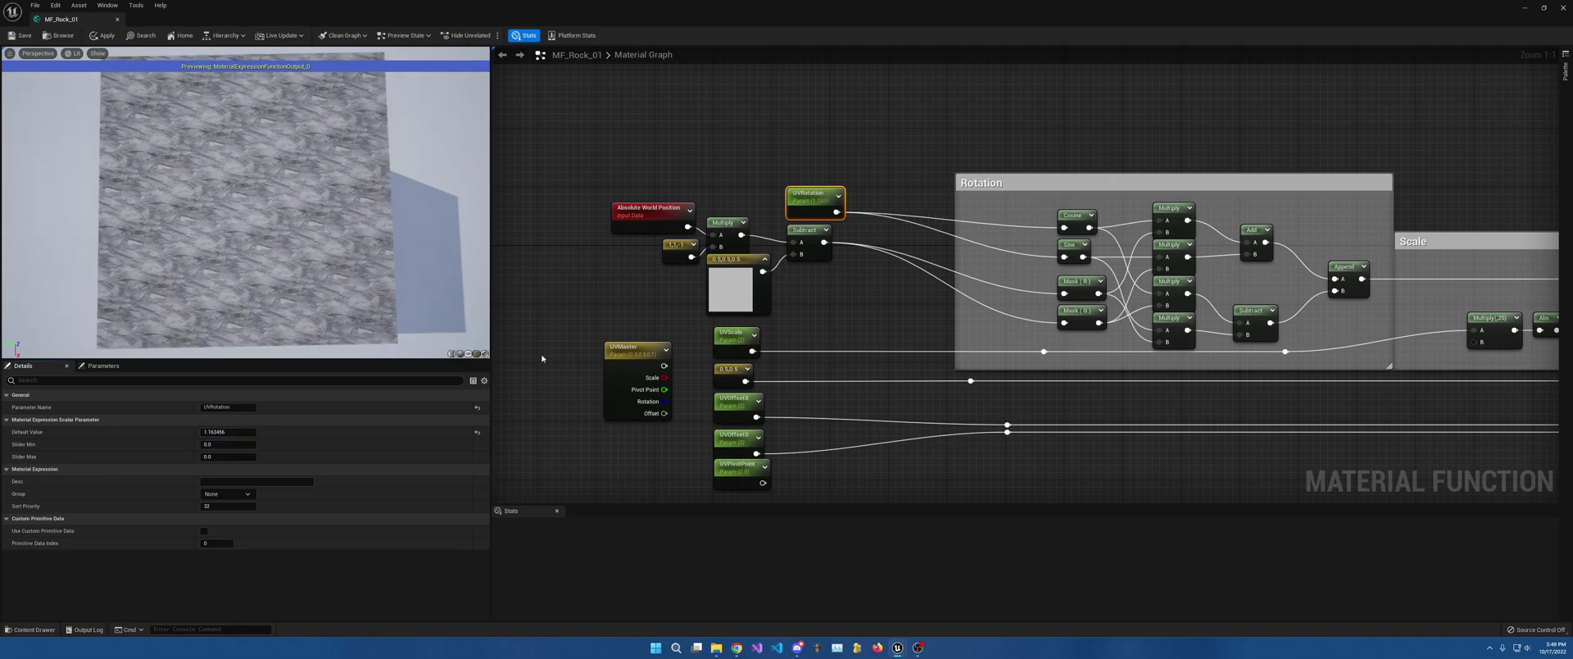
Step: Try UVRotation default values of 1, 0, 0.1, 0.2, 0.3 and 0.52 in turn
click(220, 432)
text(1)
key(Return)
text(0)
key(Return)
text(.1)
key(Return)
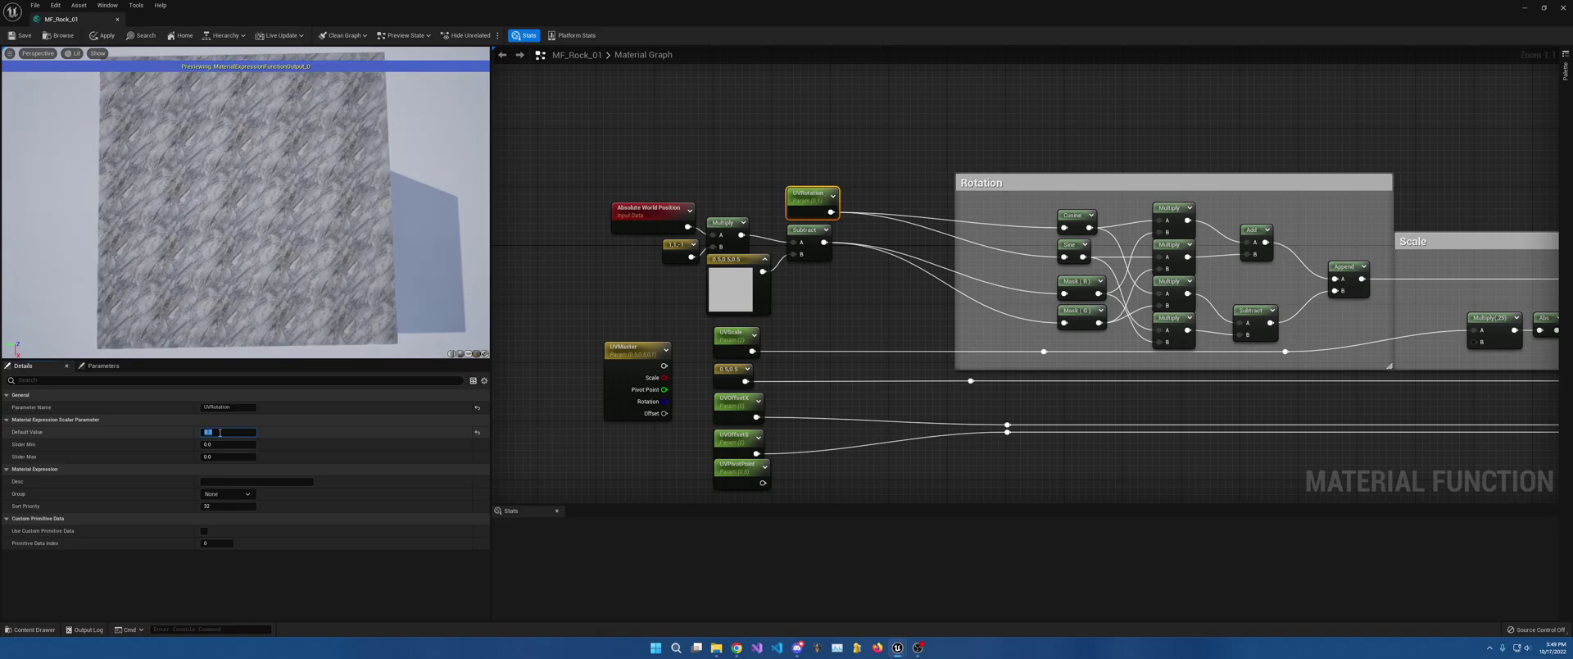
text(0.2)
key(Return)
text(0.3)
key(Return)
text(.52)
key(Return)
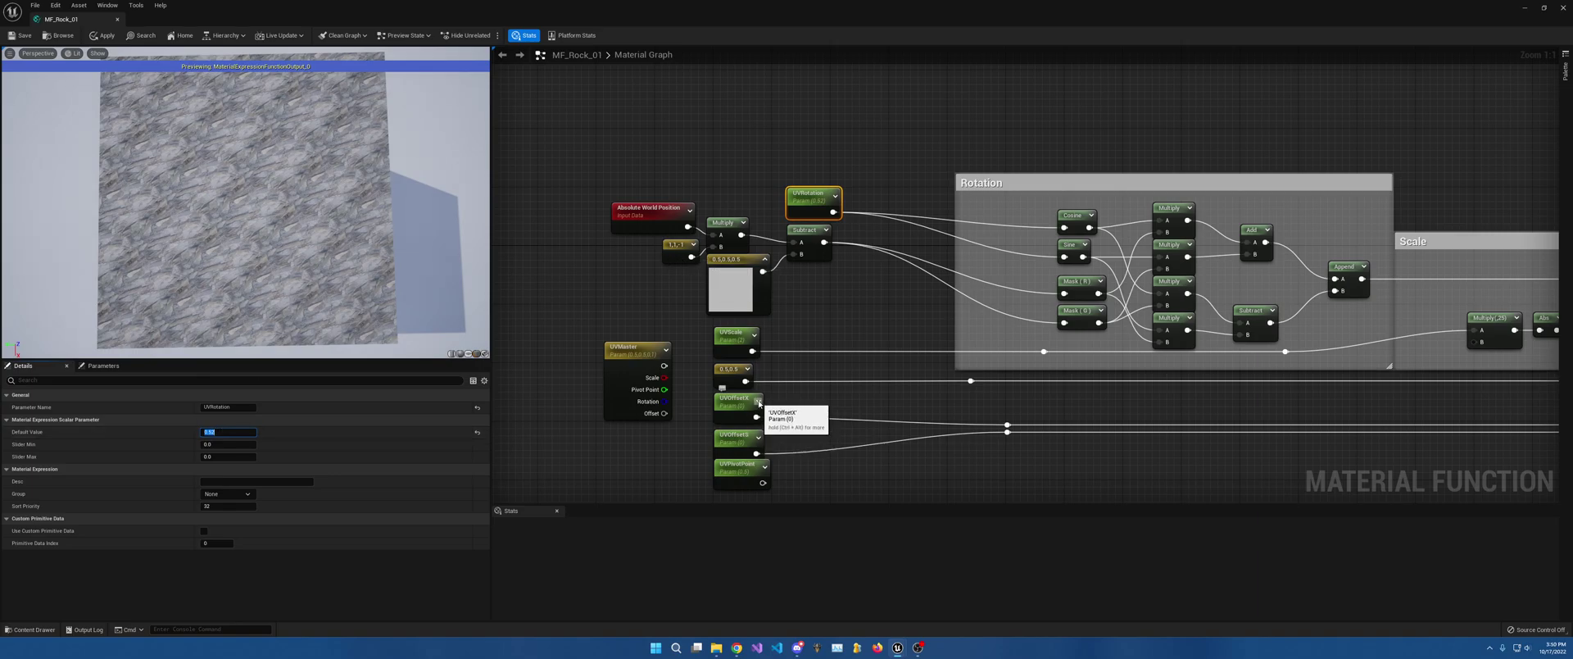
Step: Set both components of the two-value constant below UVScale to 0.1
click(727, 375)
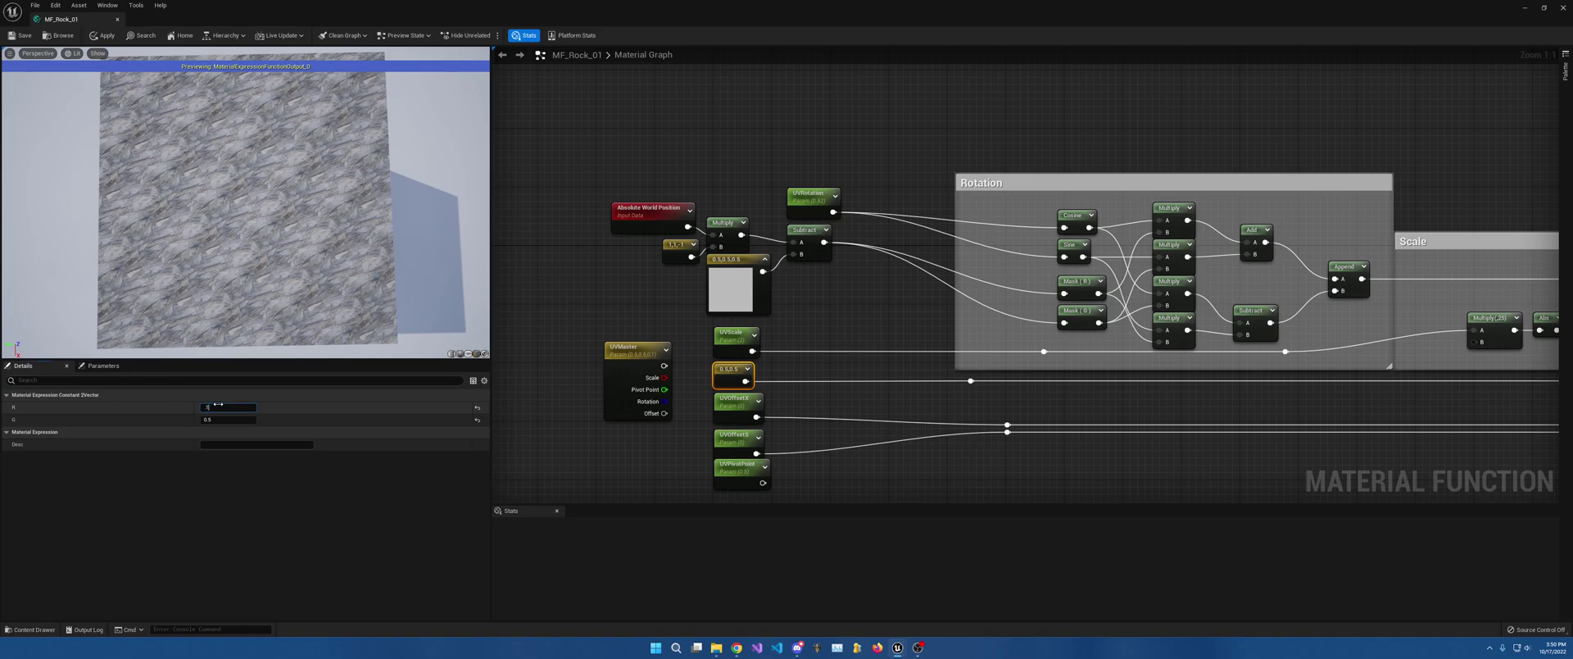
text(0.1)
key(Tab)
text(0.1)
key(Tab)
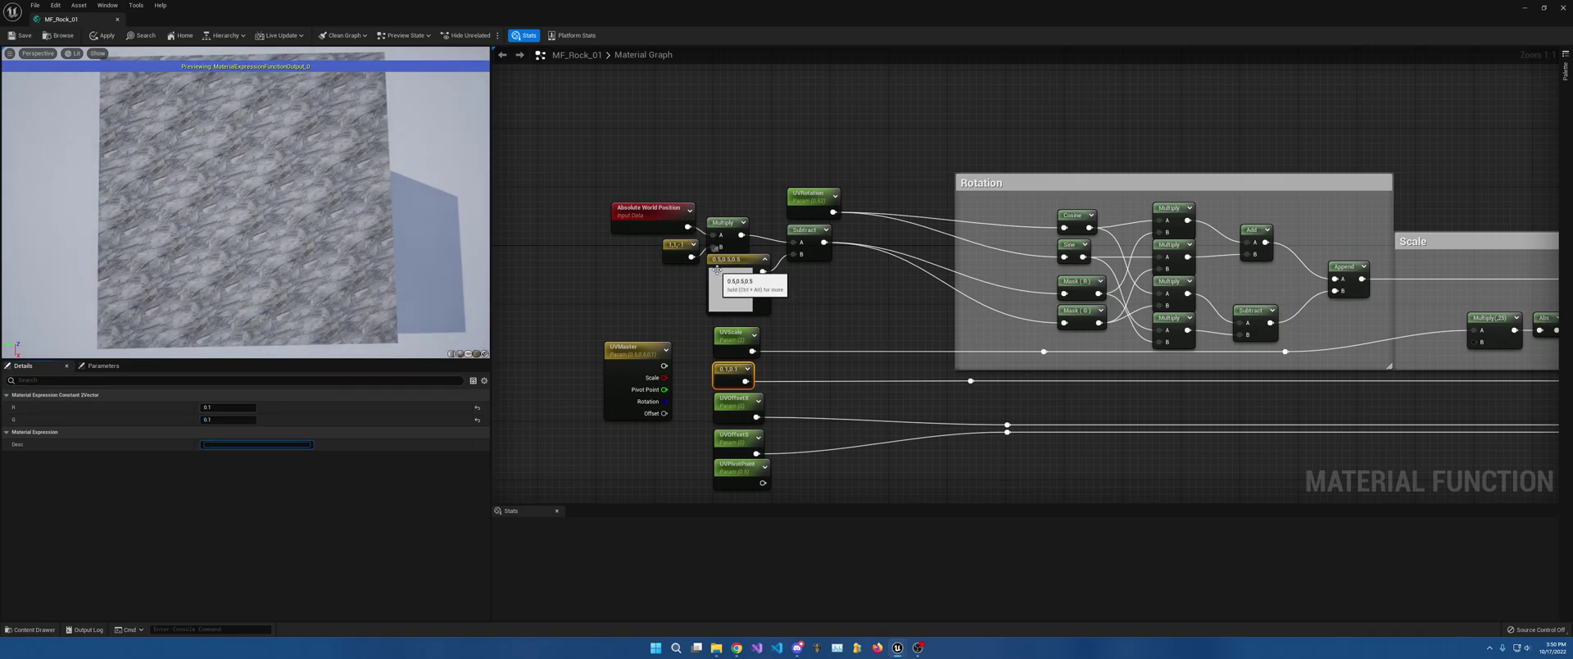
Step: Reset UVRotation's default value to 0 and raise it through 0.1 and 0.2 to 0.3
click(798, 195)
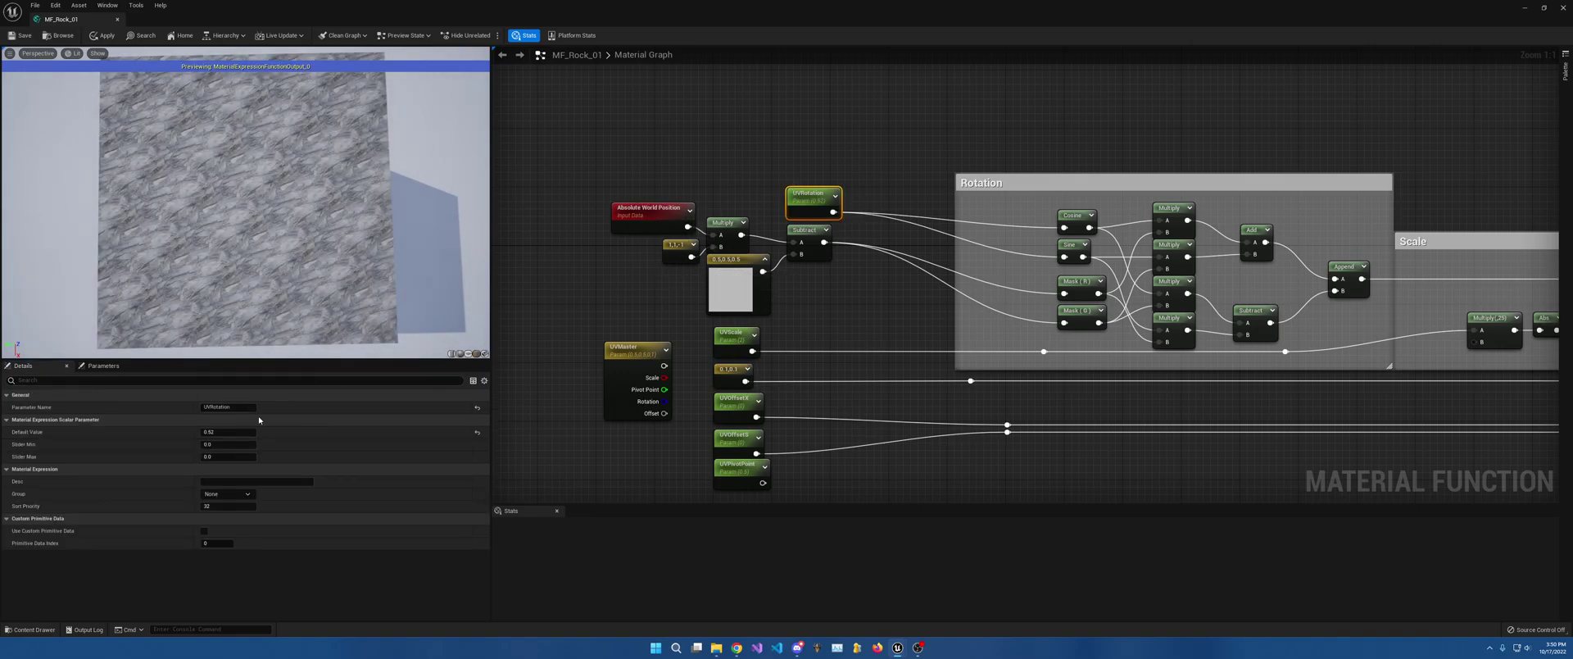
click(218, 433)
text(0)
key(Return)
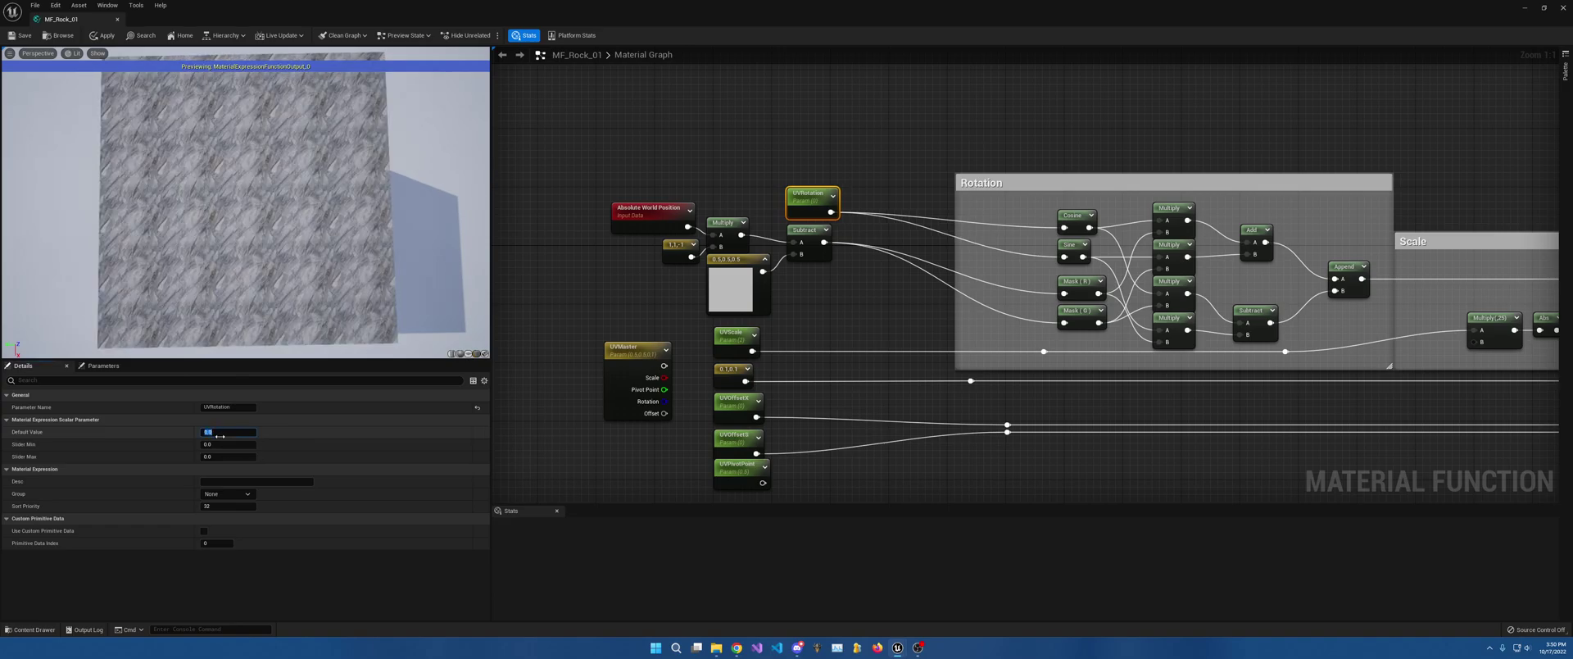
text(.1)
key(Return)
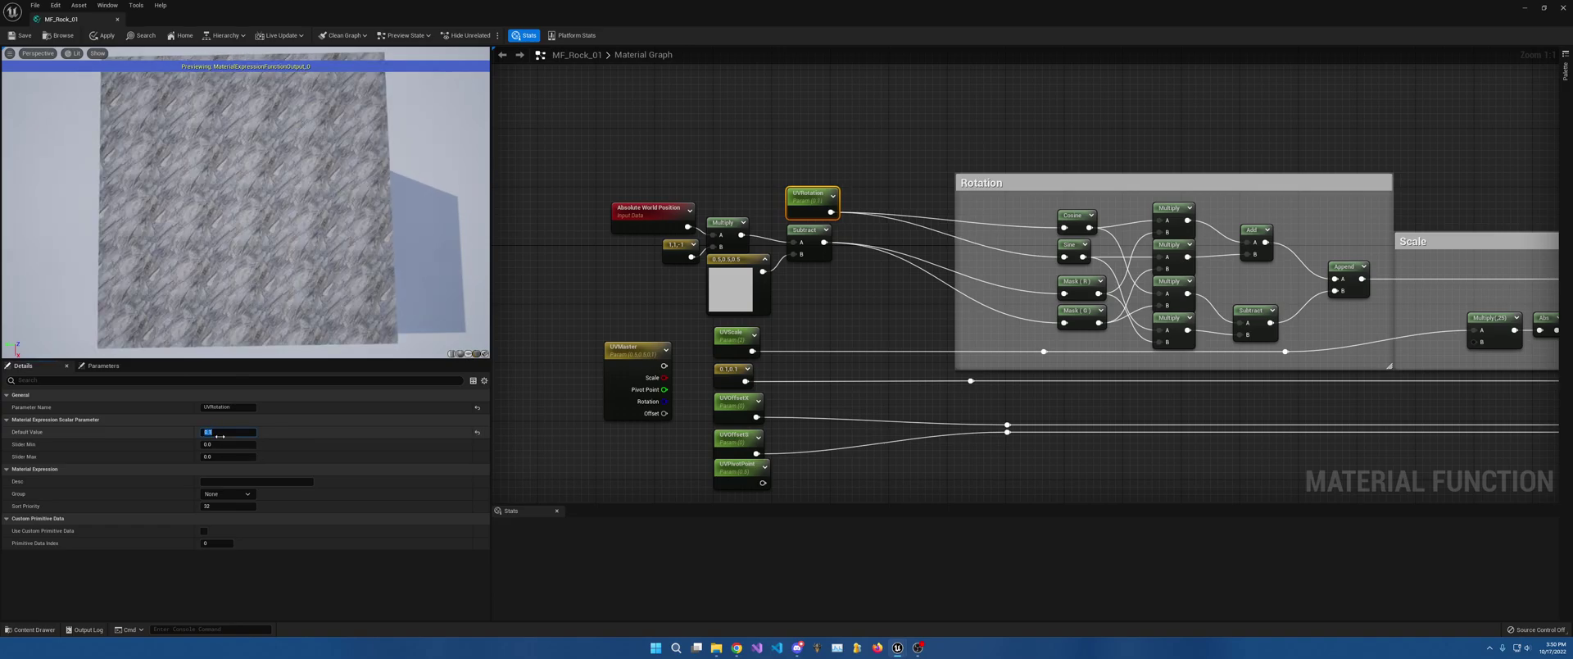
text(.2)
key(Return)
text(.3)
key(Return)
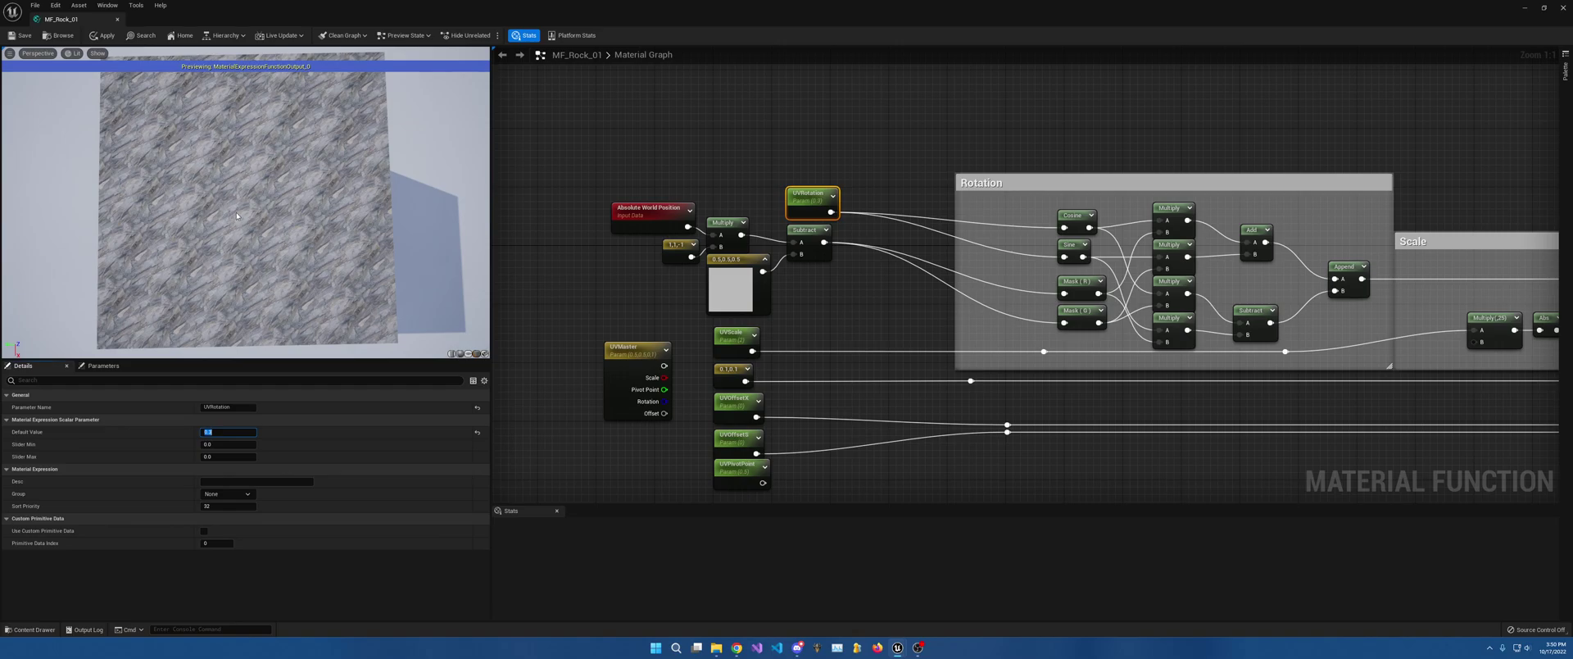
Step: Transfer the outgoing connection of the two-value constant to the UVPivotPoint parameter's output
right_drag(831, 216, 786, 195)
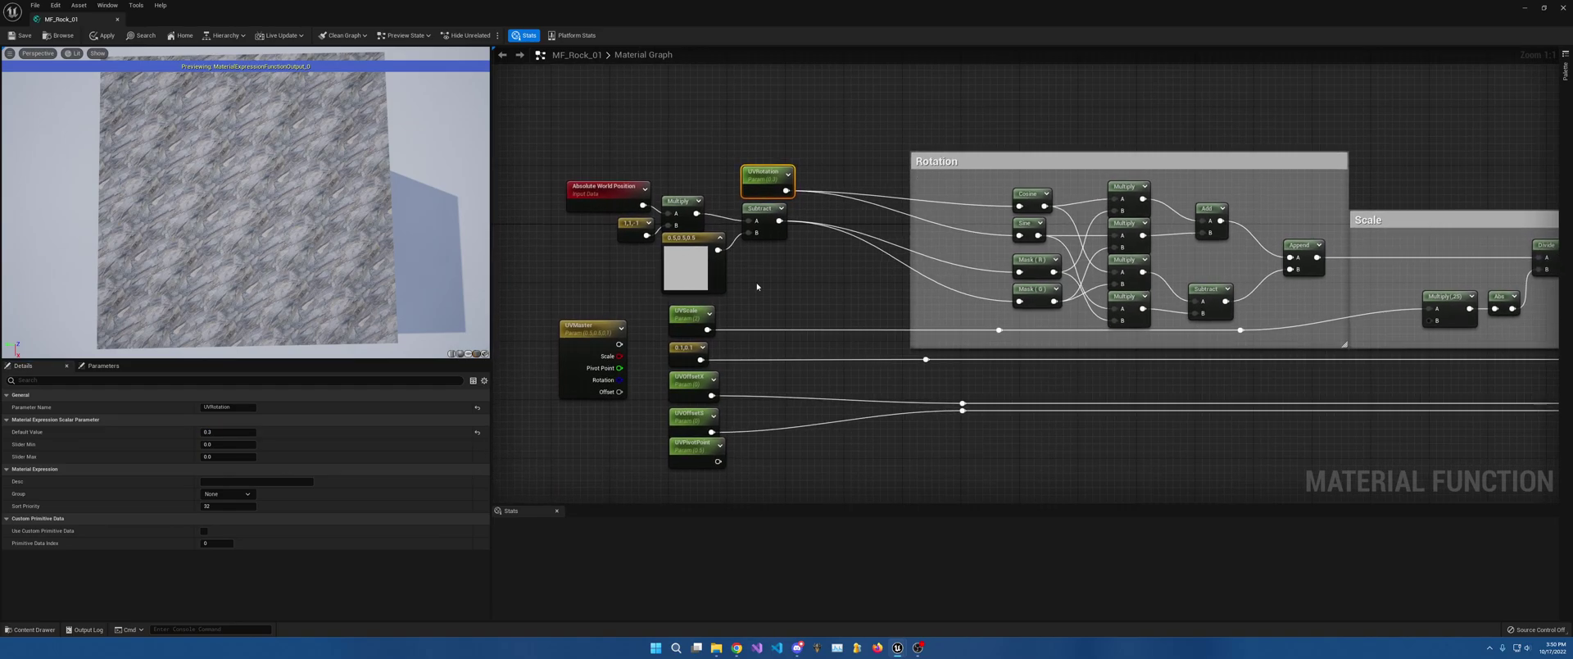
right_drag(1019, 342, 541, 347)
right_drag(983, 182, 1072, 203)
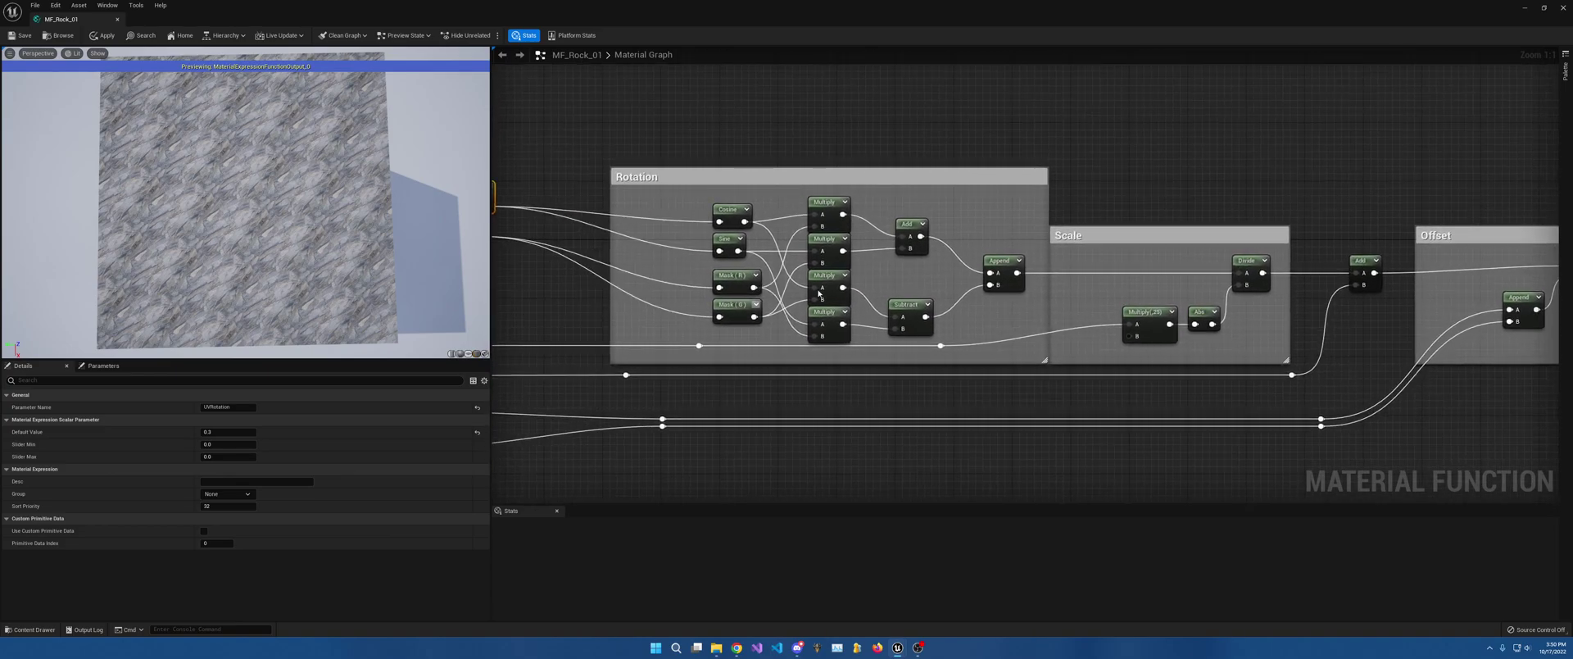
right_drag(704, 260, 1062, 184)
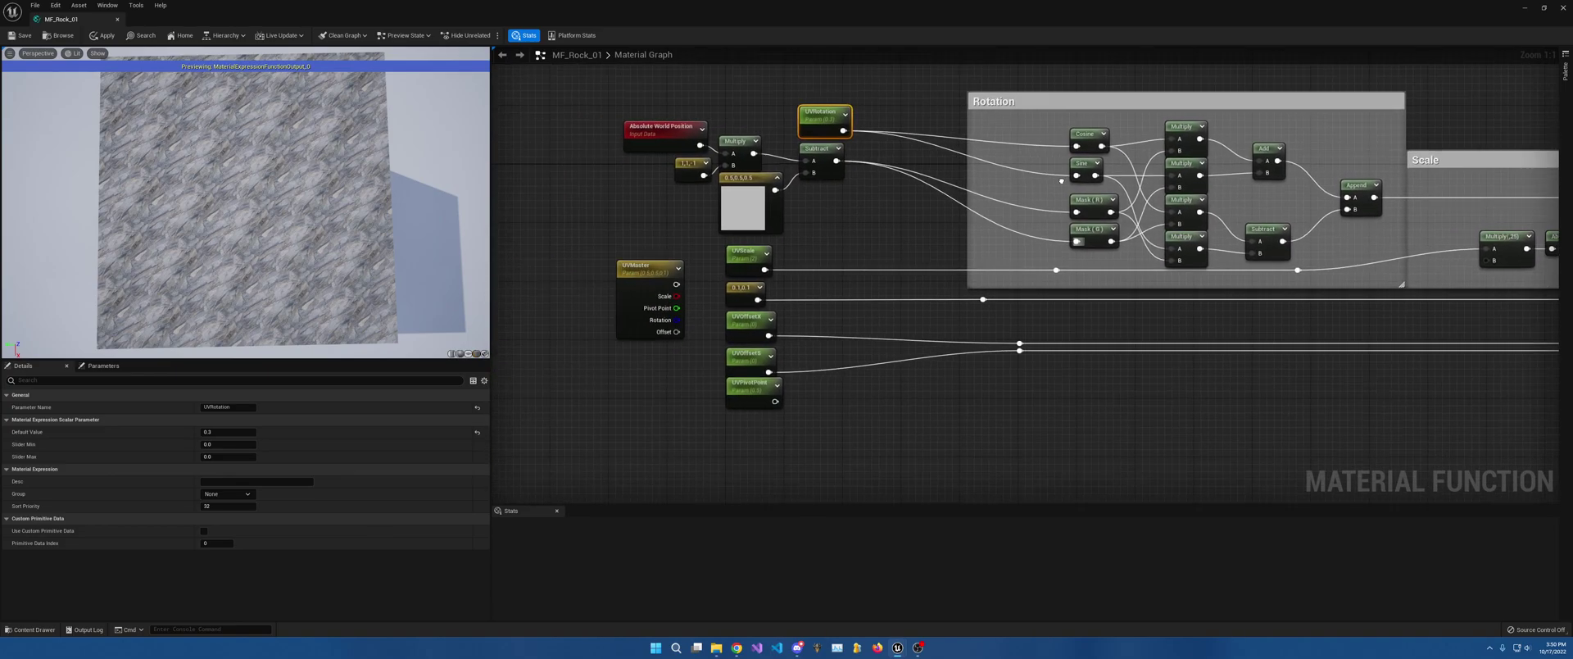
click(744, 291)
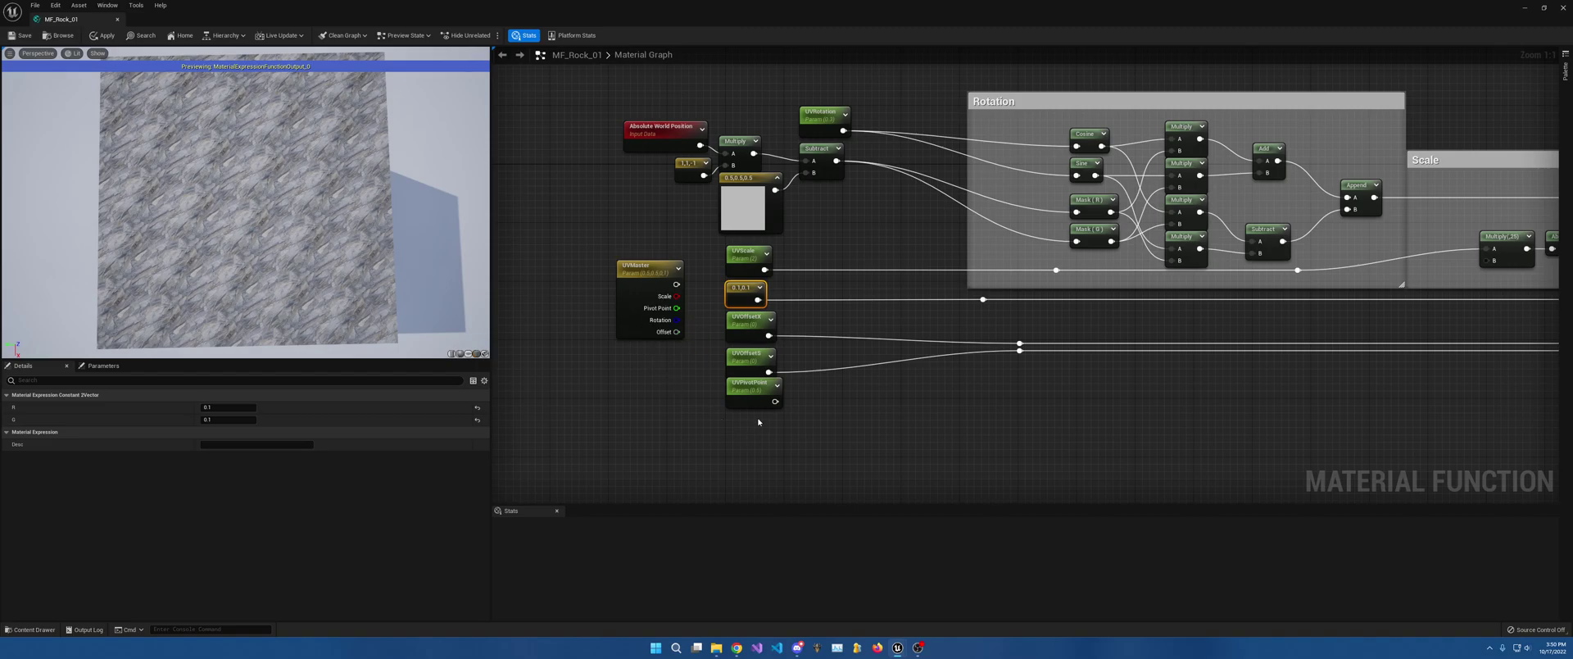
ctrl+drag(758, 300, 775, 402)
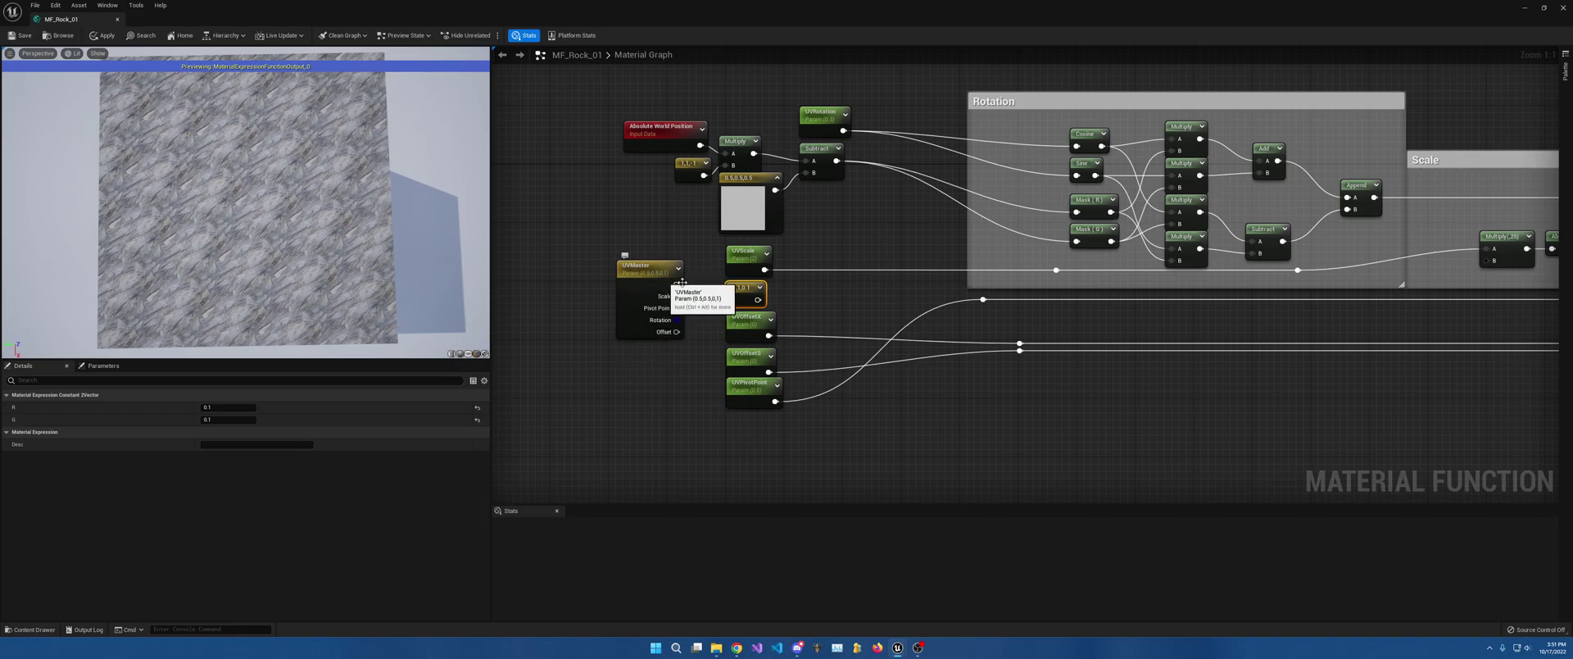
Step: Rename the second offset parameter, directly above UVPivotPoint, as UVOffsetY
click(766, 360)
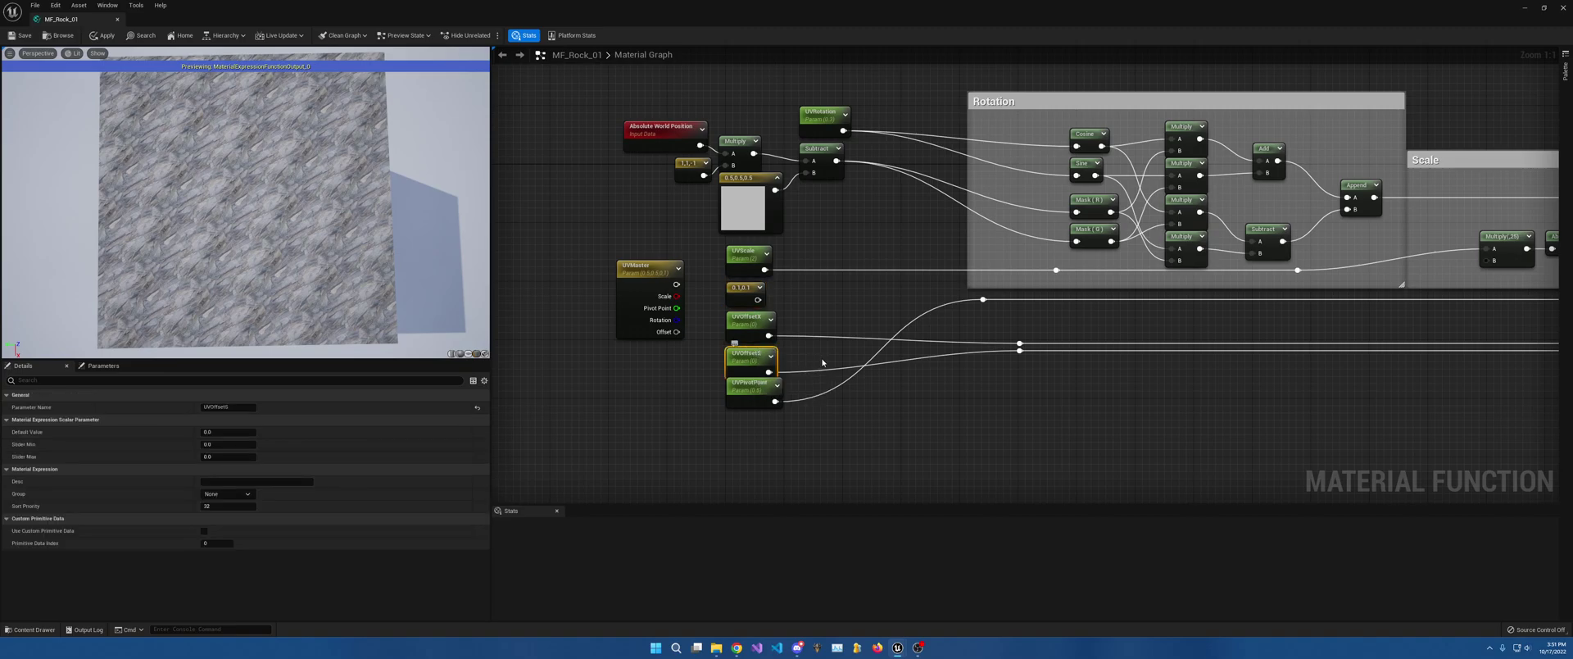
click(226, 407)
text(Y)
key(Return)
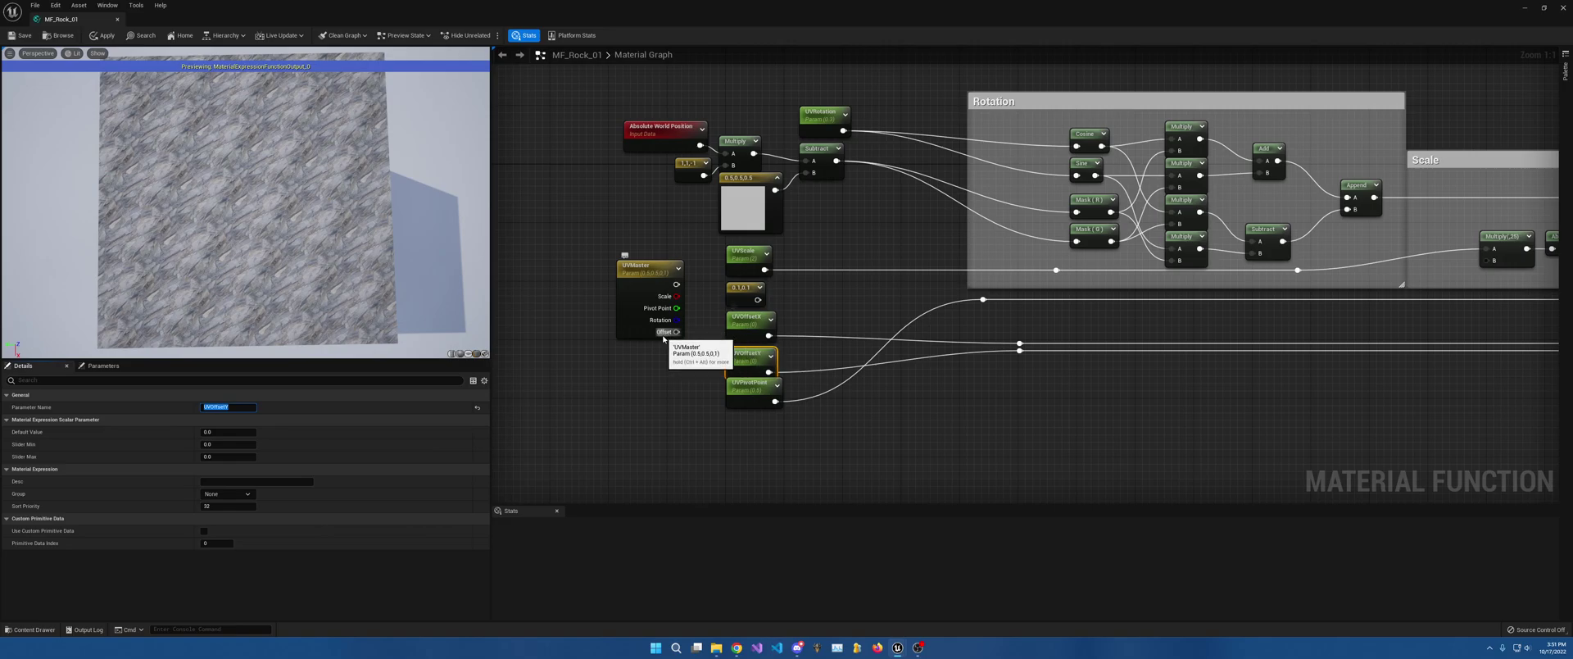
Step: Try UVOffsetX default values of 2, 3, 50, 0 and 0.1 in turn
click(748, 337)
click(234, 432)
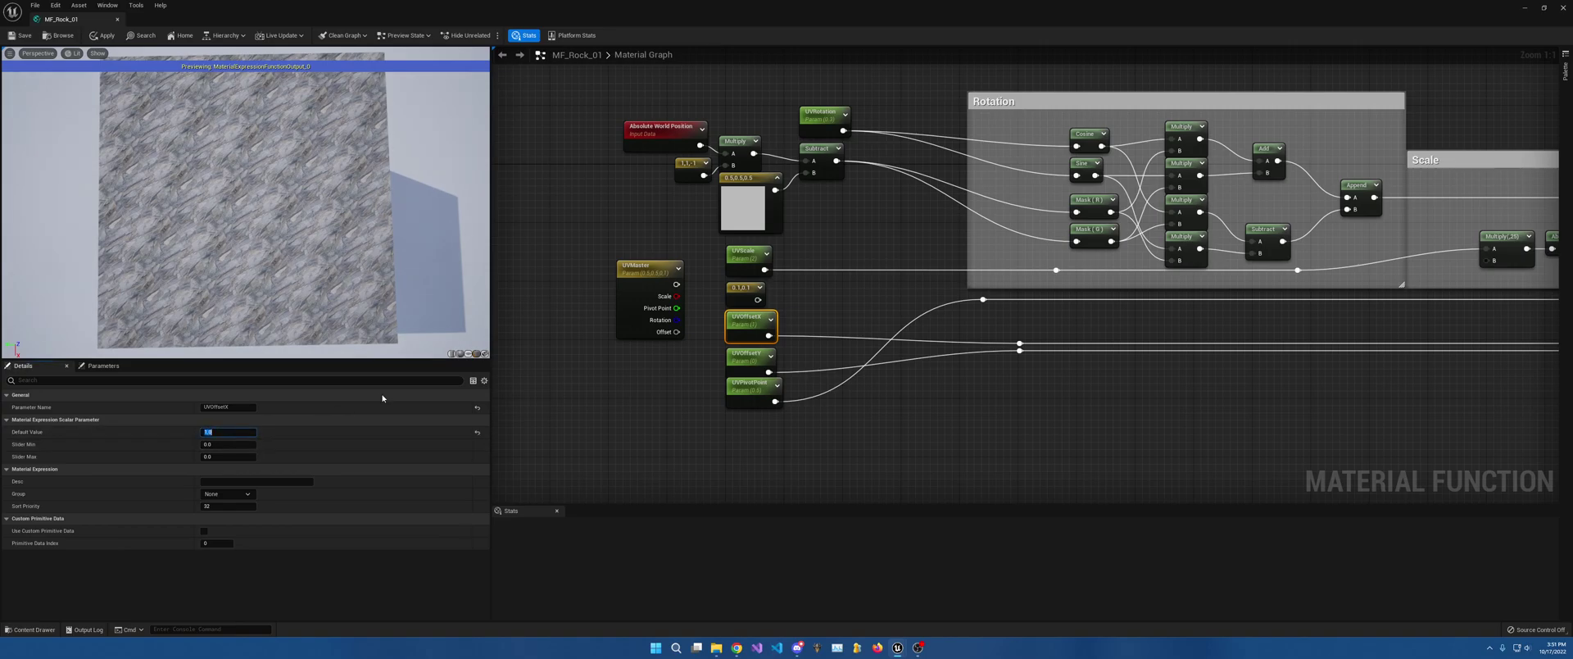
text(2)
key(Return)
text(3)
key(Return)
text(50)
key(Return)
text(0)
key(Return)
text(0.1)
key(Return)
key(Return)
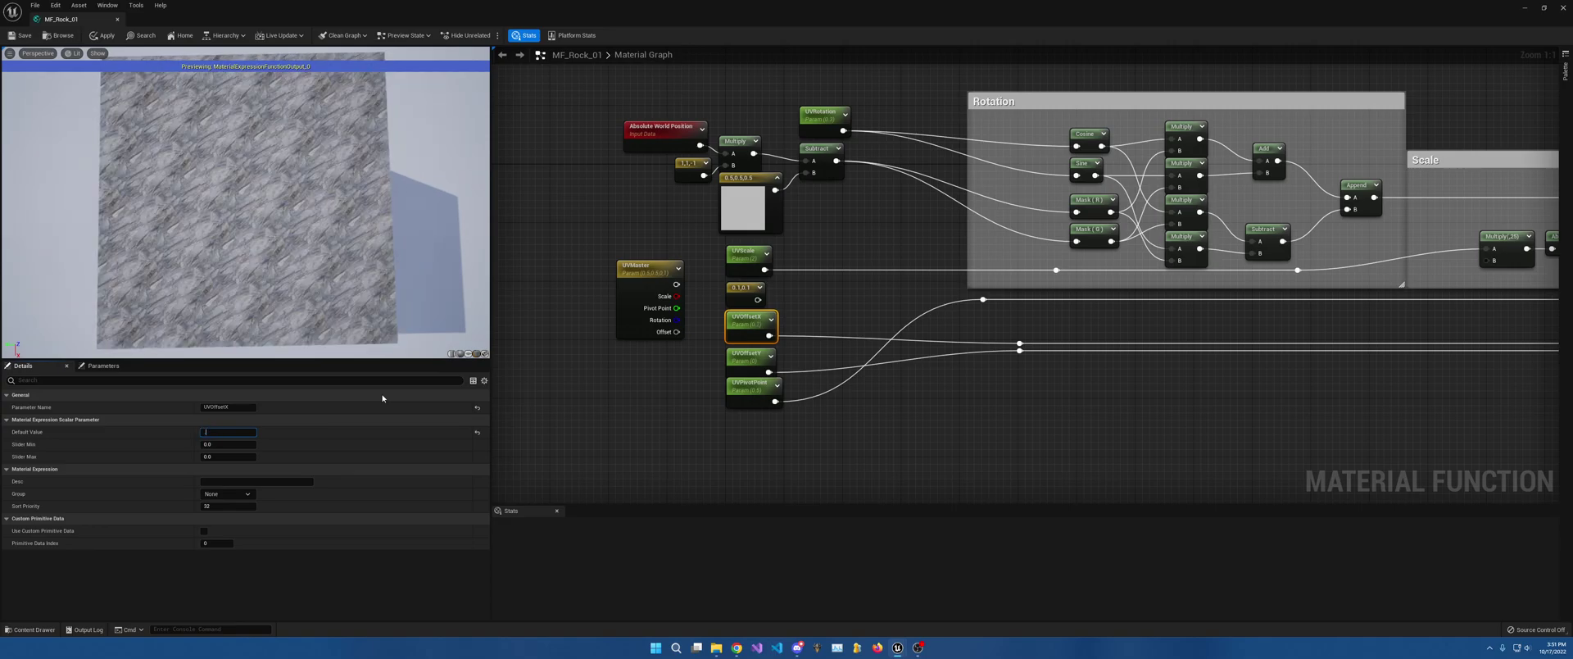
Step: Step UVOffsetX's default value through further test values starting at 0.3, and leave it at 0.5
text(0.3)
key(Return)
text(0.5)
key(Return)
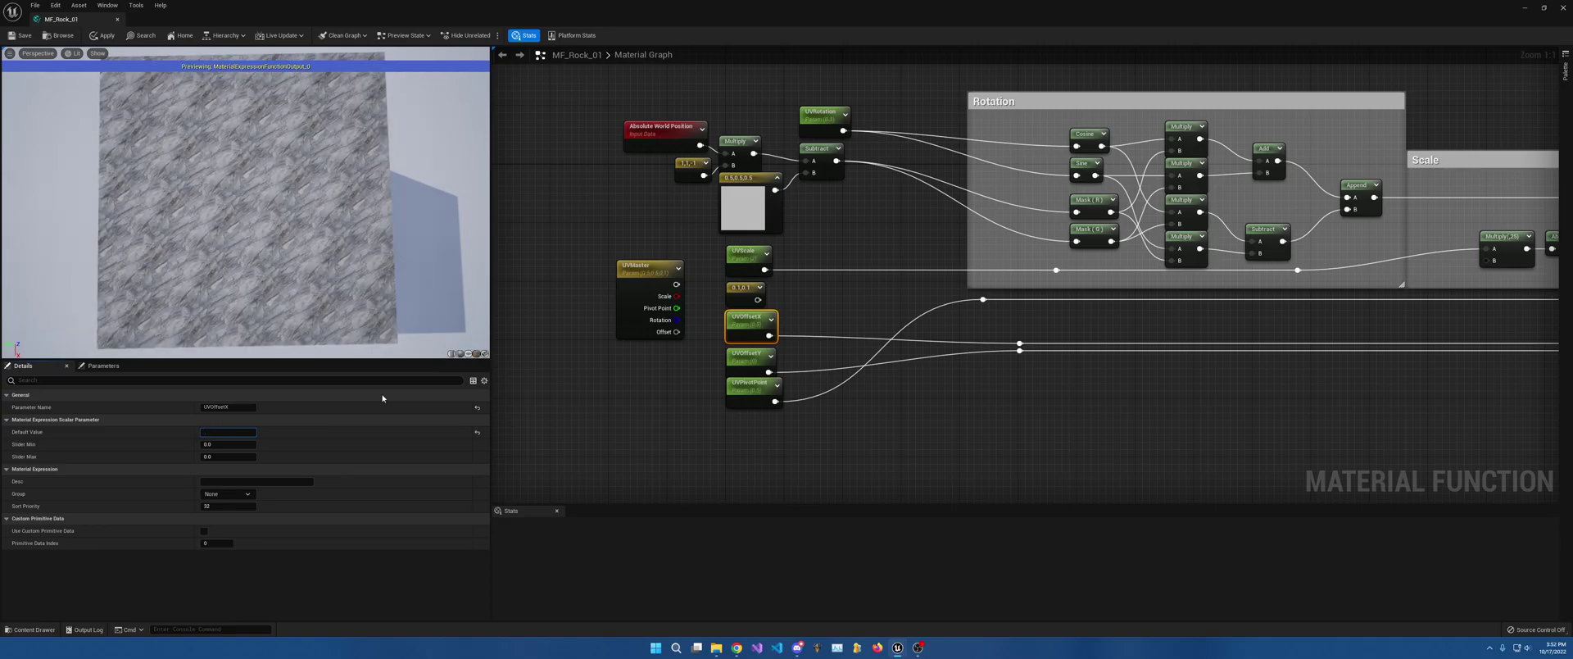
key(Return)
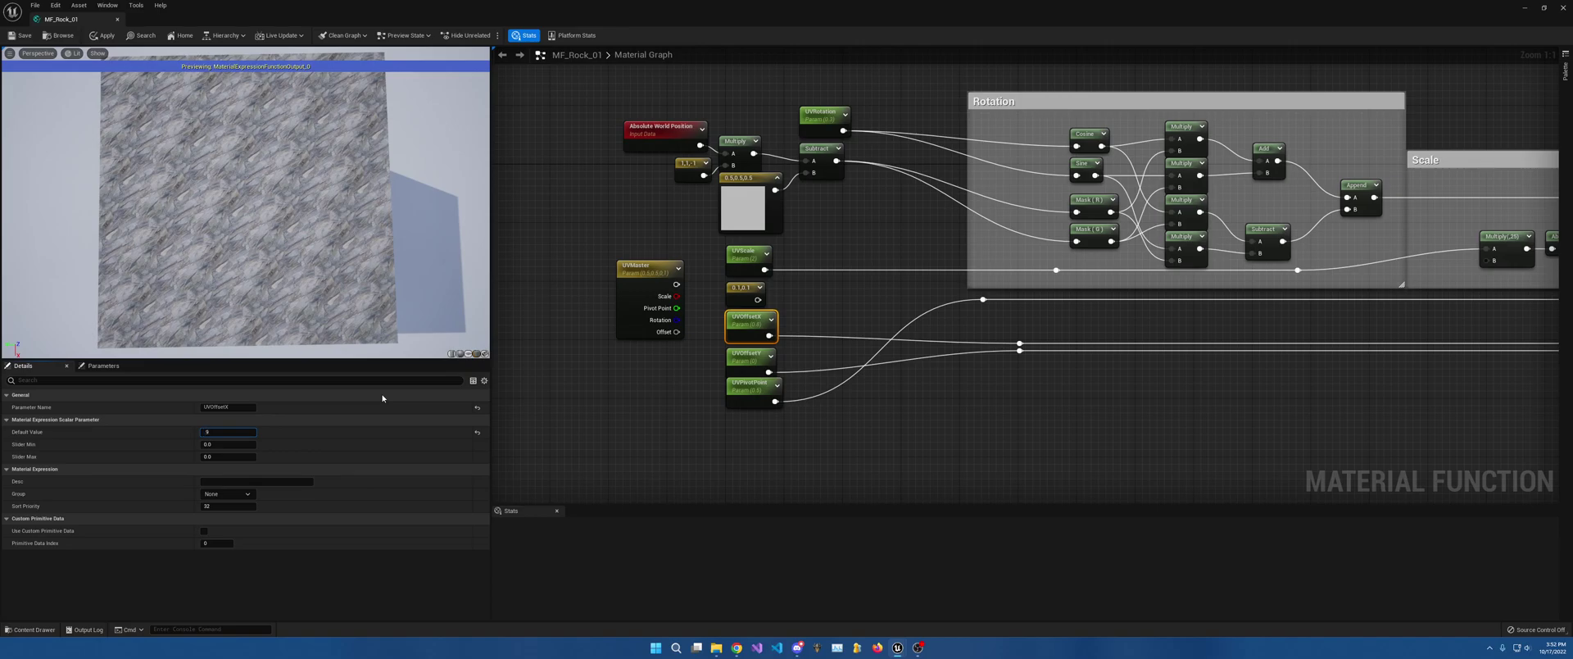
text(9)
key(Return)
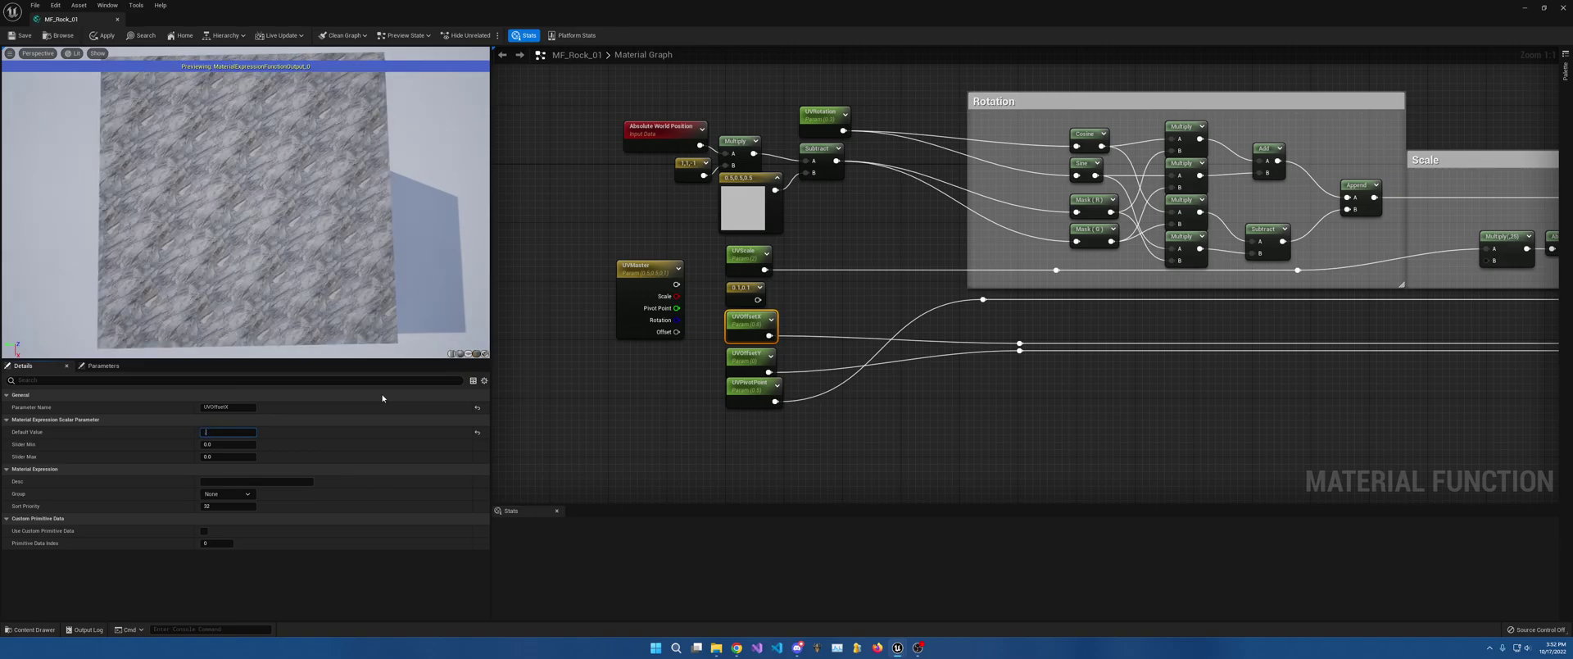
text(3)
key(Return)
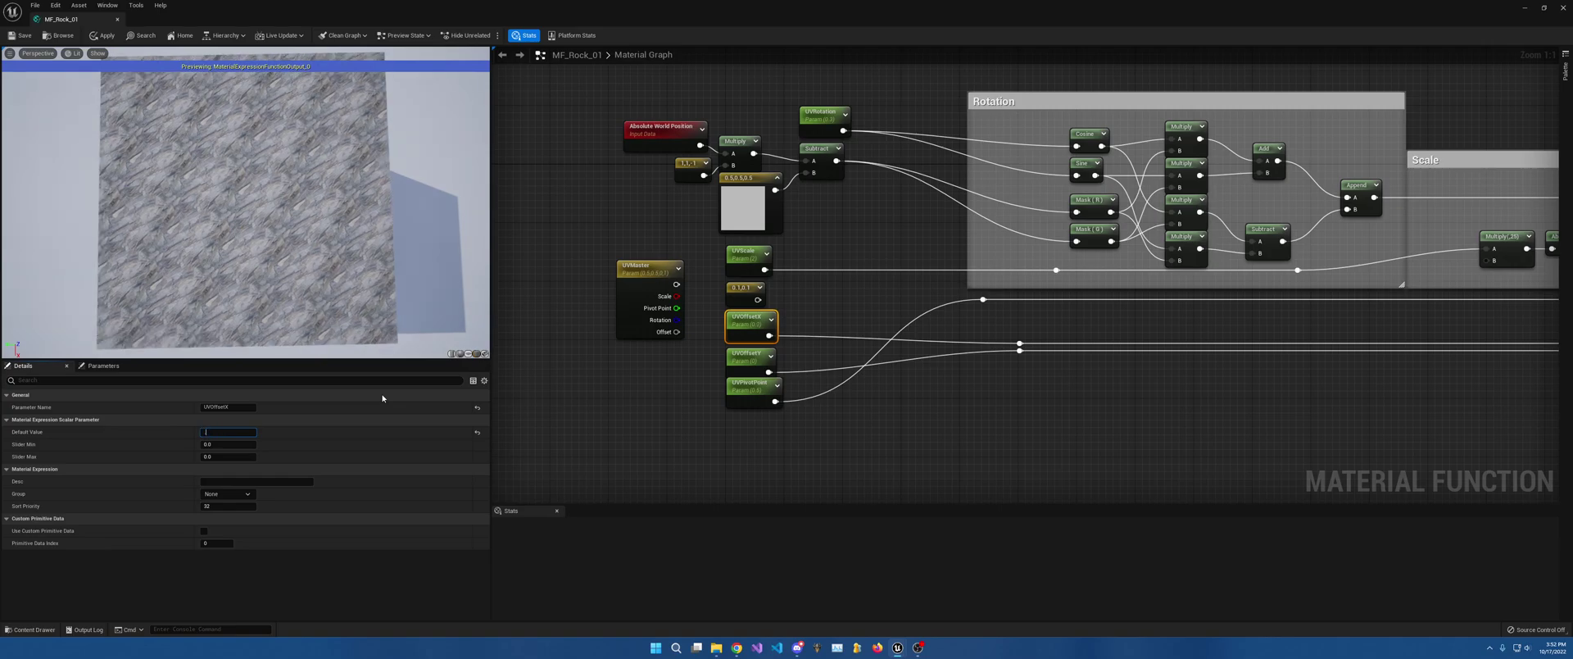
text(.5)
key(Return)
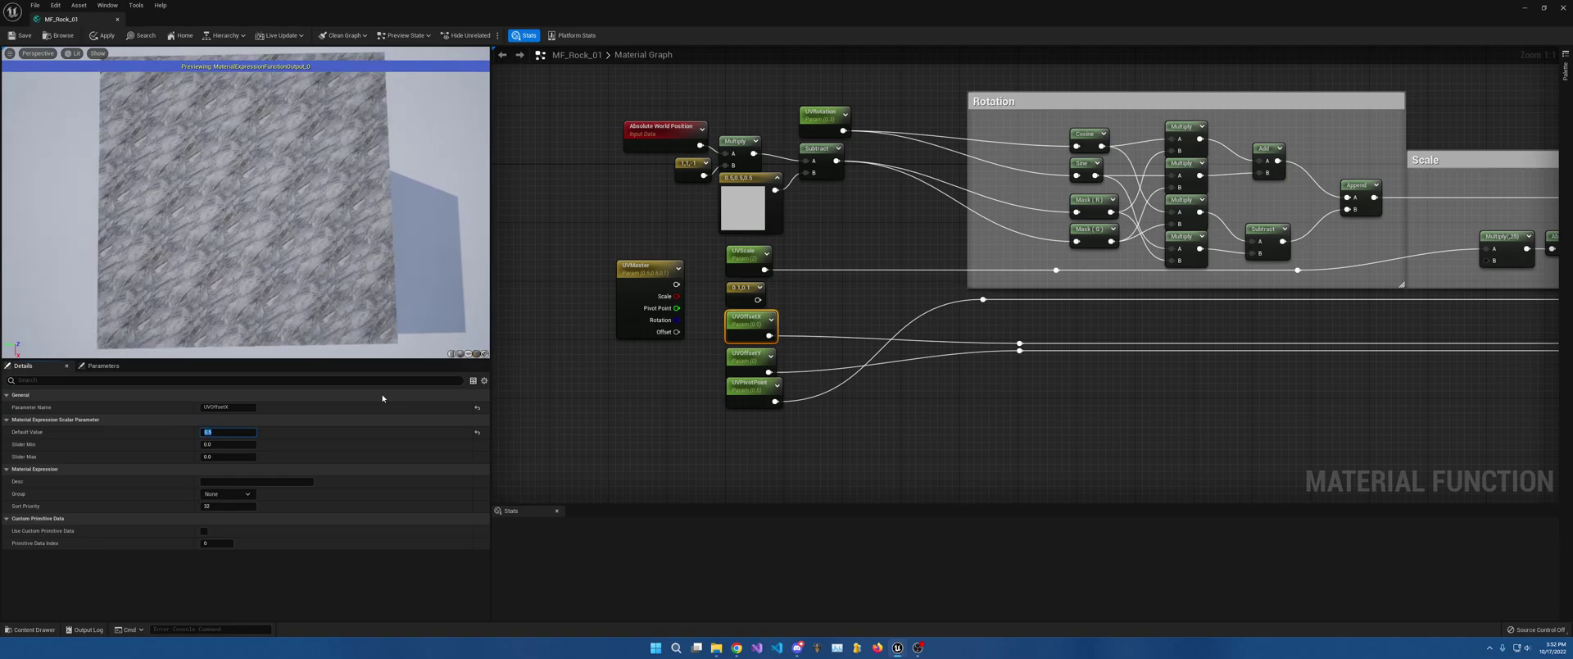
Step: Raise UVOffsetY's default value to 0.1 and on to 0.3
click(747, 360)
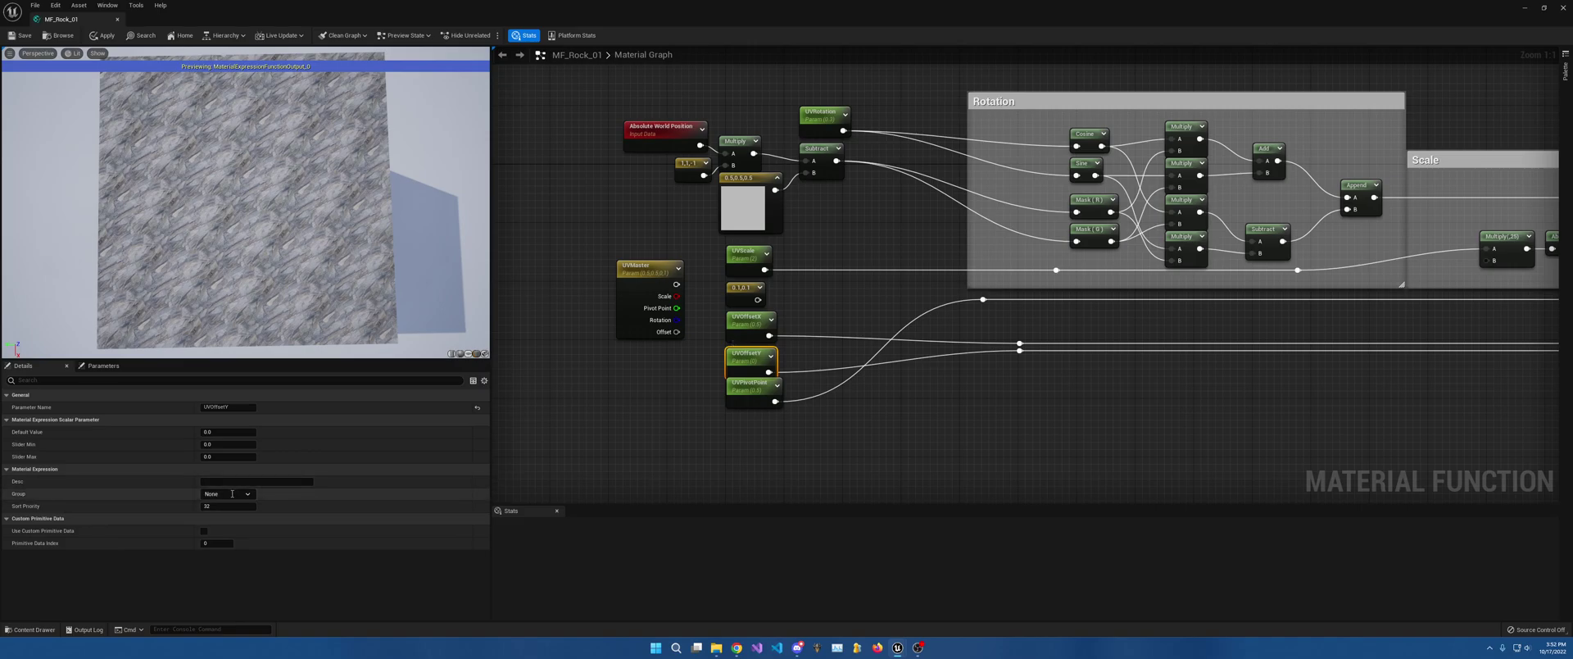
click(223, 432)
text(.1)
key(Return)
key(Return)
text(.3)
key(Return)
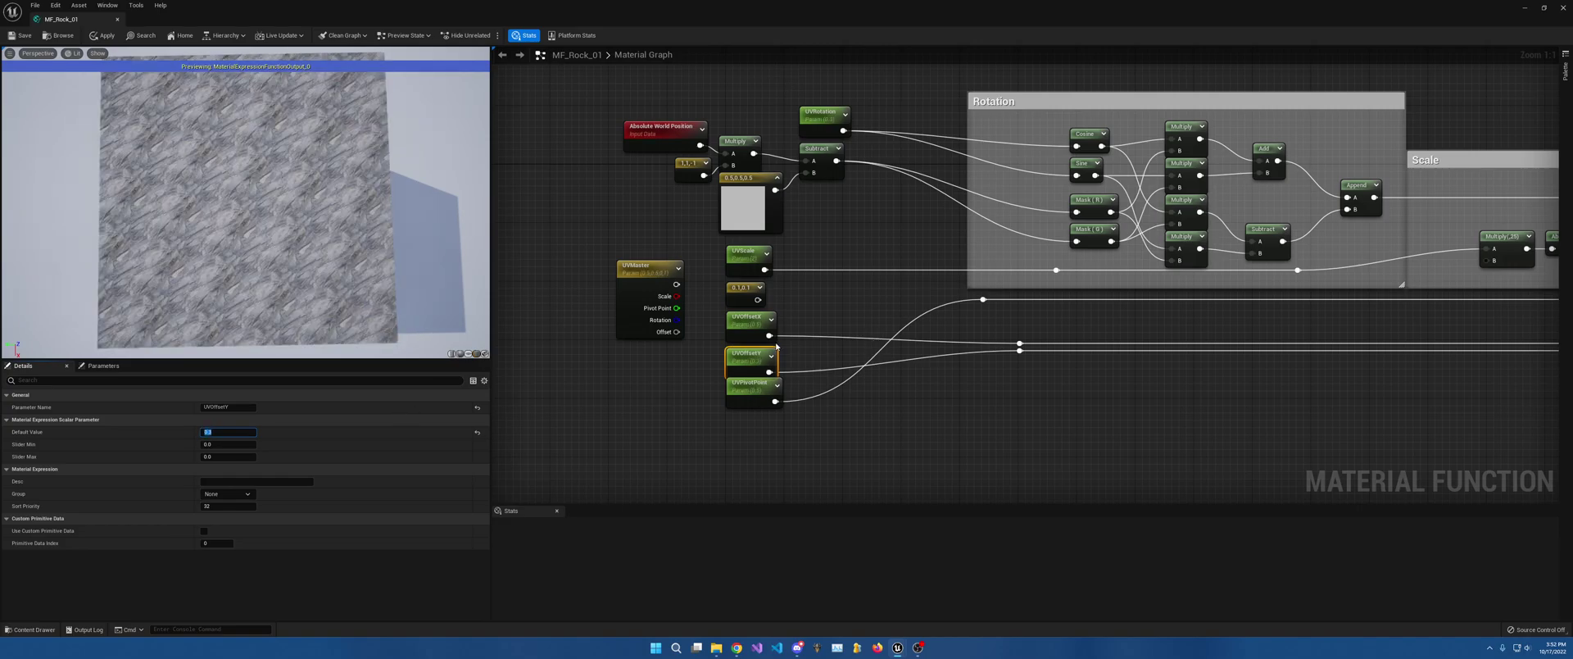
Step: Move the UVMaster node beneath the Offset block and connect its Offset output to the B input of that block's Add node
drag(647, 277, 1286, 312)
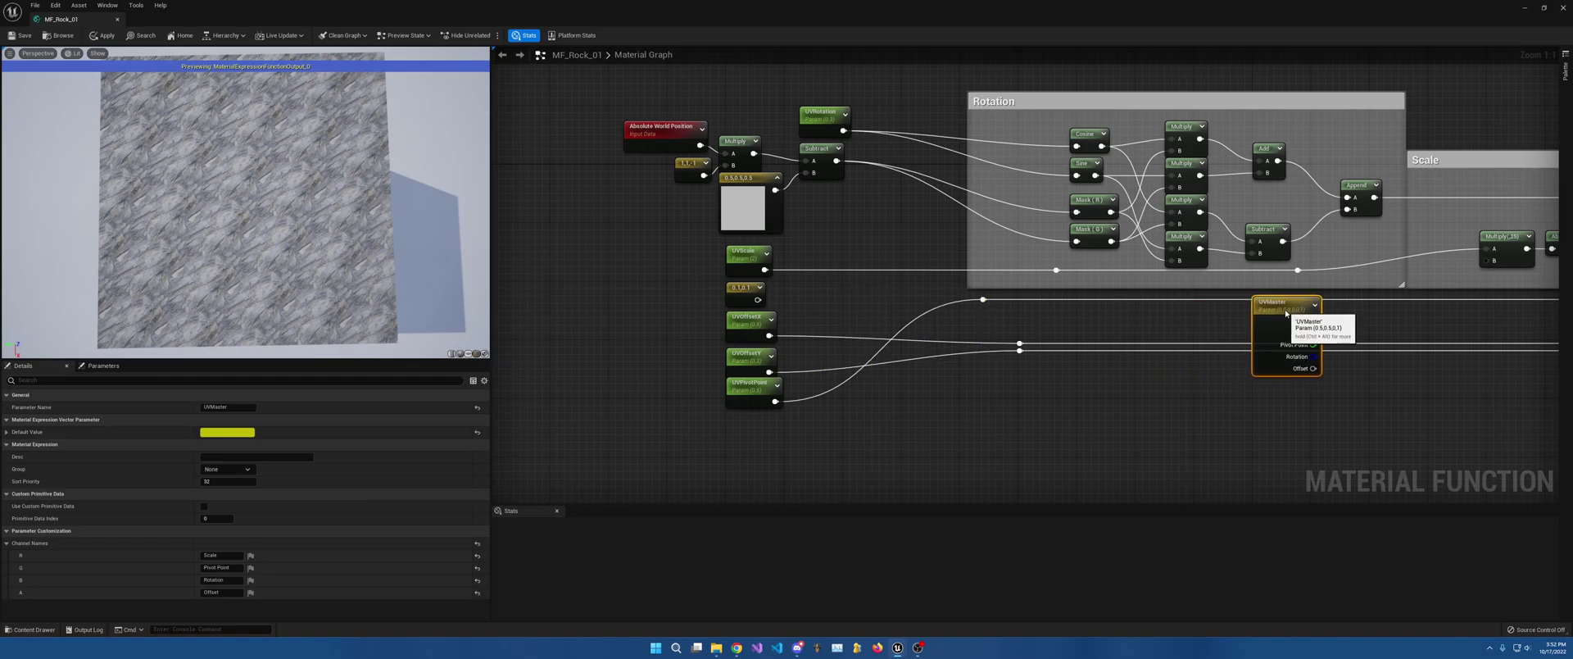
right_drag(1285, 312, 583, 284)
drag(597, 278, 1098, 278)
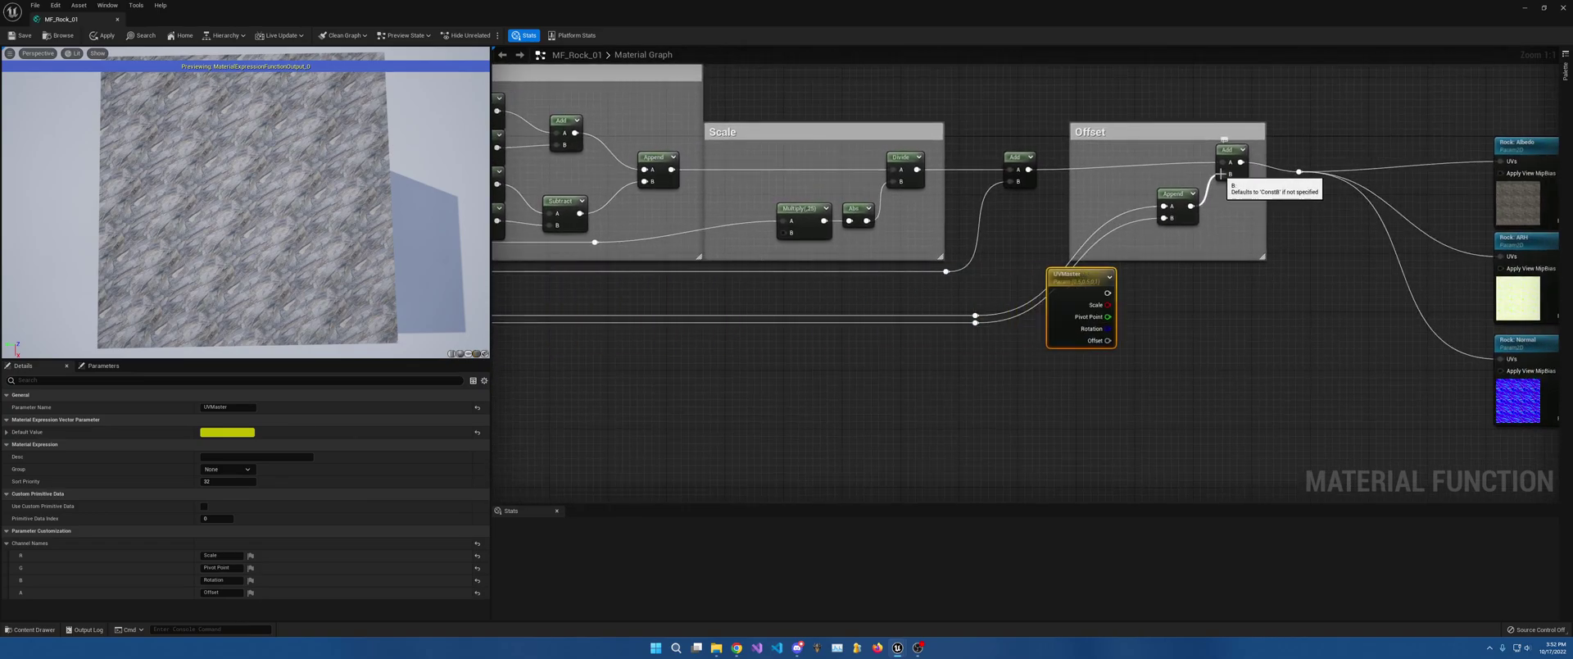
drag(1221, 174, 1107, 341)
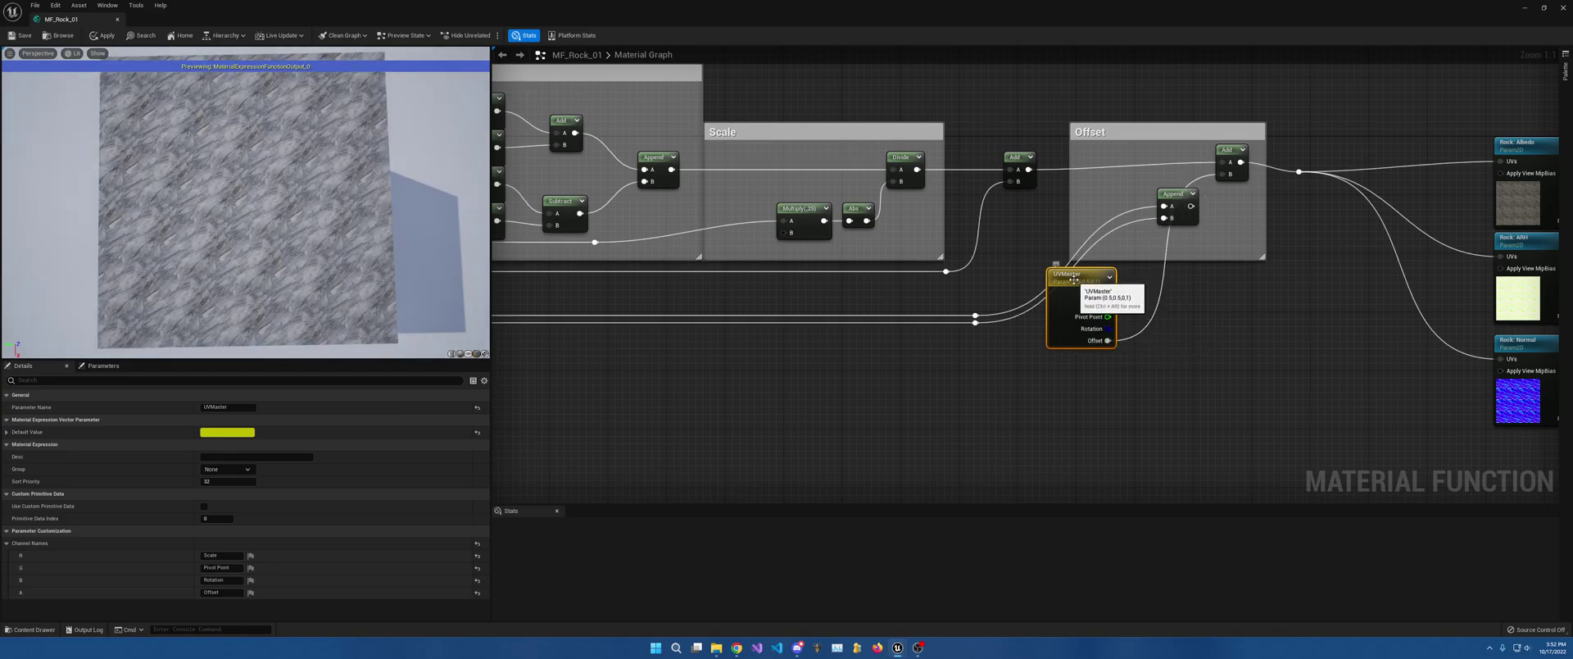
Step: Step the Offset channel of UVMaster's default value from 0.1 up to 0.8 in increments of 0.1
click(6, 432)
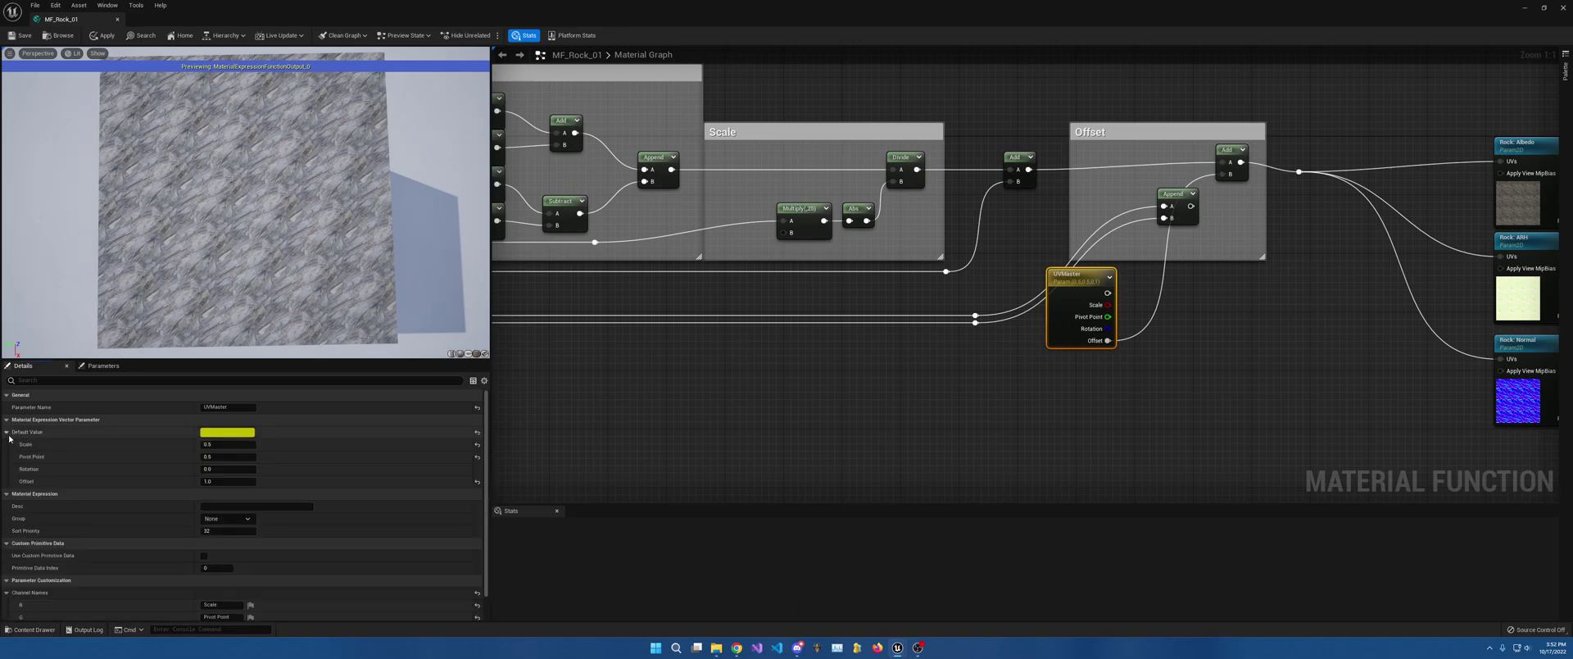
click(213, 482)
text(0.1)
key(Return)
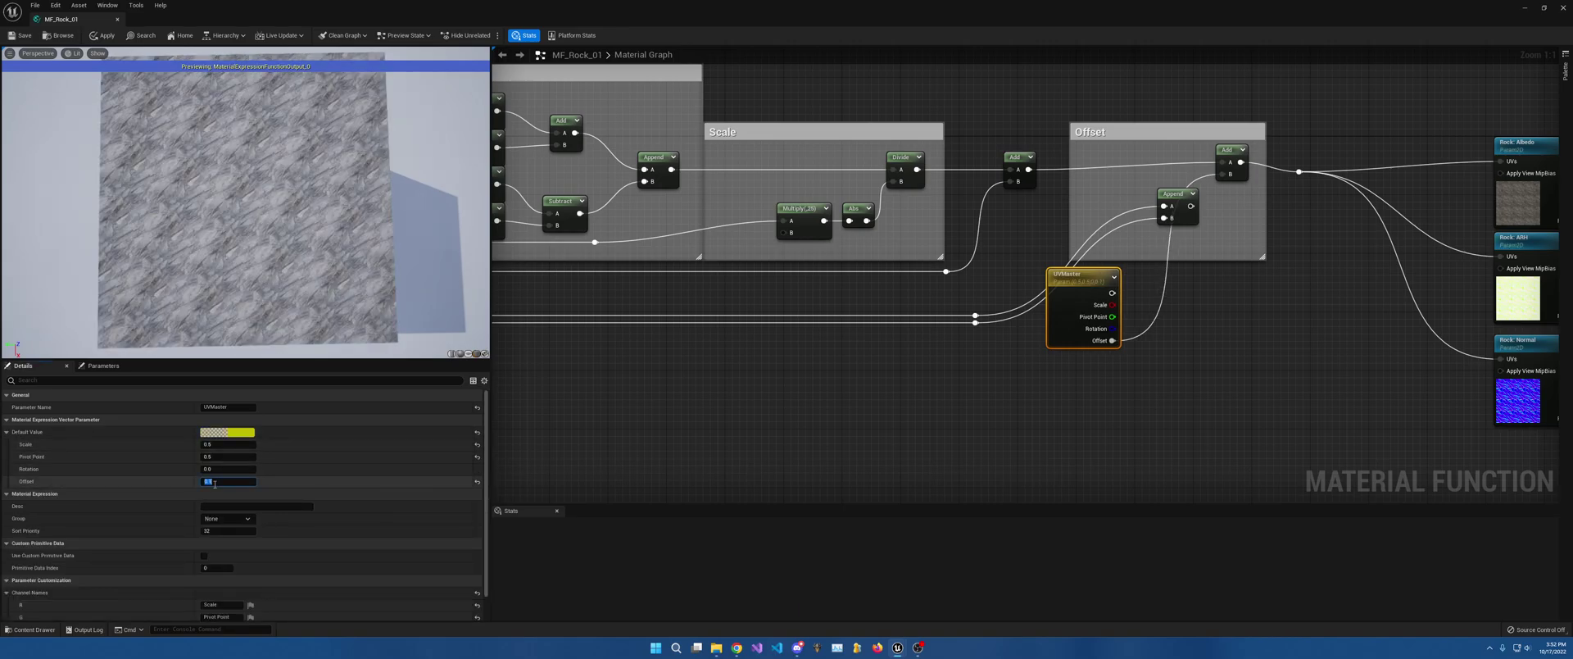
text(.2)
key(Return)
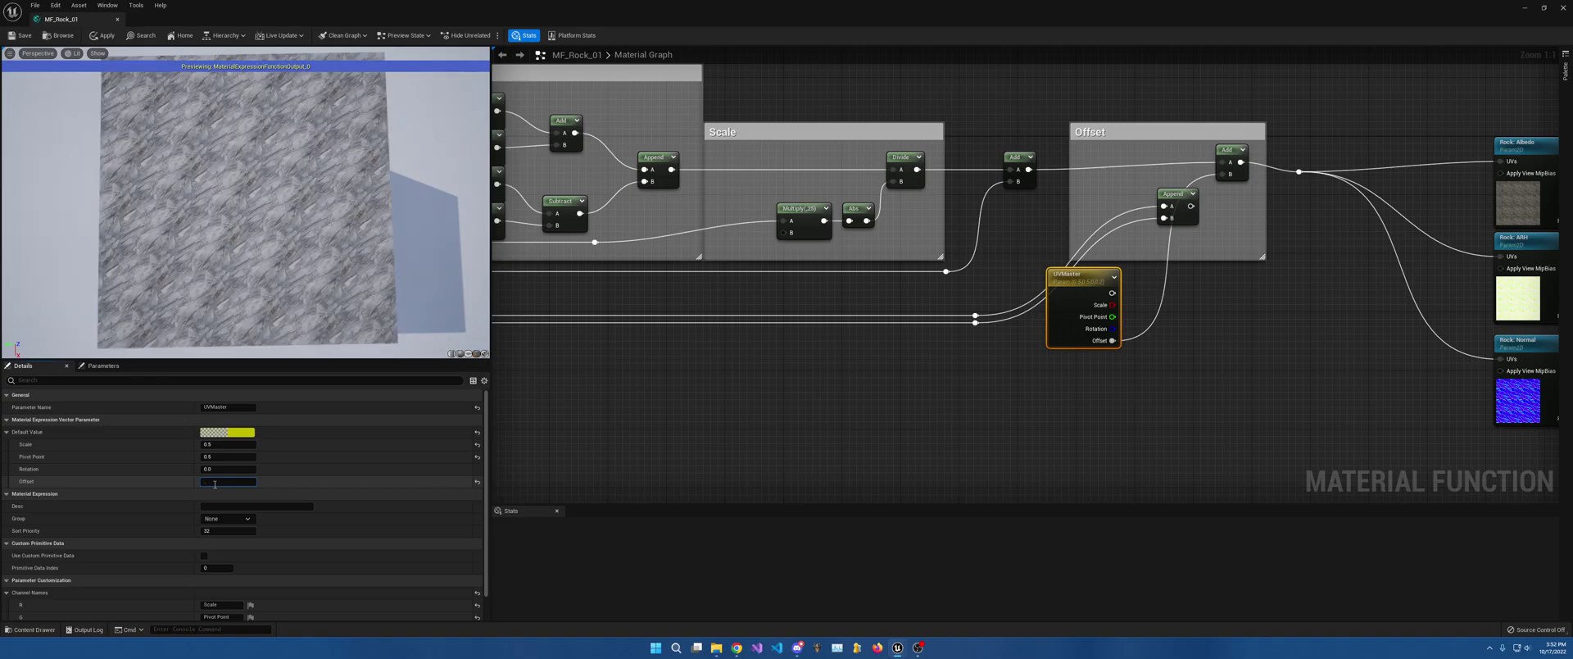
text(.3)
key(Return)
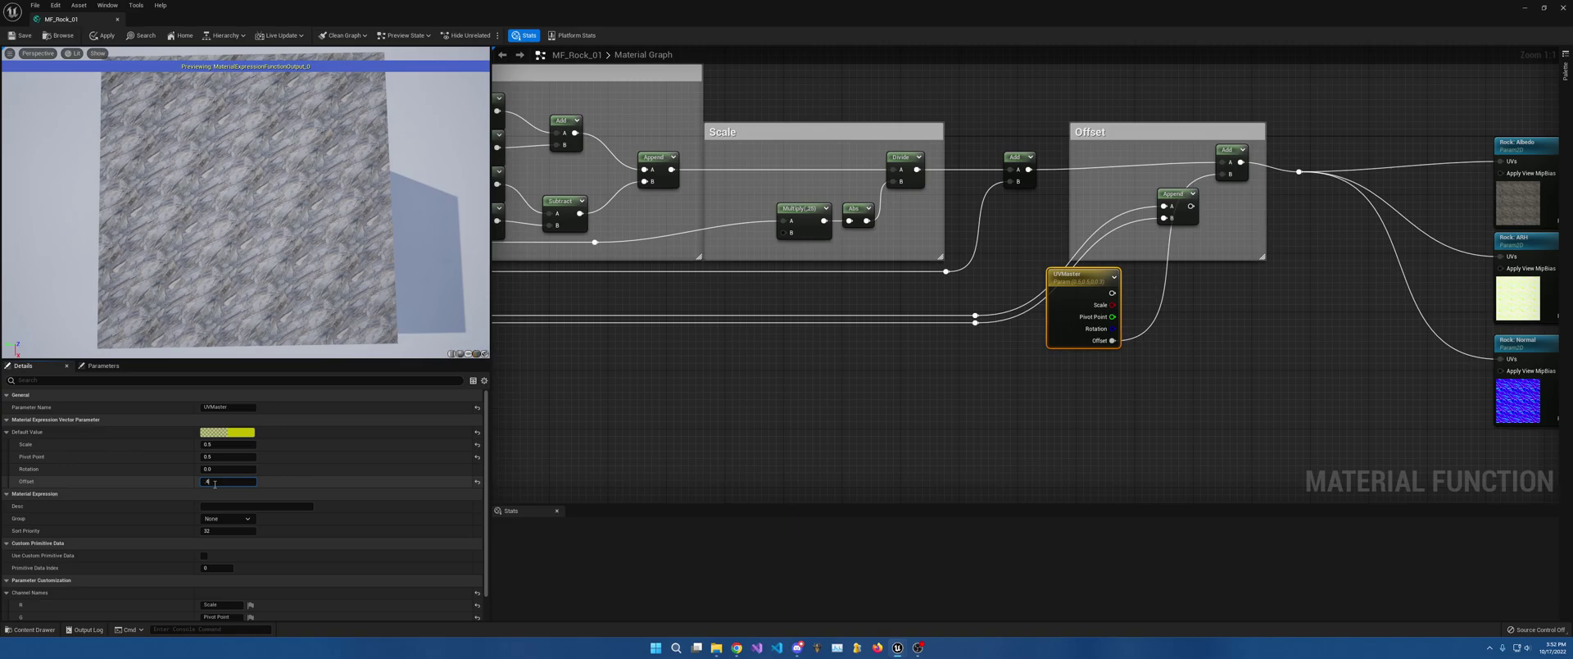
text(.4)
key(Return)
text(.5)
key(Return)
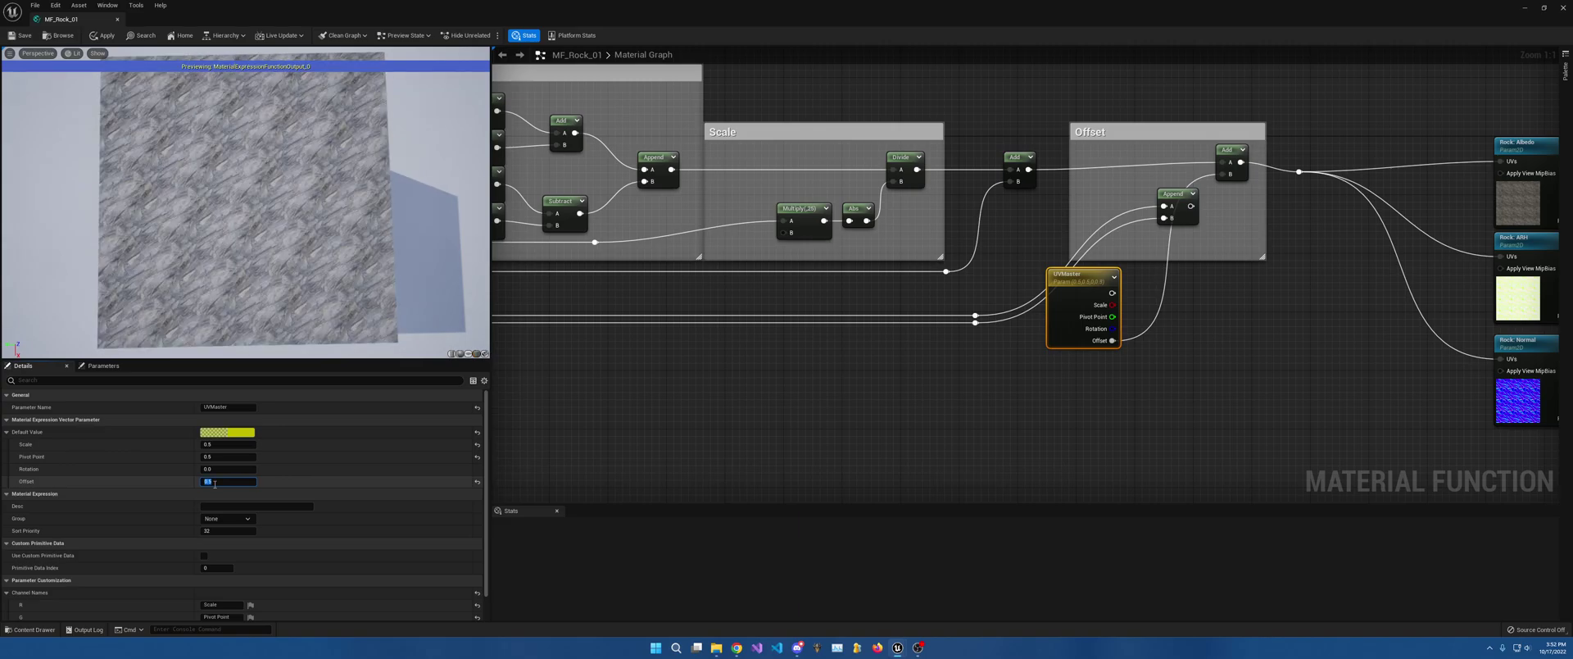
text(.6)
key(Return)
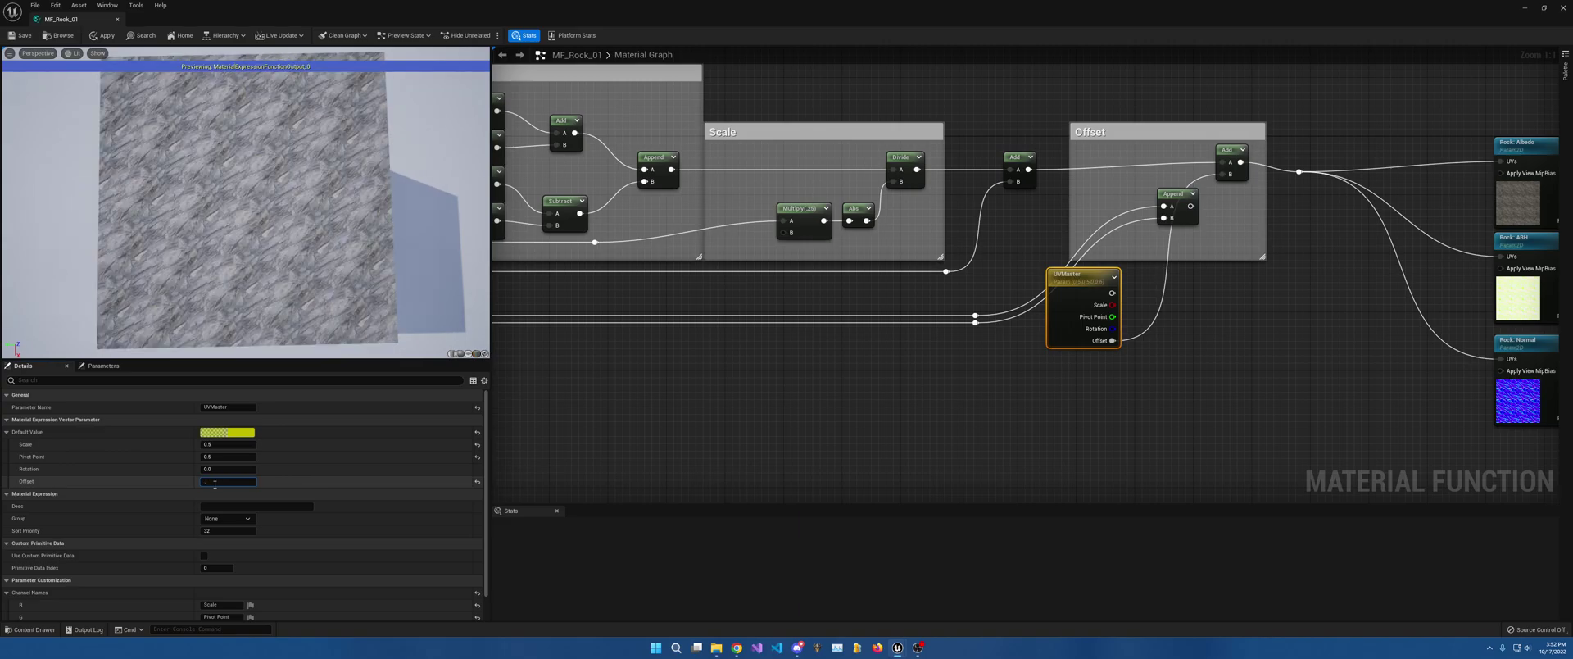
text(.7)
key(Return)
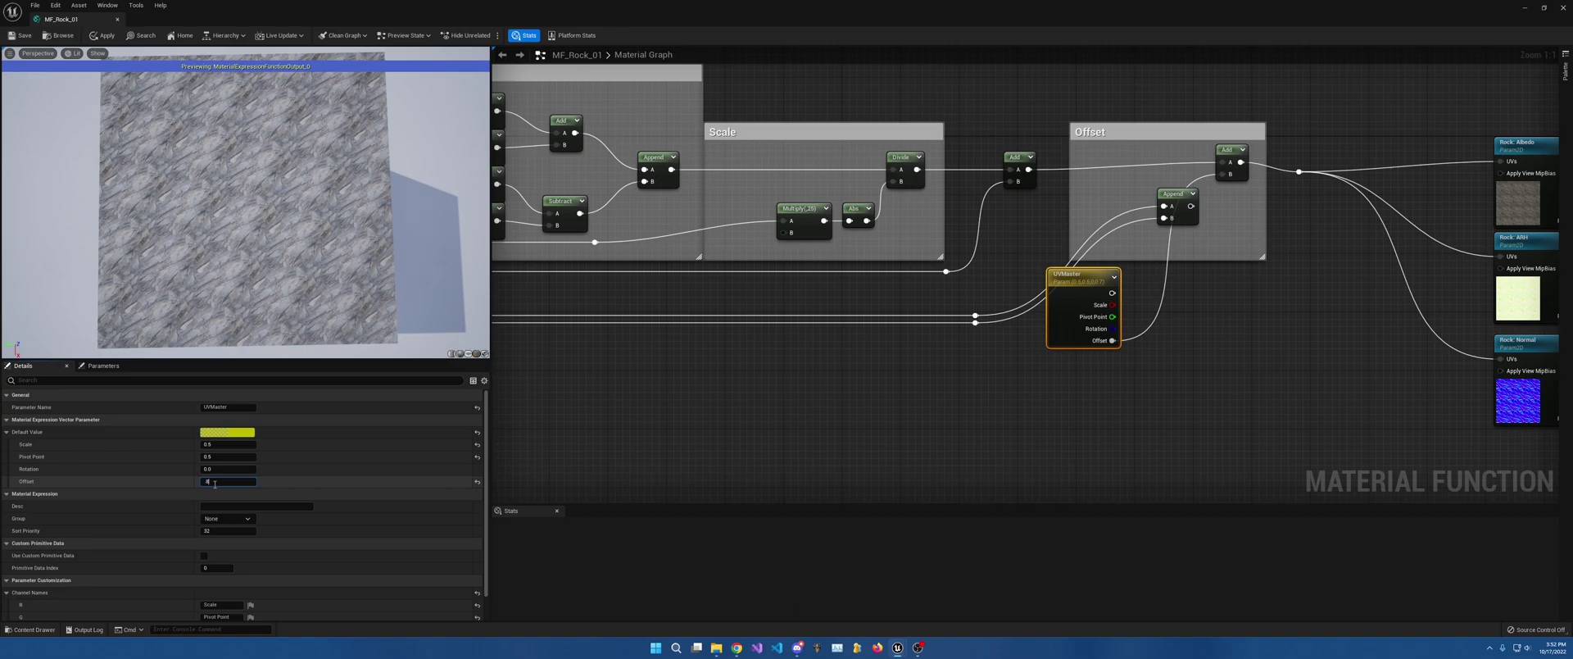
key(Return)
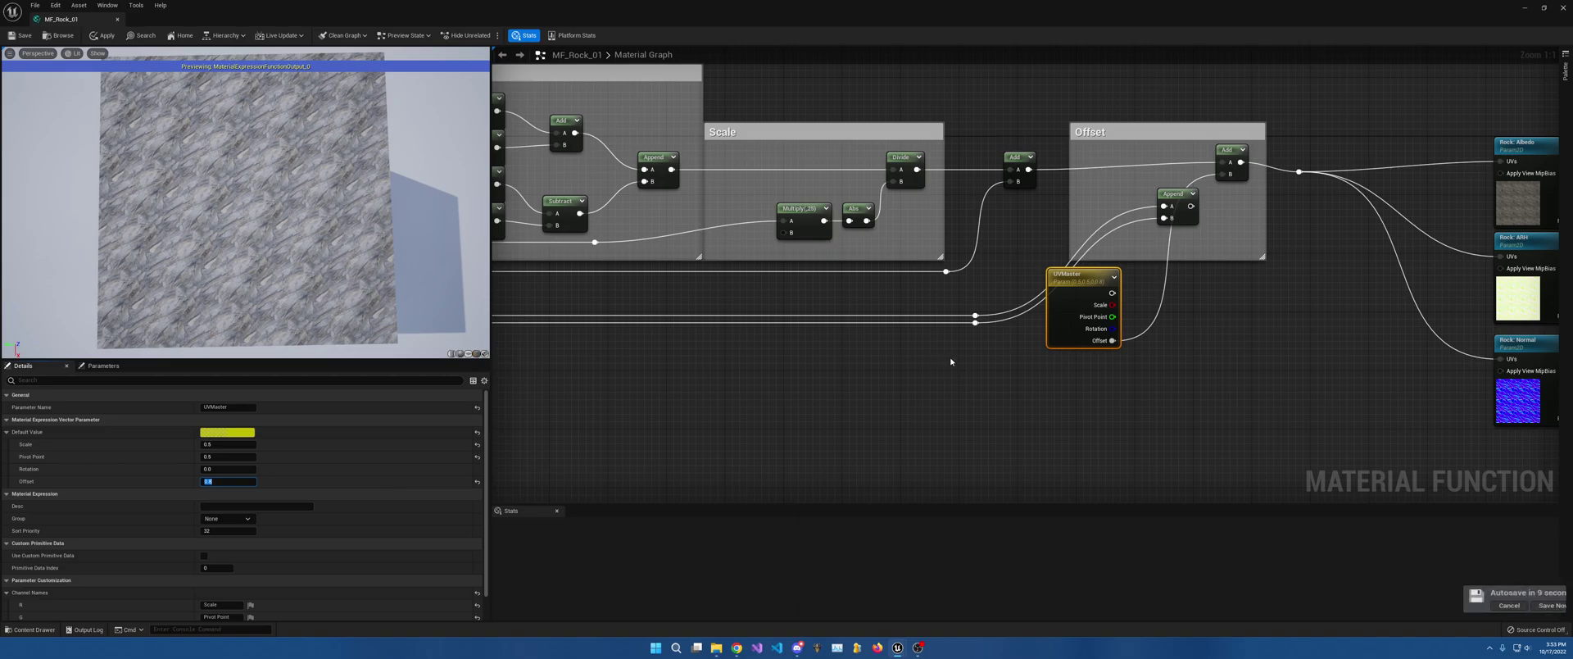
Step: Switch to the LandscapeExample level and examine the terrain, backing away until the whole landscape is in view
right_drag(764, 355, 1252, 395)
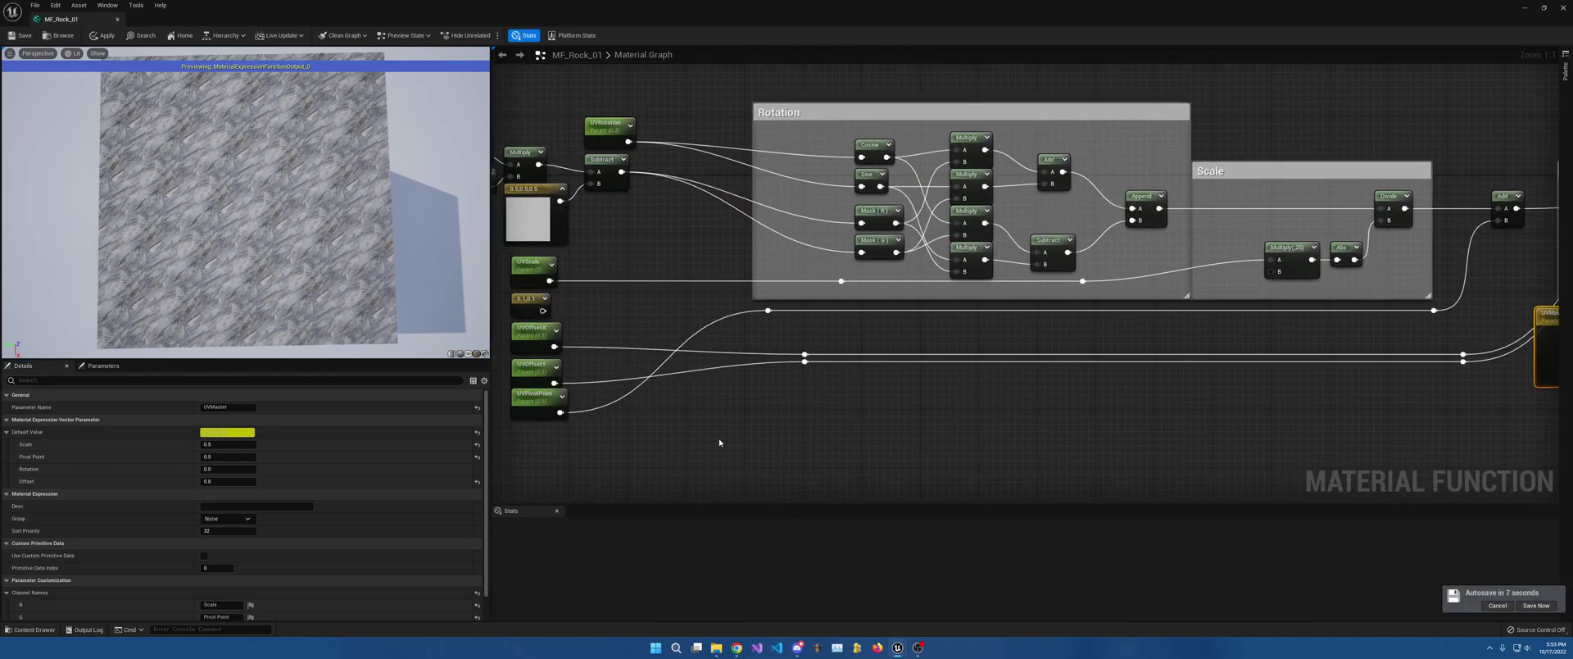
right_drag(736, 440, 799, 418)
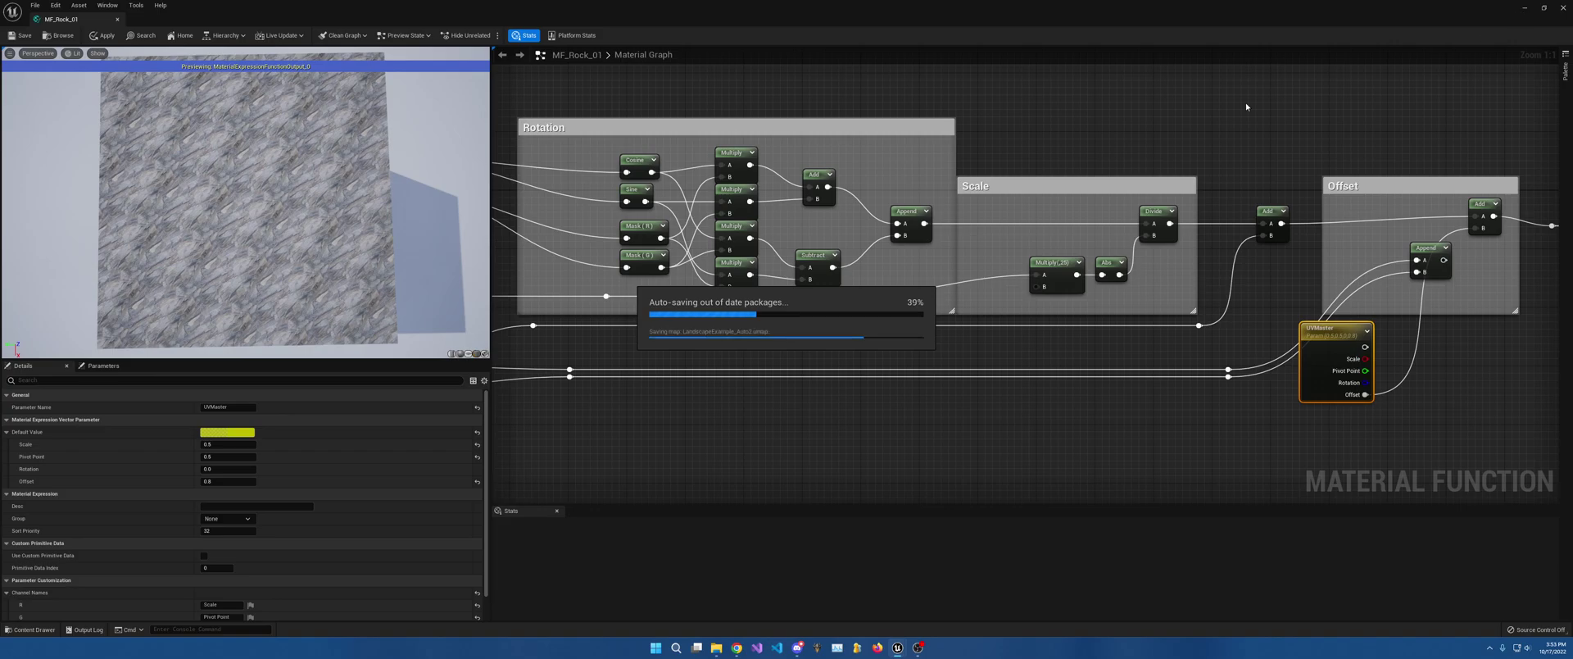
click(1524, 8)
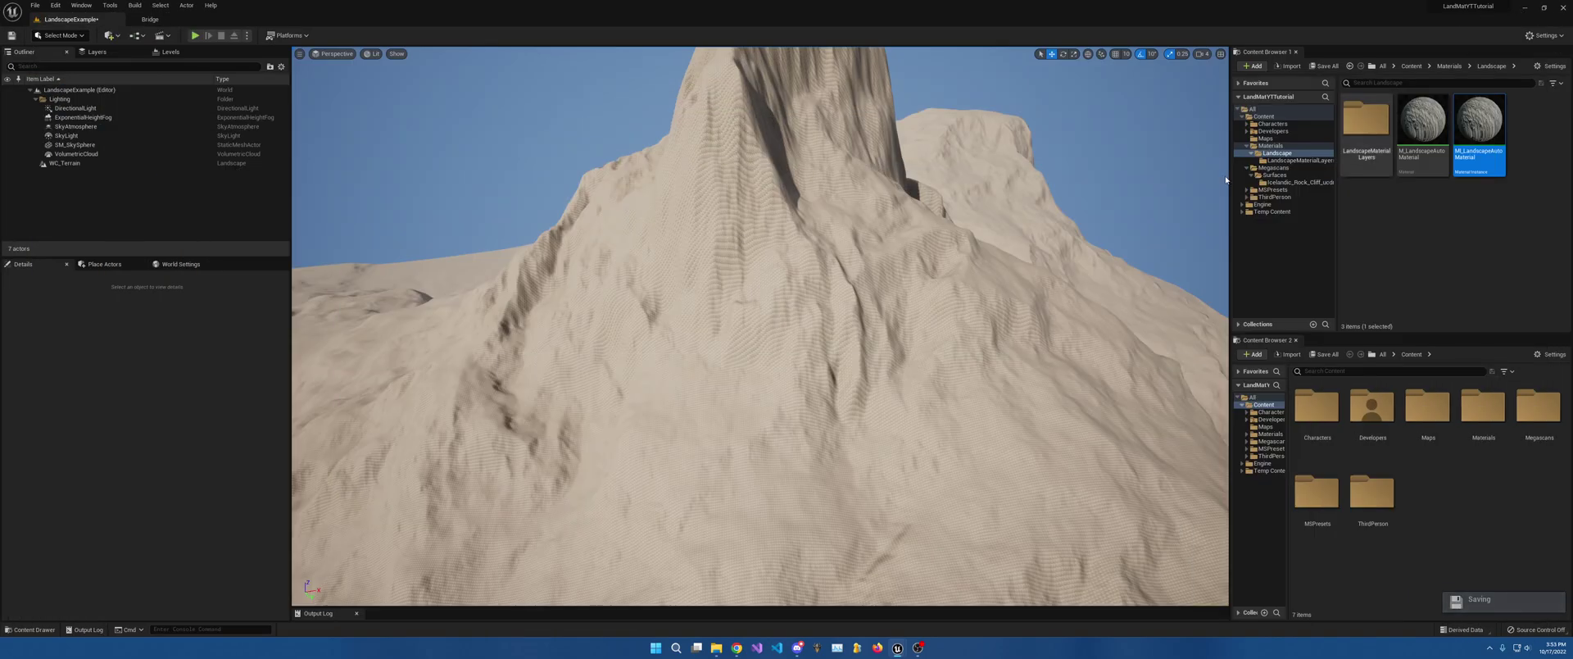
mouse_move(877, 356)
right_down()
mouse_move(877, 426)
mouse_move(844, 361)
mouse_move(877, 356)
right_up()
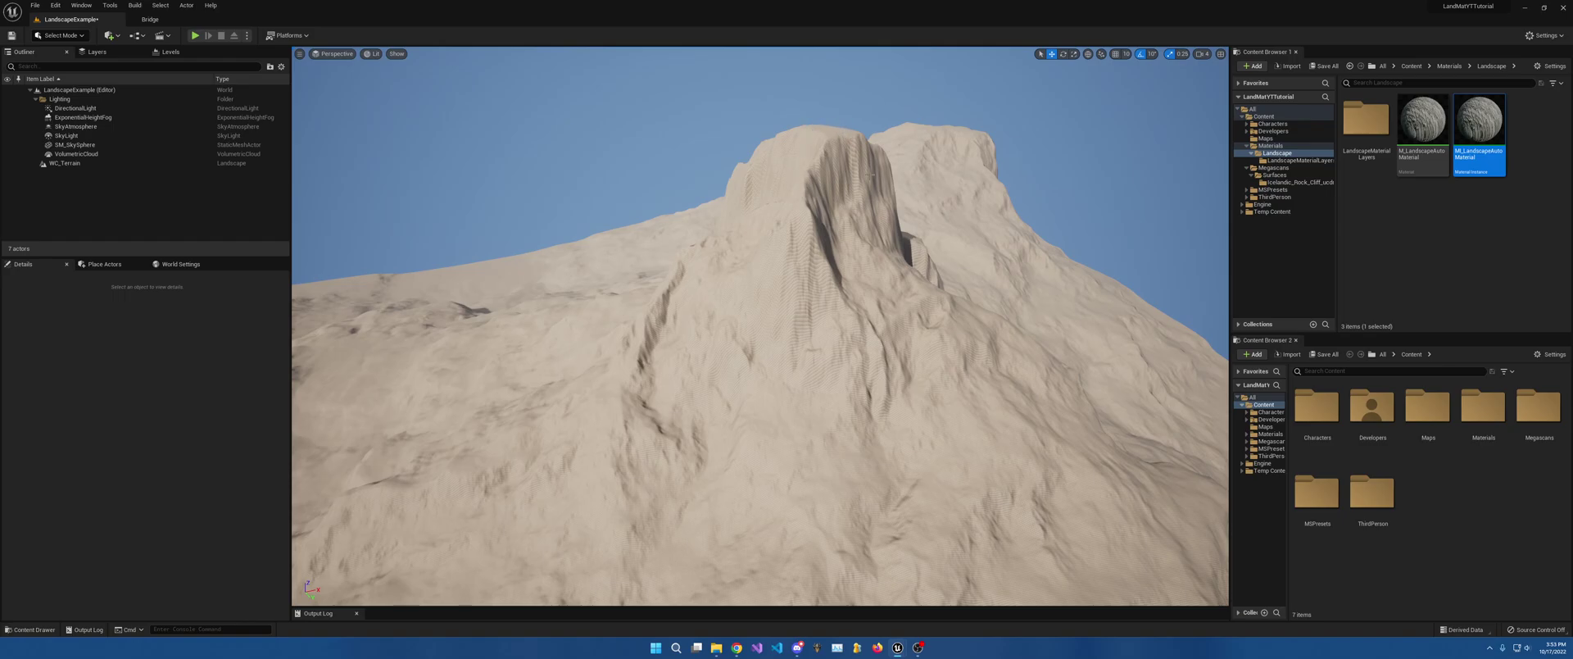
mouse_move(932, 233)
right_down()
mouse_move(877, 270)
mouse_move(932, 233)
right_up()
key(s)
mouse_move(779, 358)
right_down()
mouse_move(762, 352)
mouse_move(799, 368)
mouse_move(779, 358)
right_up()
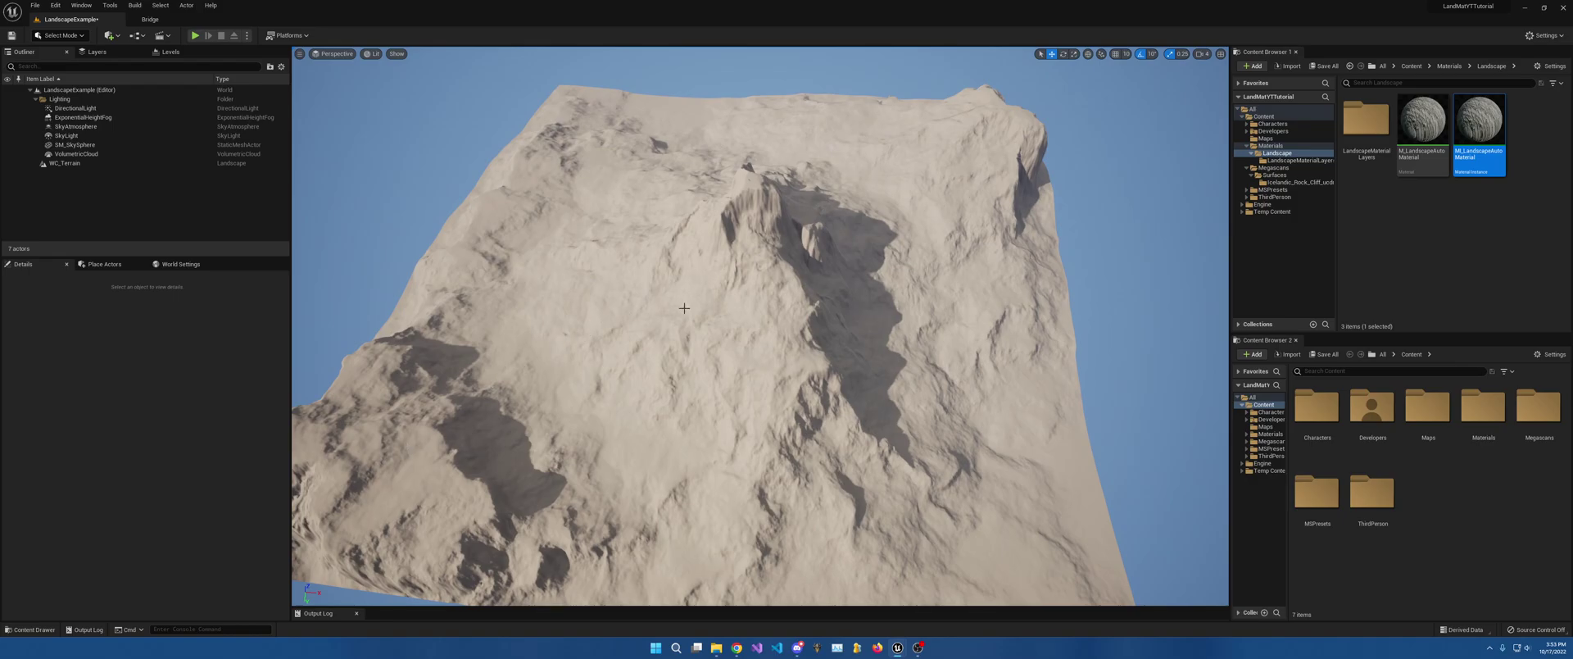
right_drag(684, 308, 772, 234)
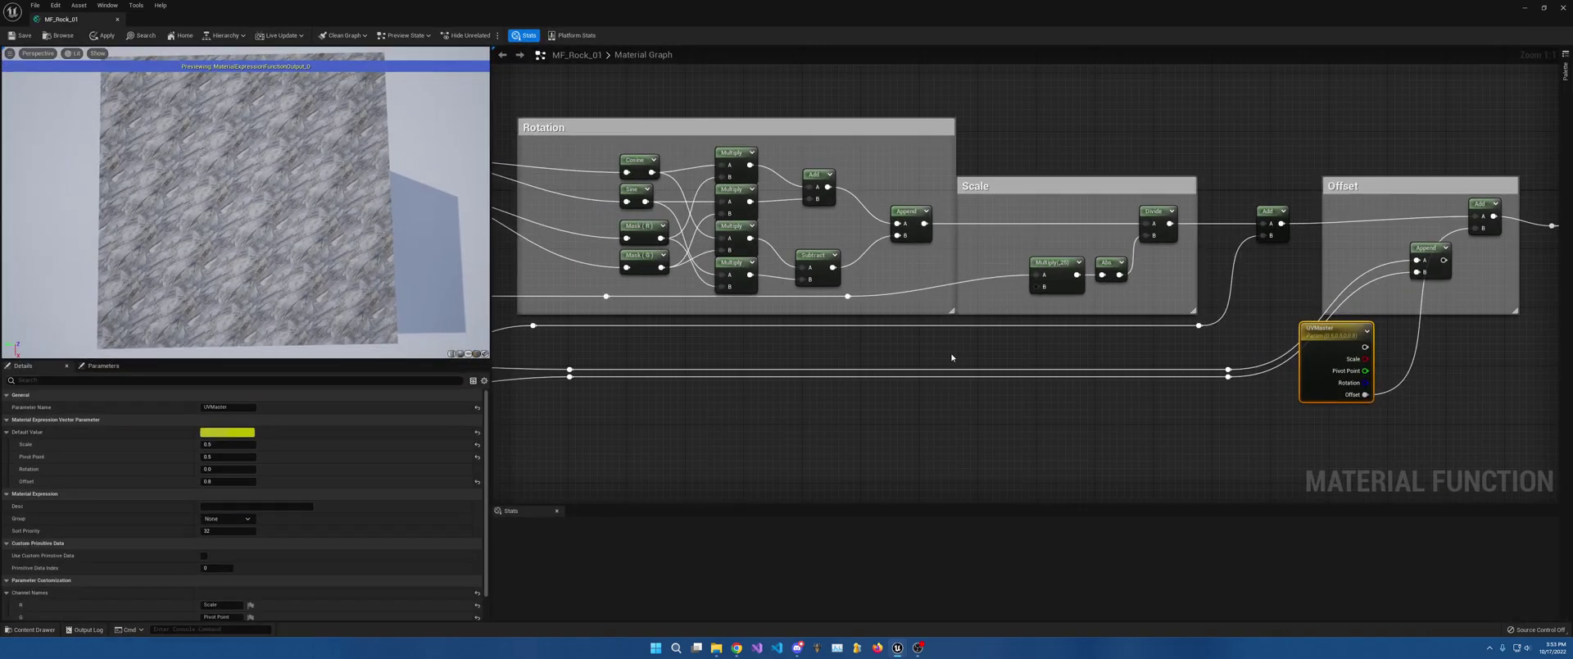
Step: Back in the MF_Rock_01 graph, set the UVRotation parameter's default value to 0
right_drag(846, 348, 1128, 350)
right_drag(655, 145, 710, 187)
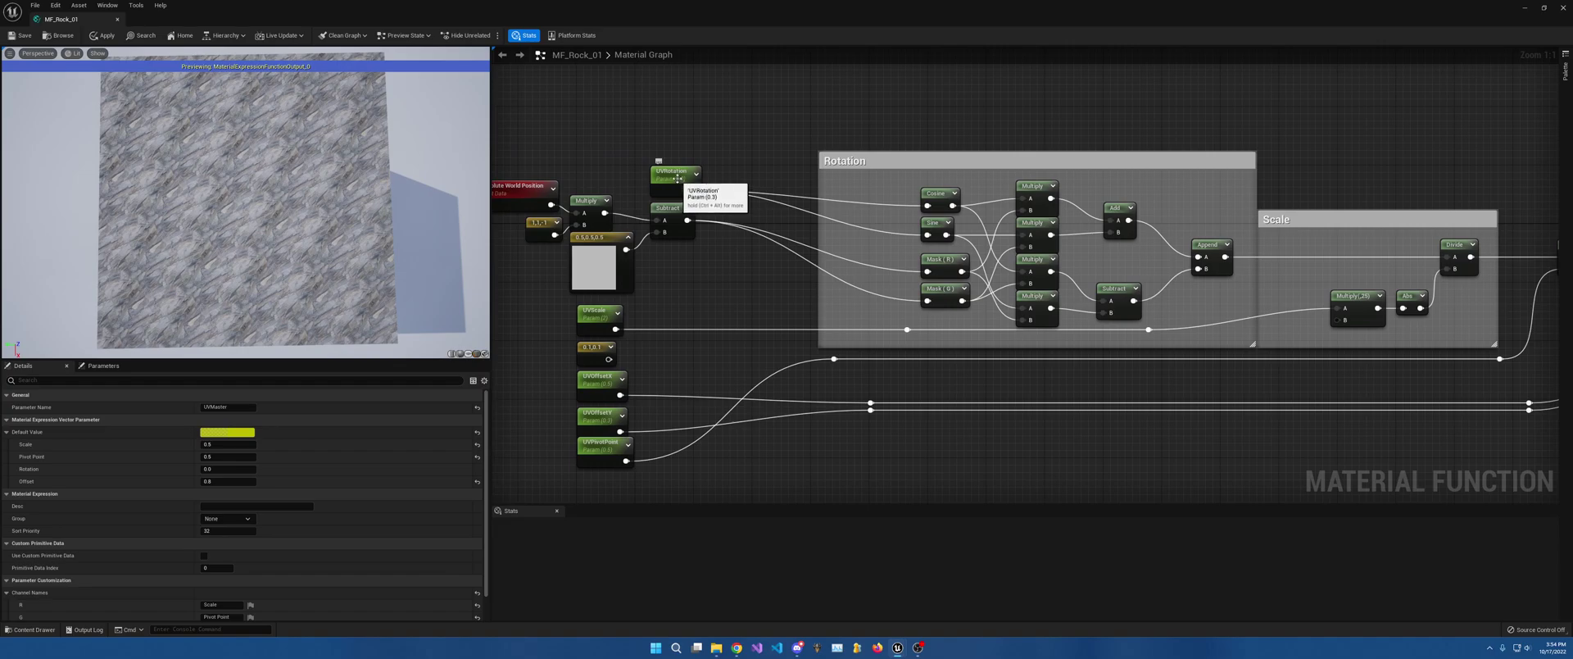
click(680, 182)
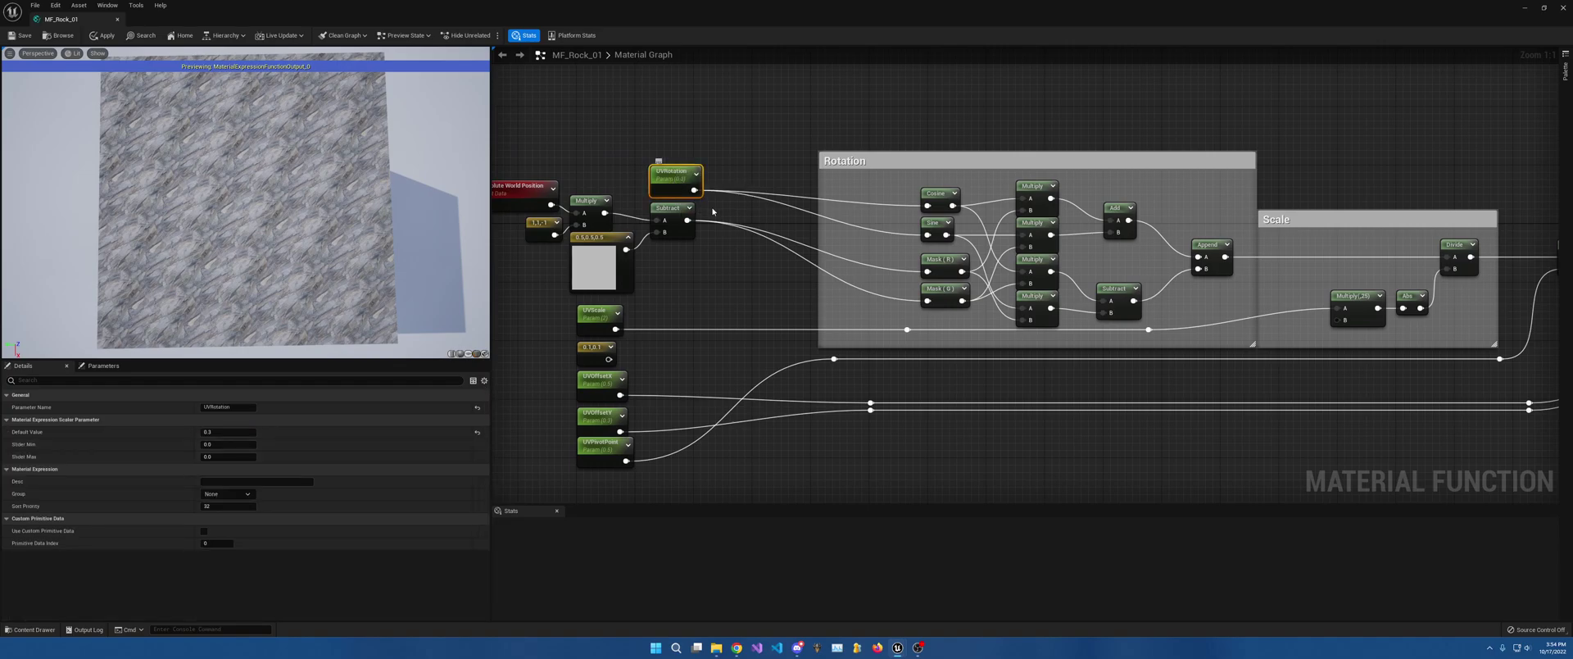
click(218, 431)
key(Return)
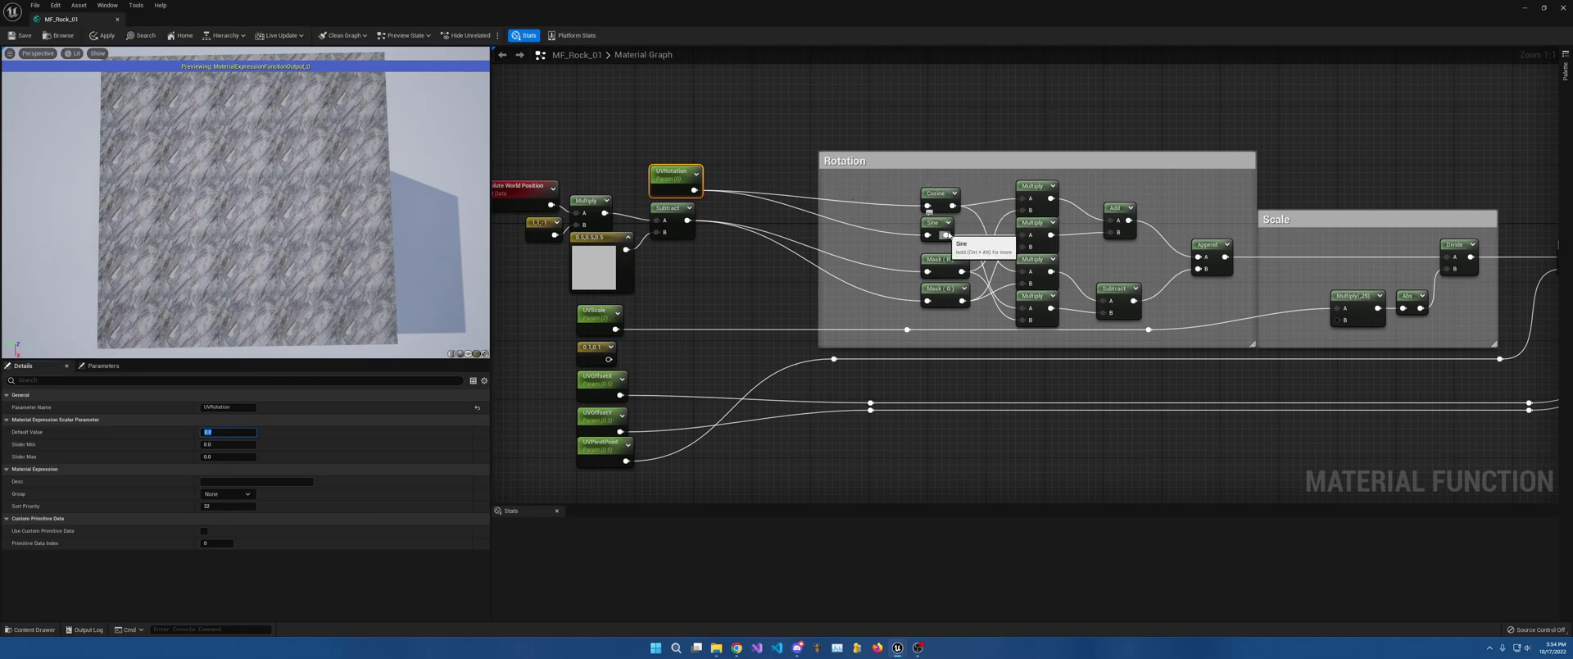
Step: Examine how UVRotation and the Subtract node feed the Rotation block, and check the rock texture on the tilted preview plane
right_drag(979, 203, 953, 209)
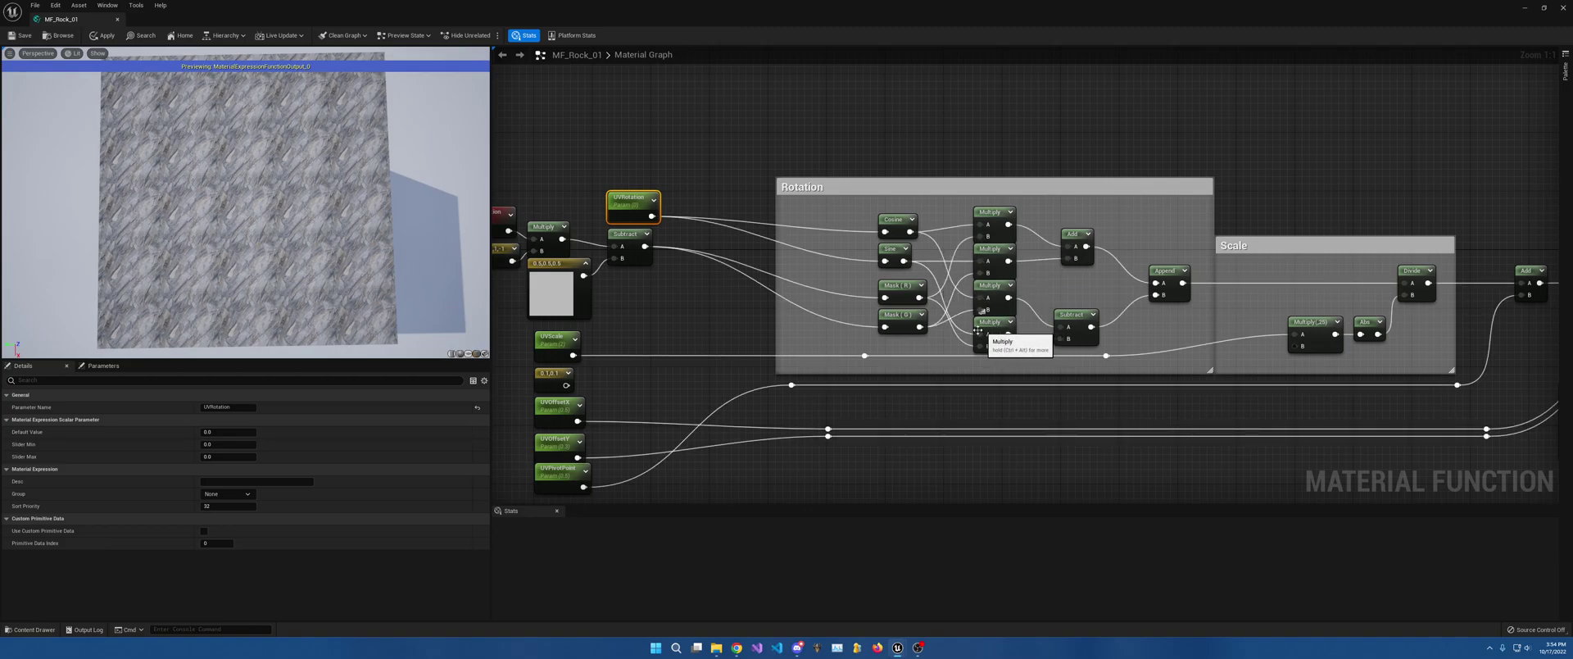
right_drag(774, 318, 827, 321)
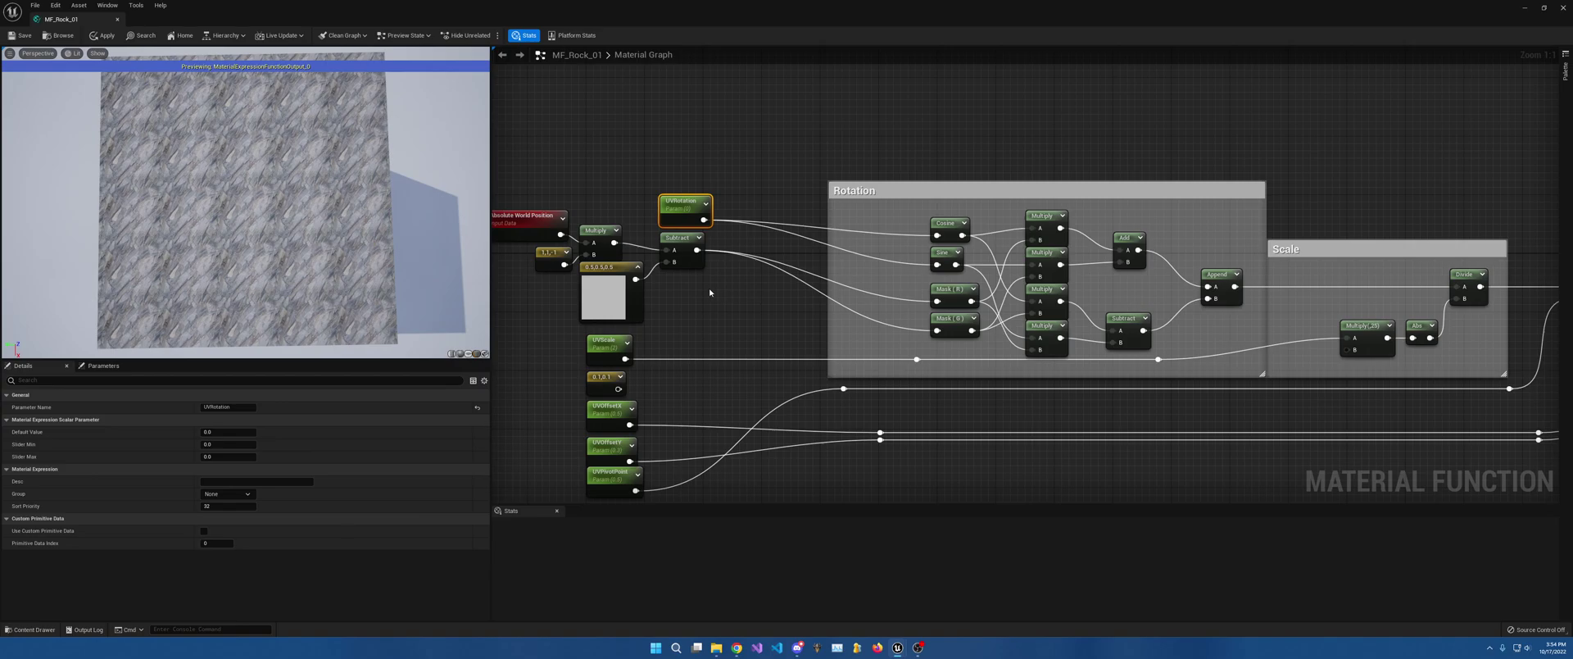
right_drag(689, 282, 760, 282)
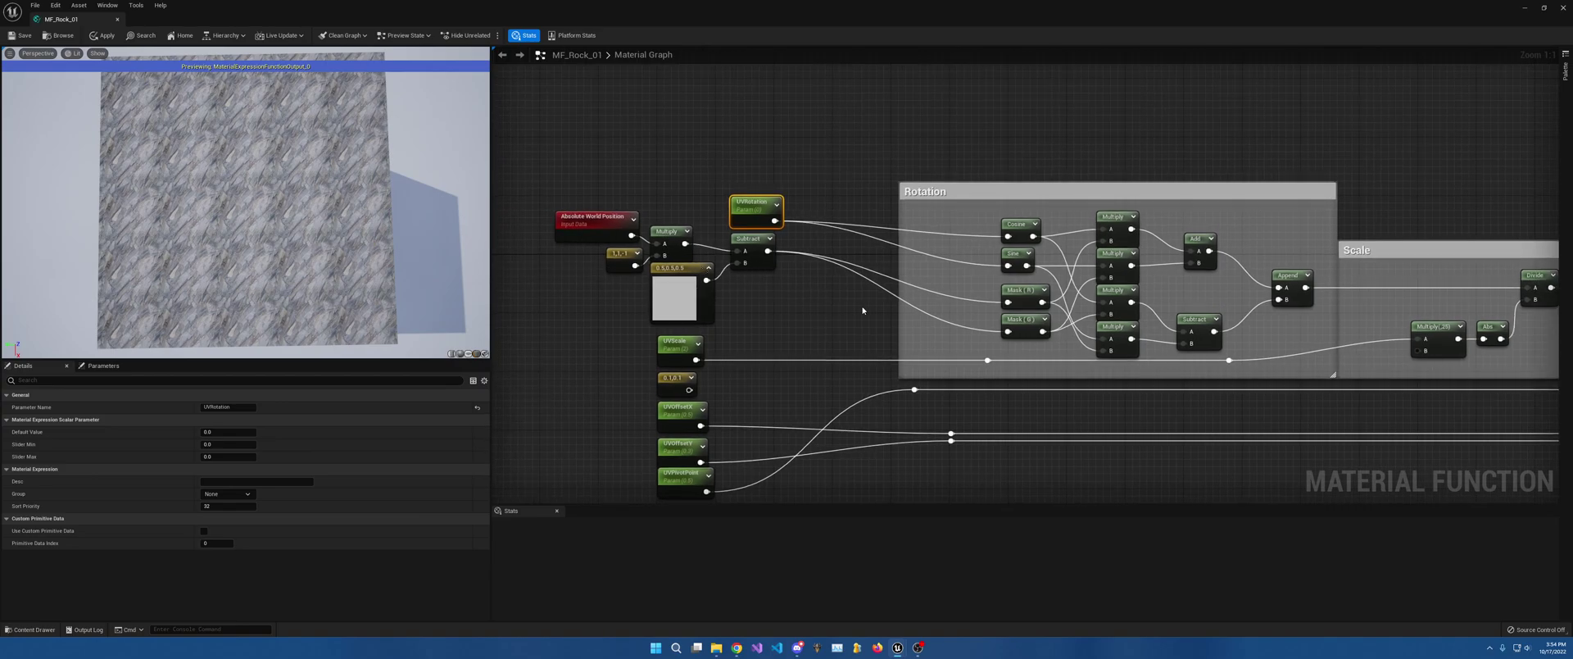
right_drag(876, 309, 805, 307)
drag(442, 287, 442, 250)
drag(249, 314, 249, 123)
drag(348, 196, 347, 327)
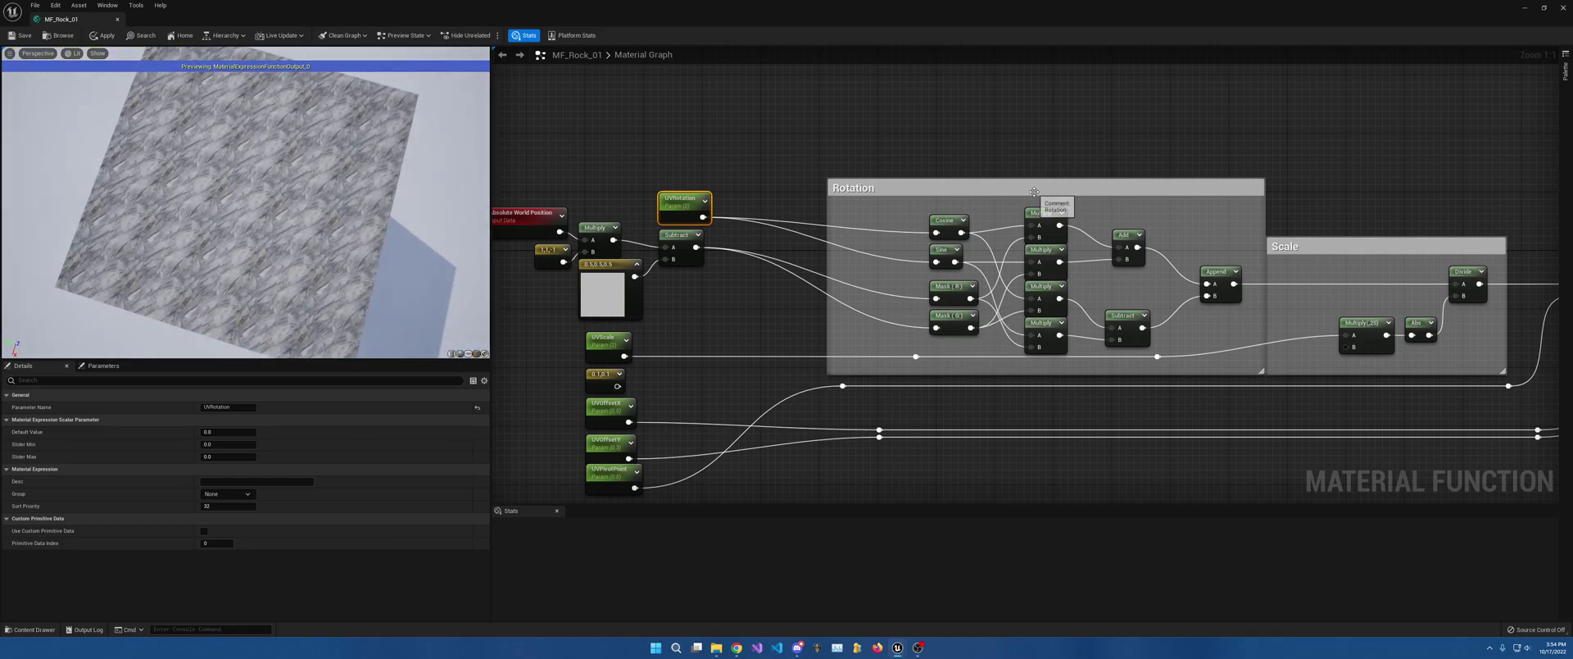
Step: Trace the Rotation block's Multiply outputs through the Add and Subtract nodes into the Append node
right_drag(996, 295, 922, 306)
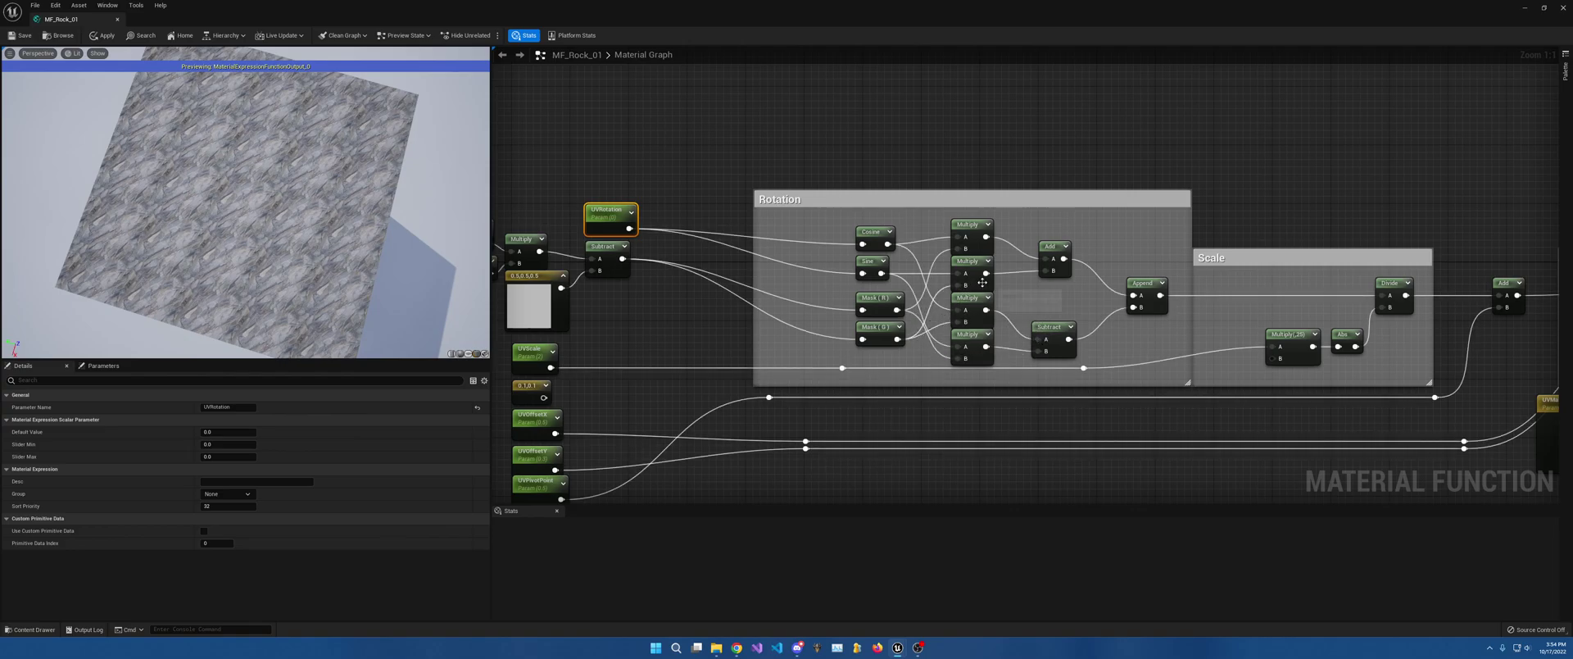
right_drag(981, 284, 903, 290)
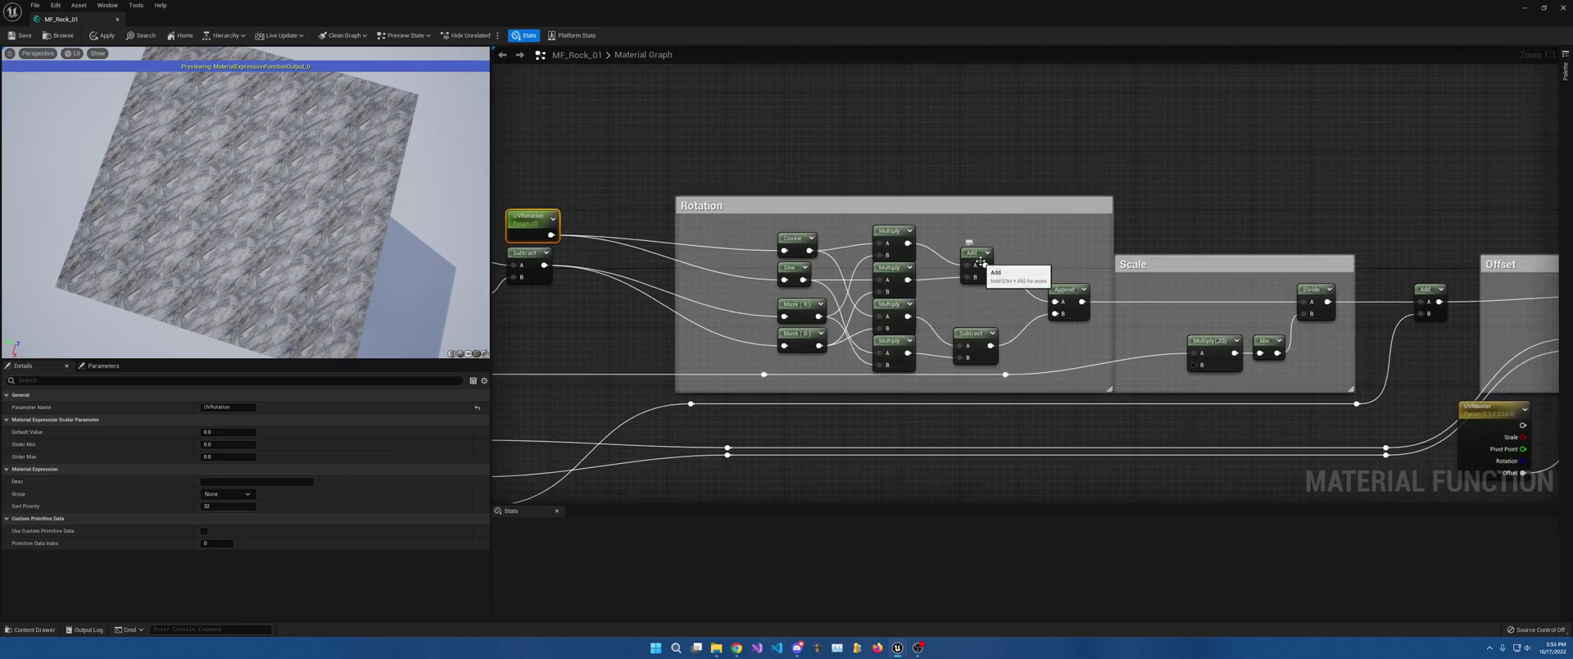
right_drag(981, 262, 953, 218)
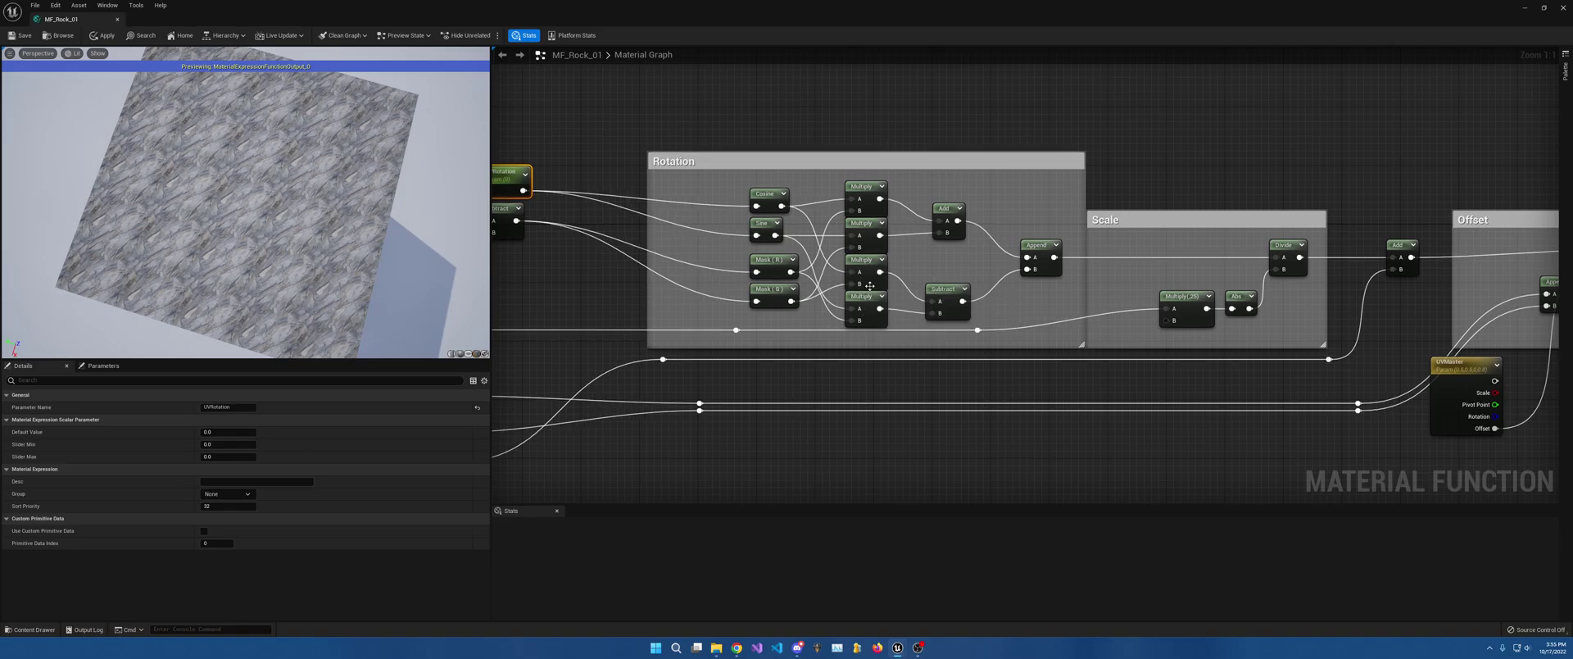
right_drag(1027, 242, 910, 247)
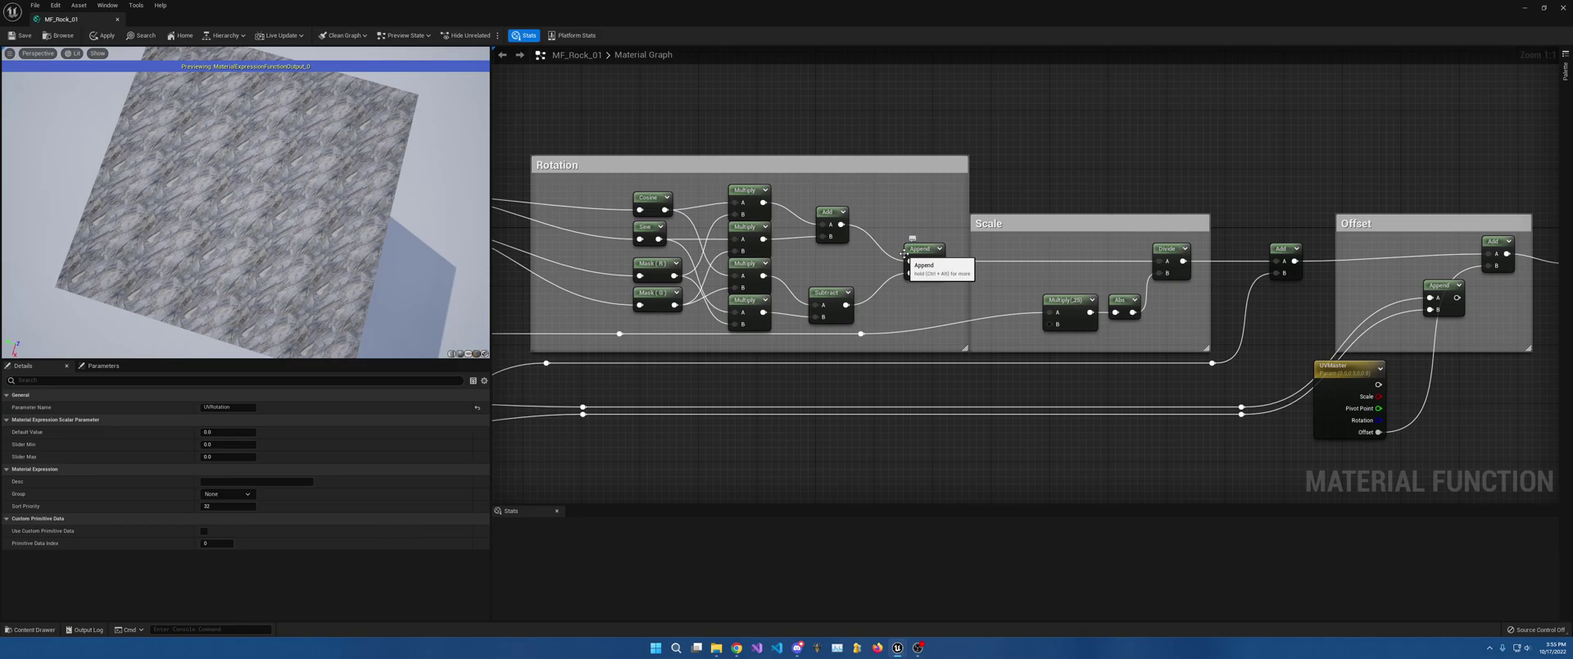
right_drag(892, 271, 1135, 248)
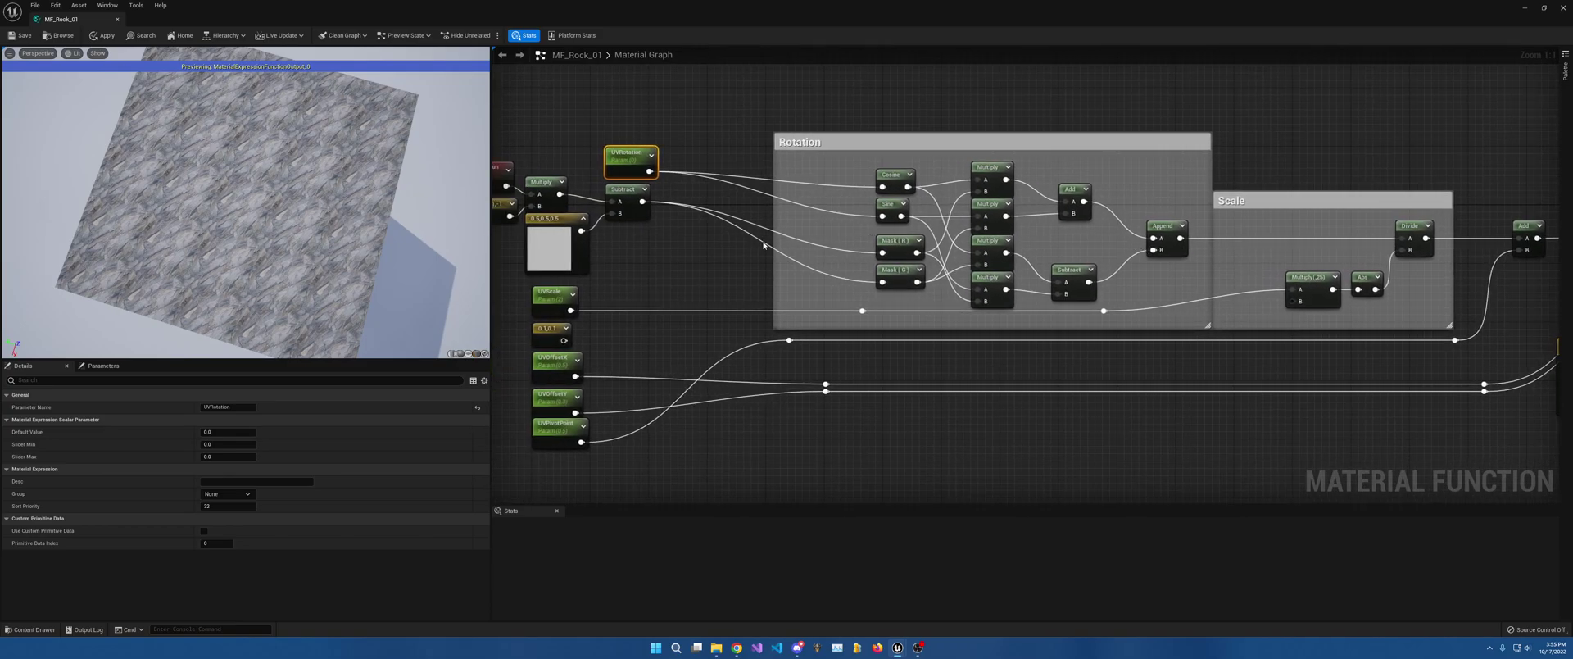
Step: Inspect the Mask (R) node's channel settings and follow the graph through the Scale block's Multiply, Abs and Divide nodes
click(897, 244)
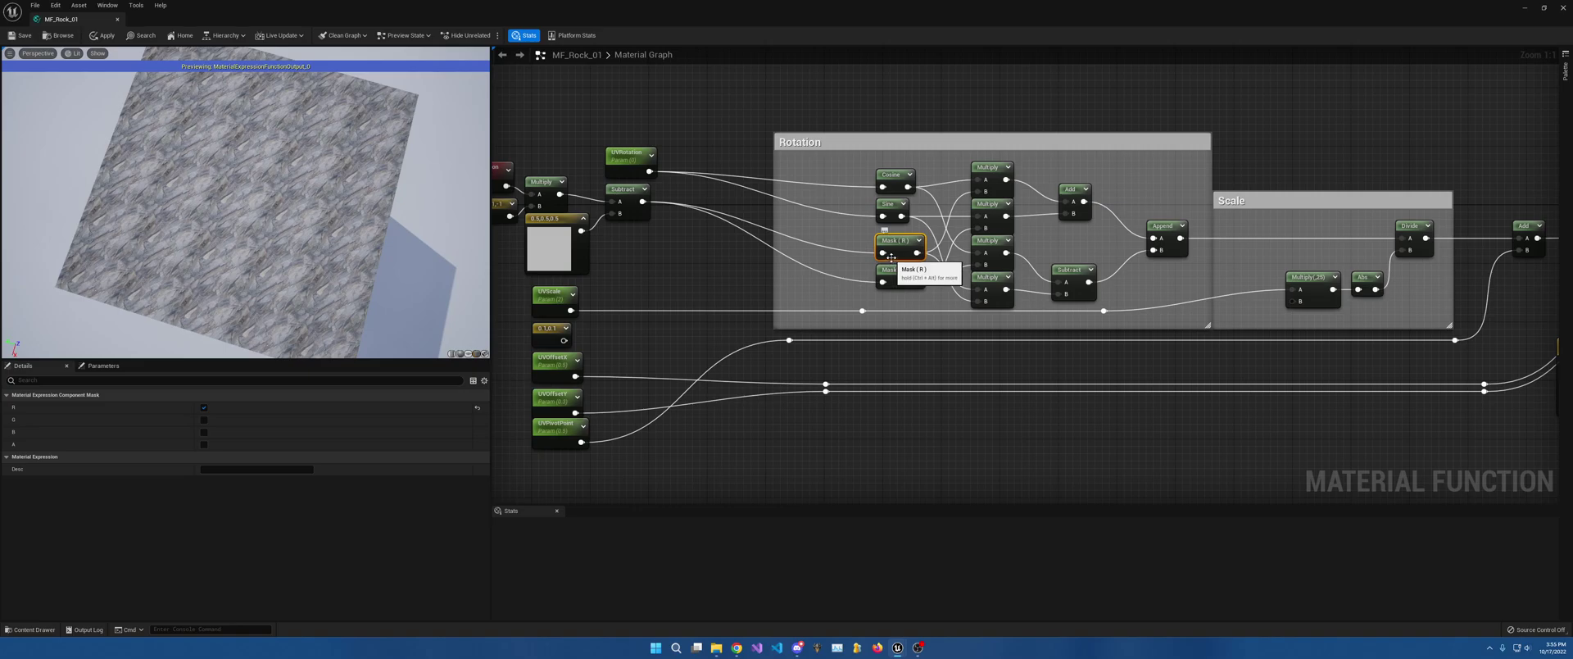
right_drag(890, 257, 770, 256)
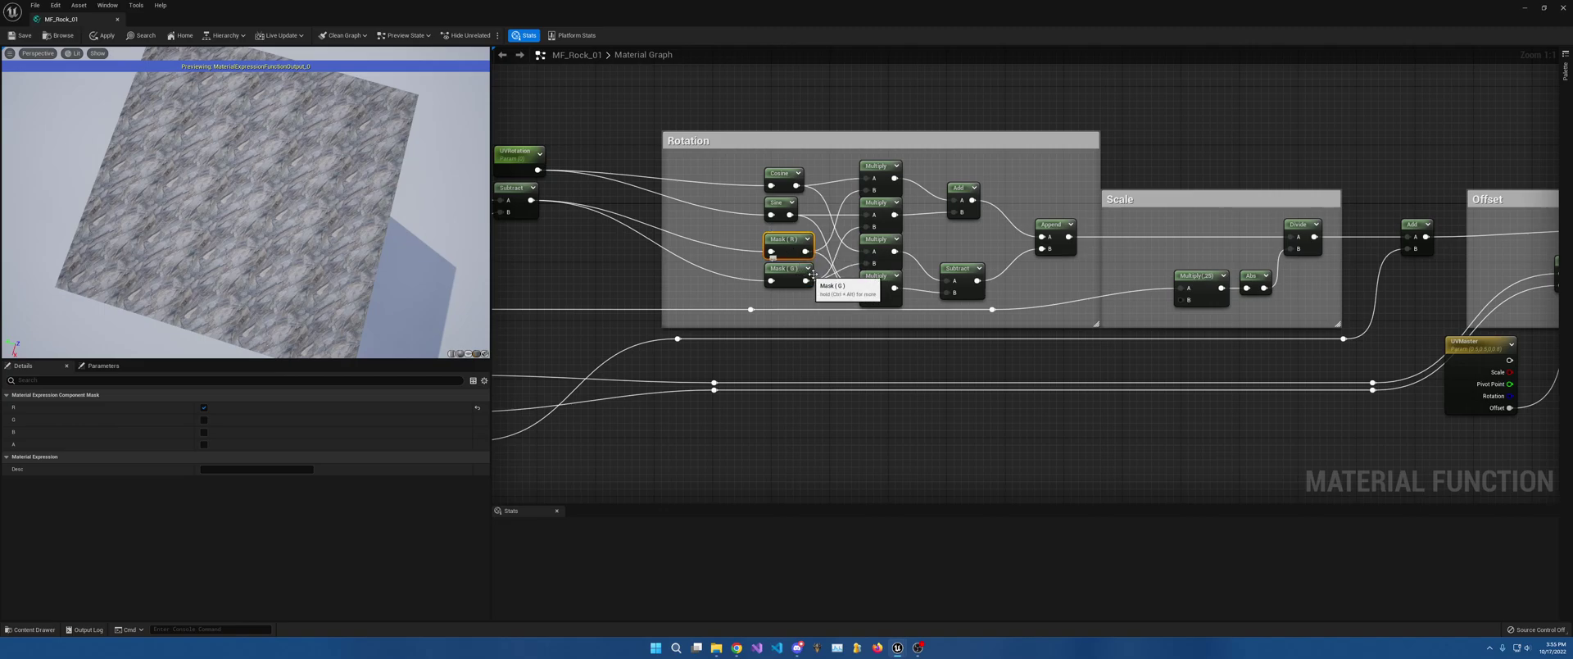
right_drag(1016, 237, 978, 220)
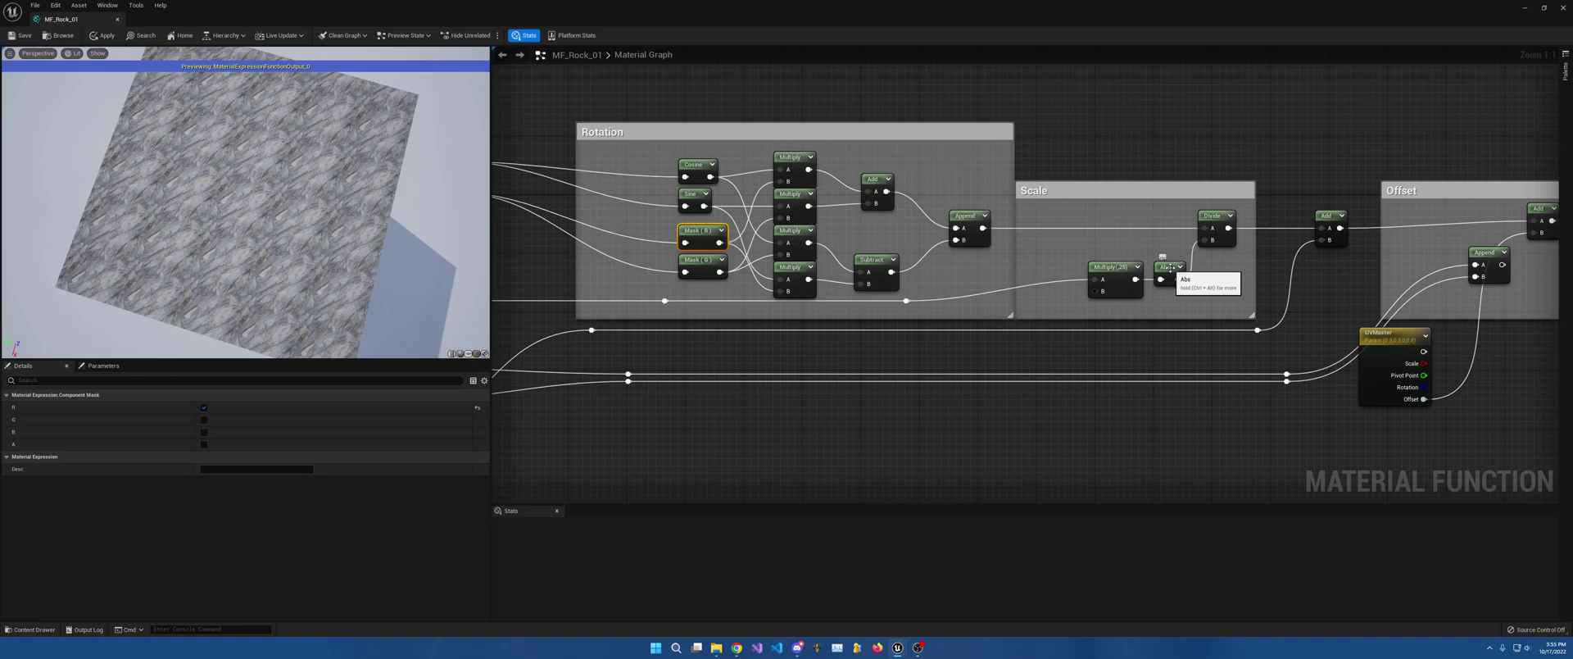
key(ctrl+alt)
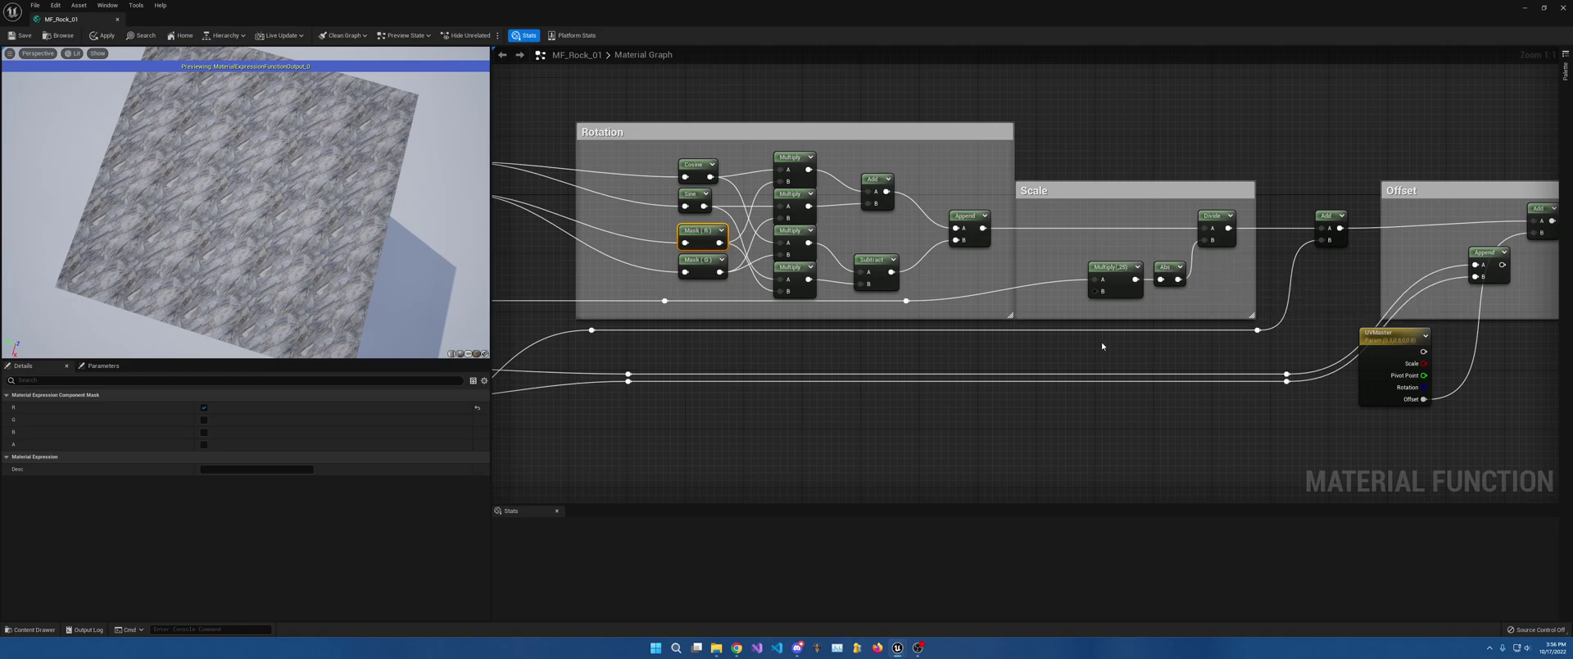
right_drag(1101, 341, 1263, 291)
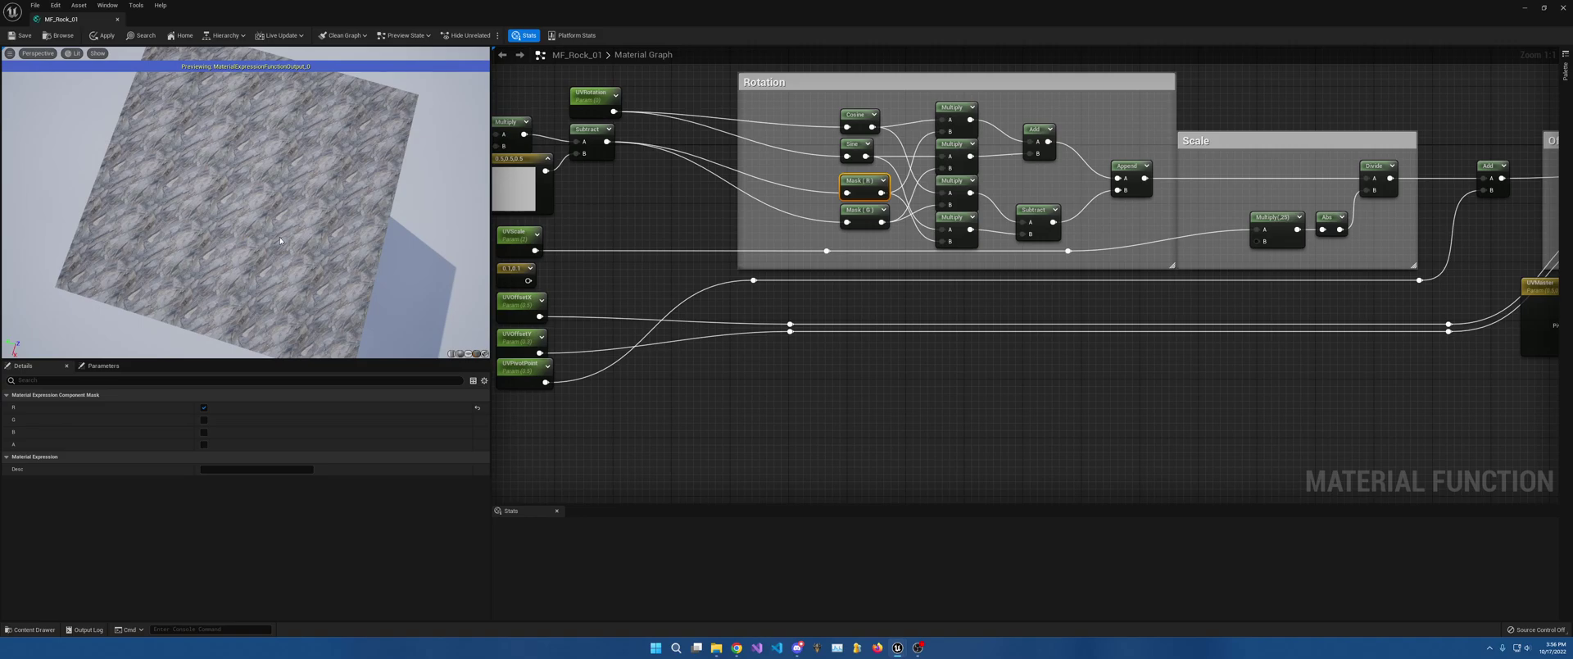
Step: Shift the material function window aside to examine the landscape surface up close, and move the window back over the level view
drag(912, 6, 950, 439)
key(w)
right_drag(760, 326, 700, 295)
right_drag(843, 277, 843, 278)
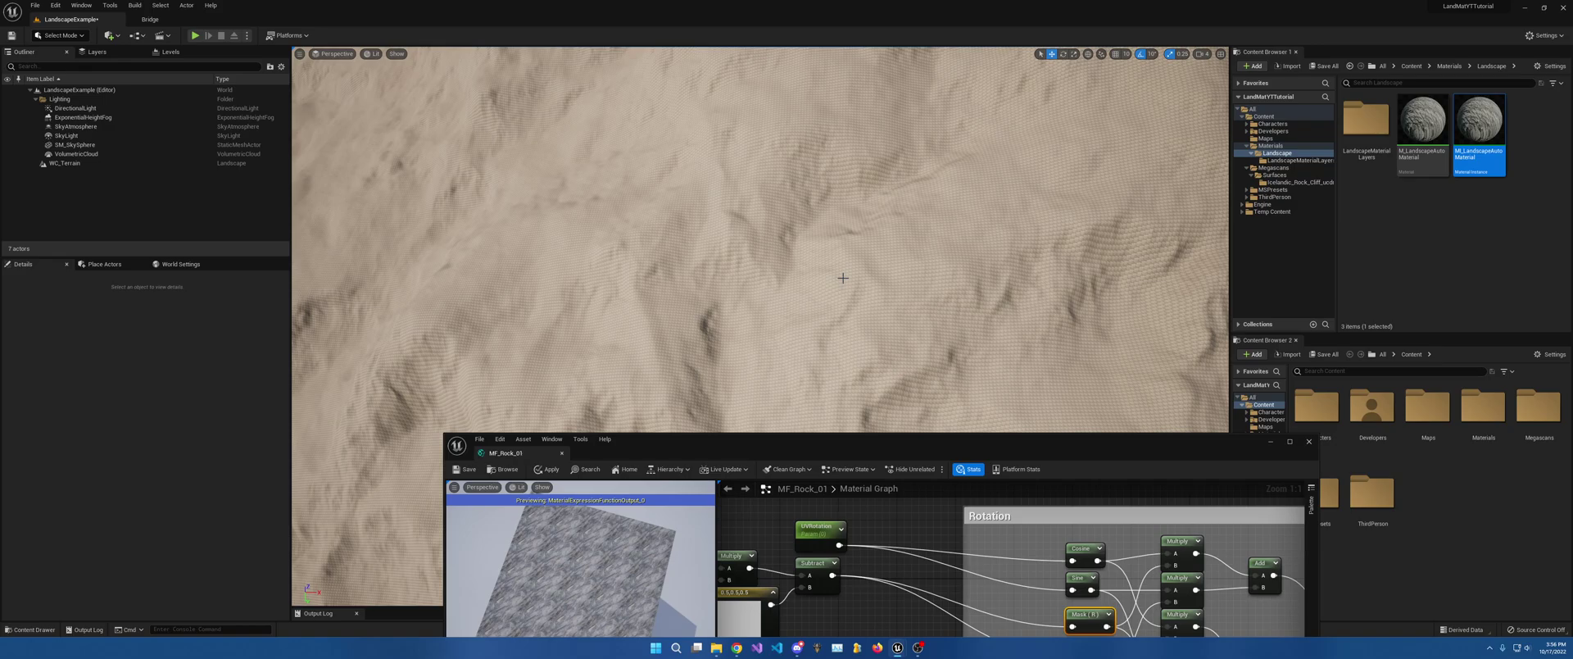
drag(917, 436, 902, 109)
Step: Review the UV graph from the Rotation block across to the Scale block and back to the UV parameter nodes
right_drag(858, 285, 748, 294)
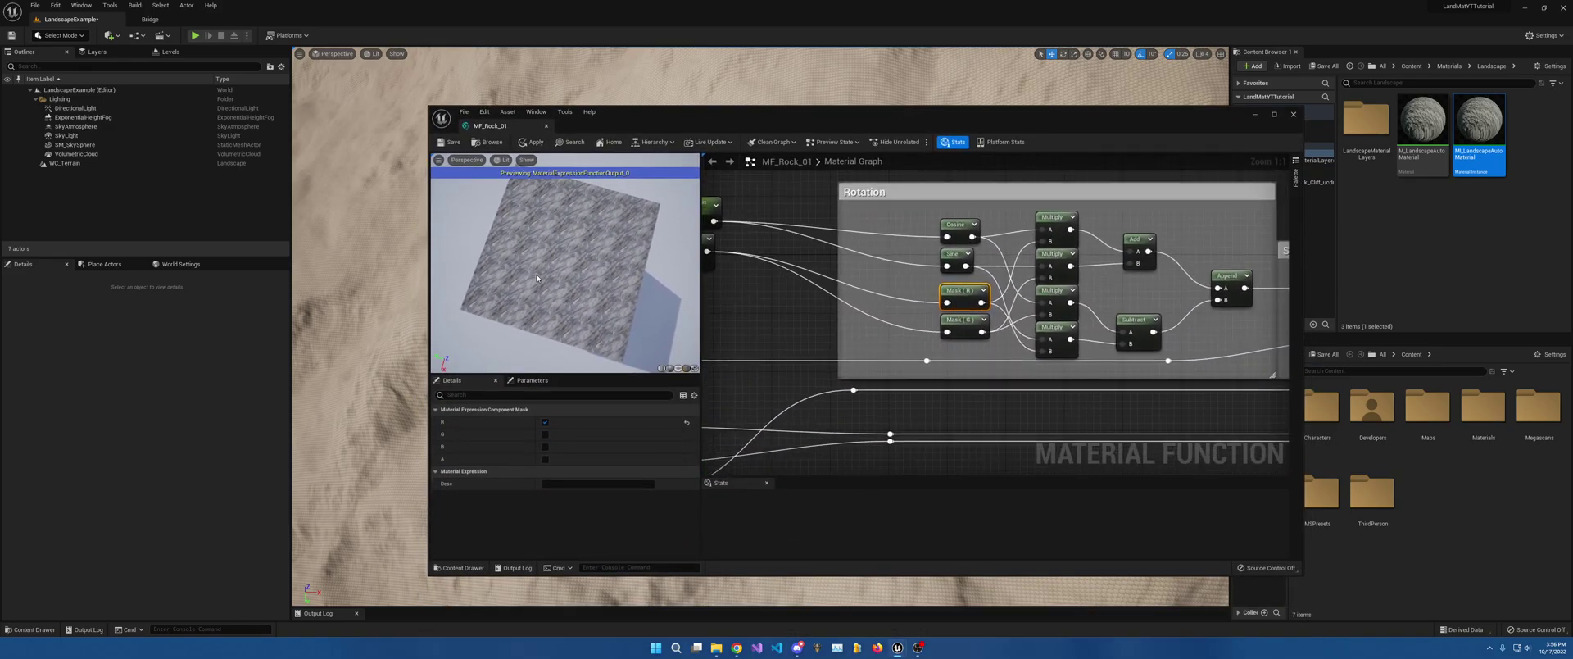
right_drag(911, 270, 674, 221)
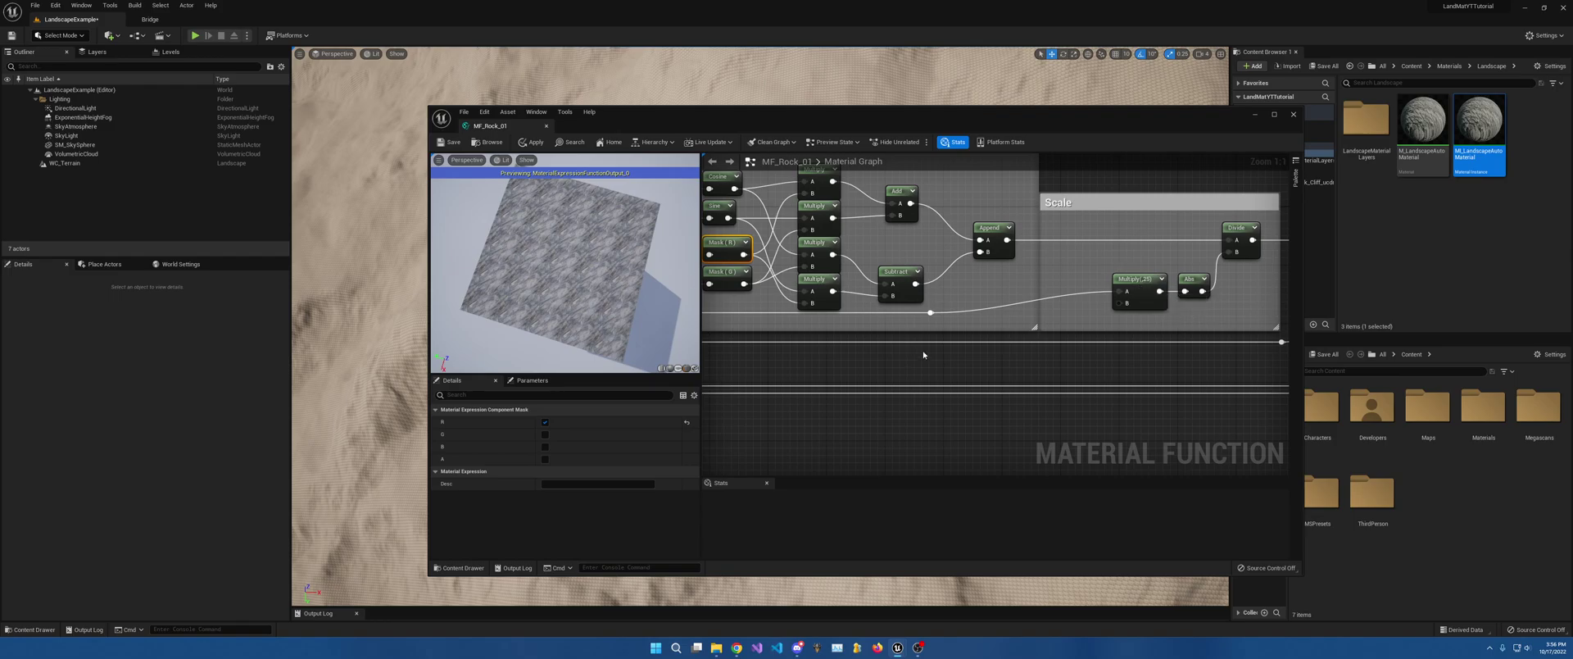
scroll(927, 356, down, 3)
right_drag(928, 356, 1105, 330)
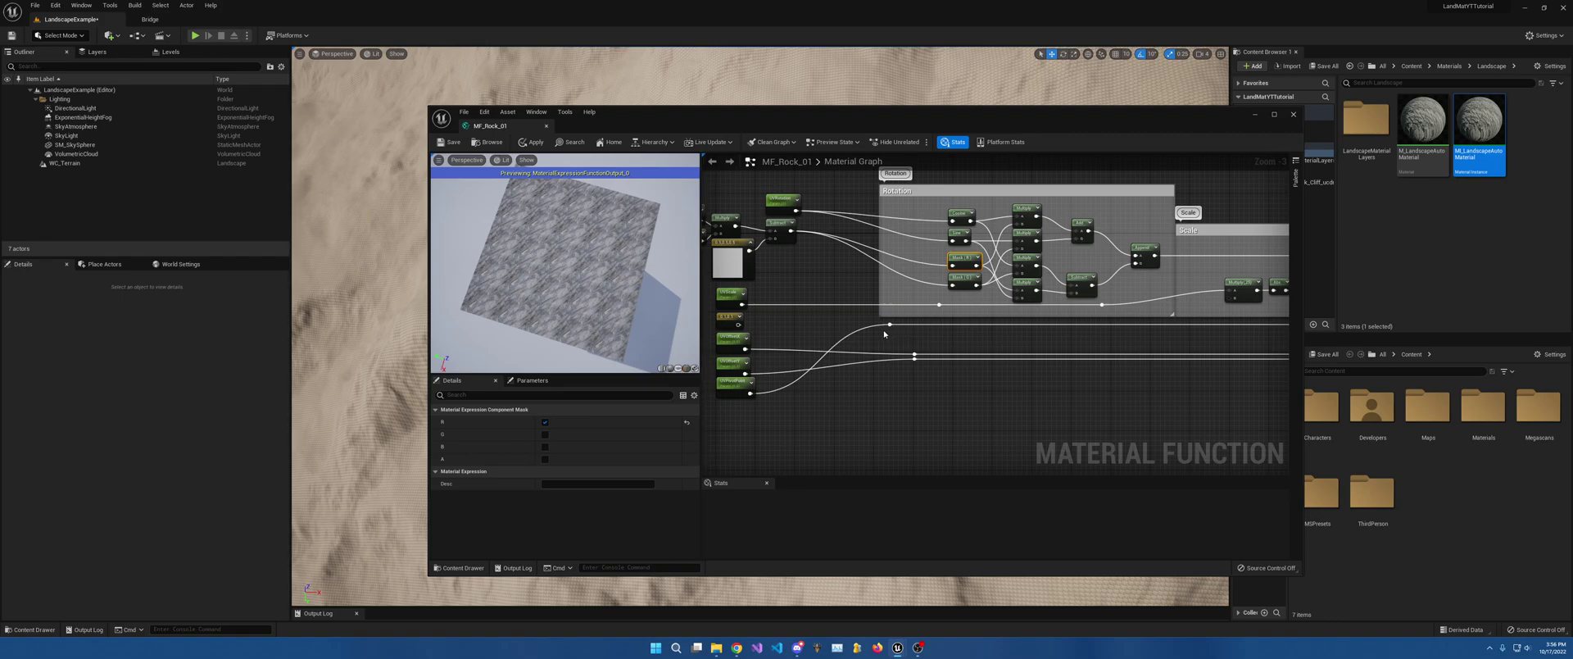
Step: Maximize the material function window and trace the UV parameter connections through the Rotation and Scale blocks to the Offset block
scroll(1076, 295, up, 4)
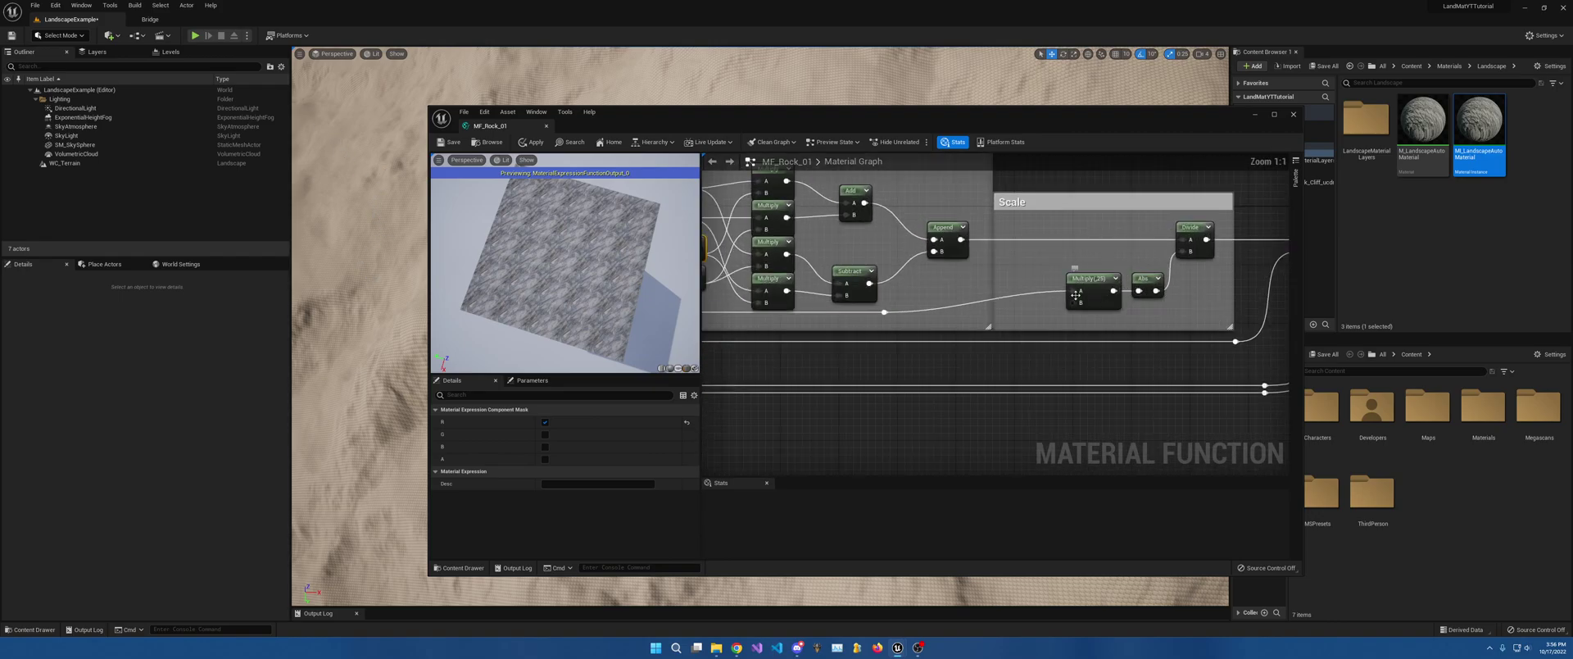
right_drag(1076, 295, 1288, 265)
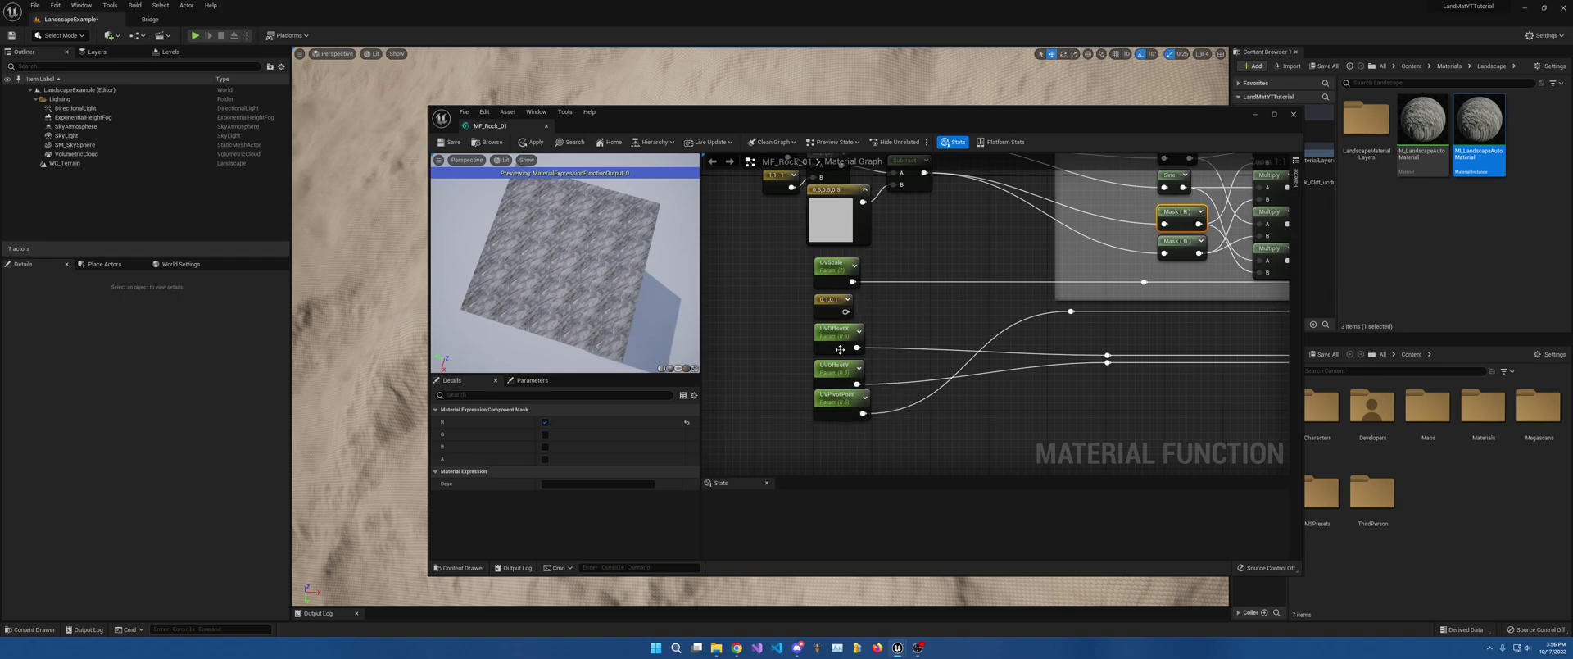
right_drag(938, 329, 703, 331)
right_drag(1021, 342, 955, 313)
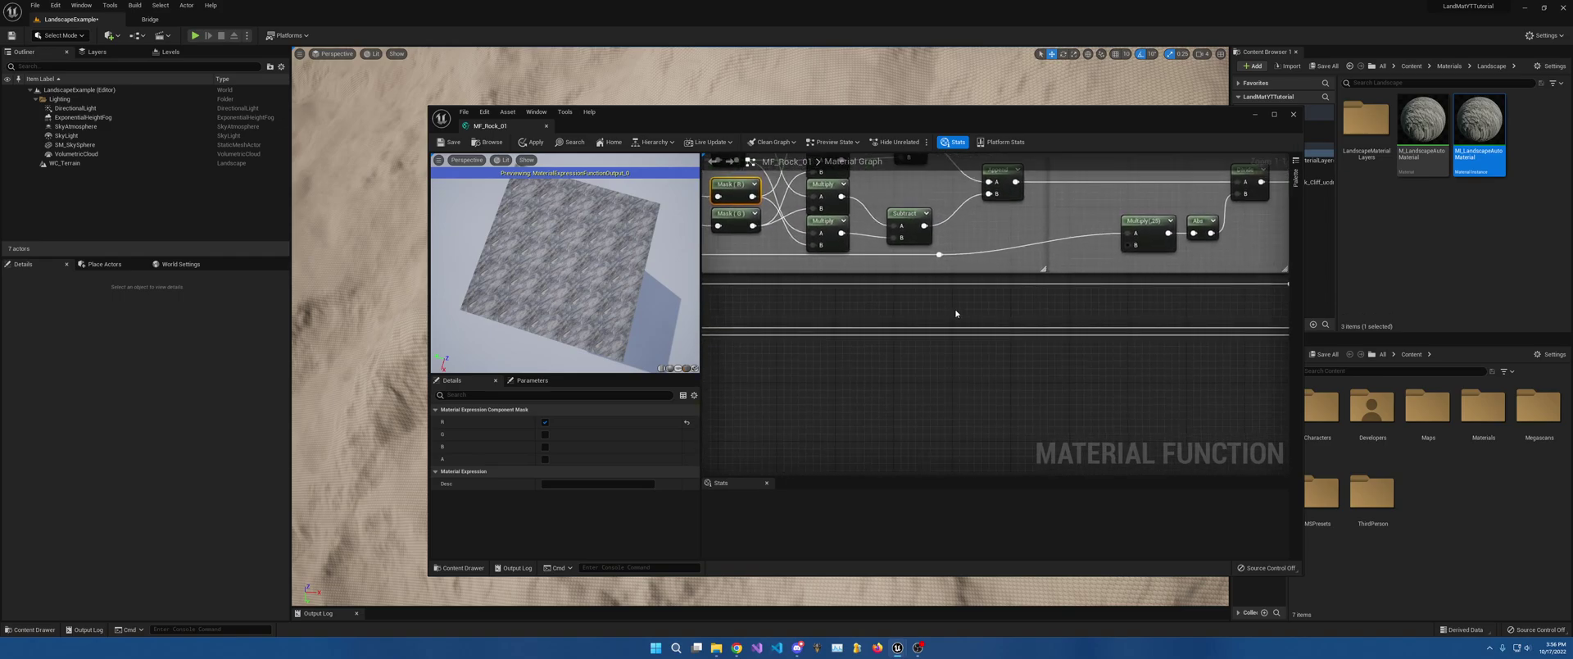
double_click(964, 123)
right_drag(555, 267, 878, 299)
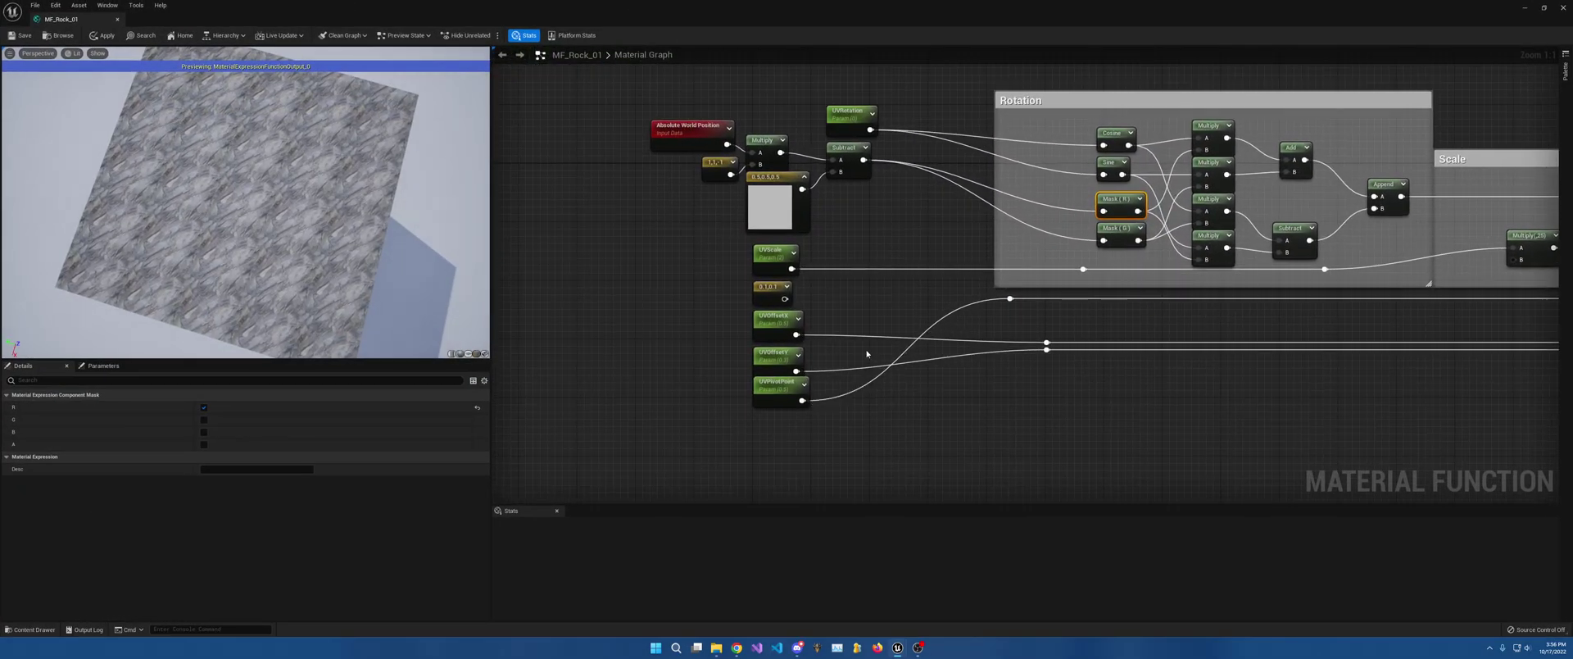
right_drag(866, 353, 347, 312)
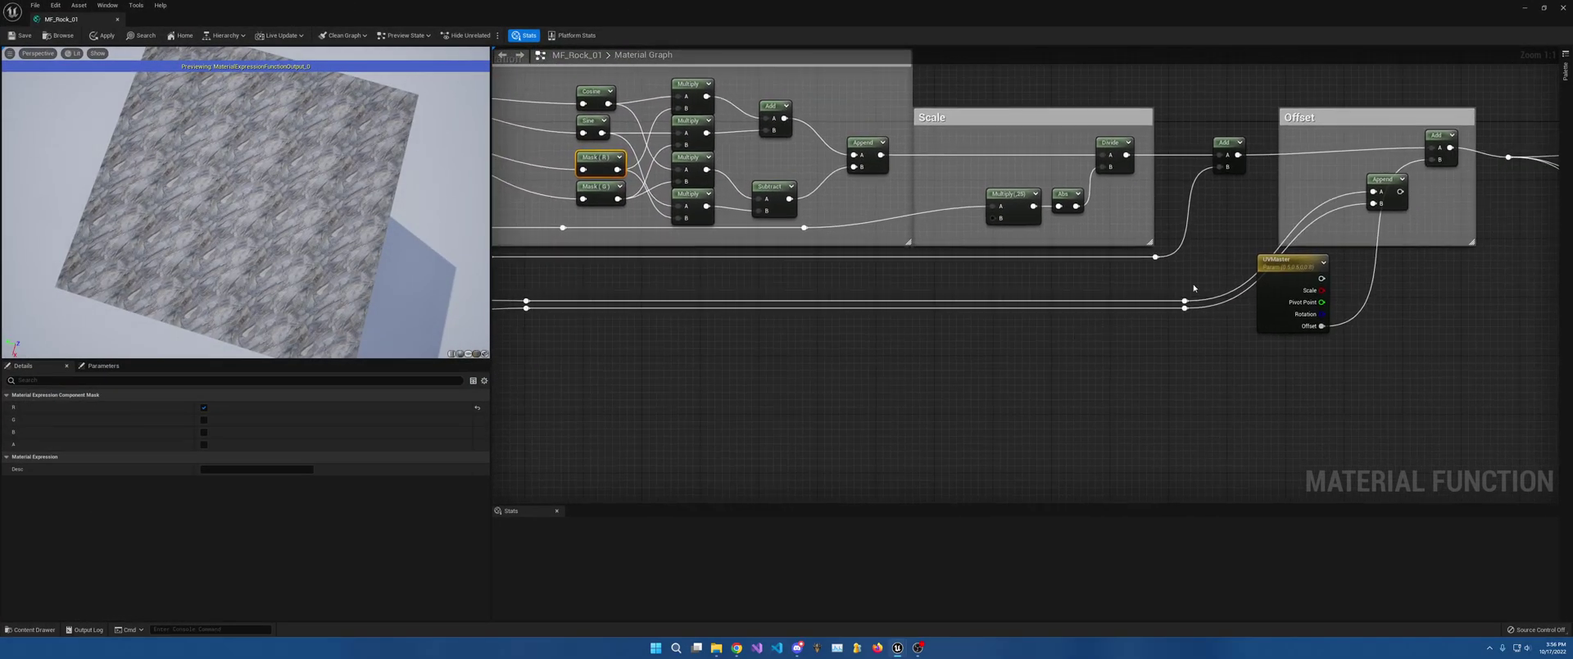
Step: Delete the Offset block's Append node, its two input reroute points and the two UV offset parameters, moving UVMaster back toward the parameter nodes
click(1385, 180)
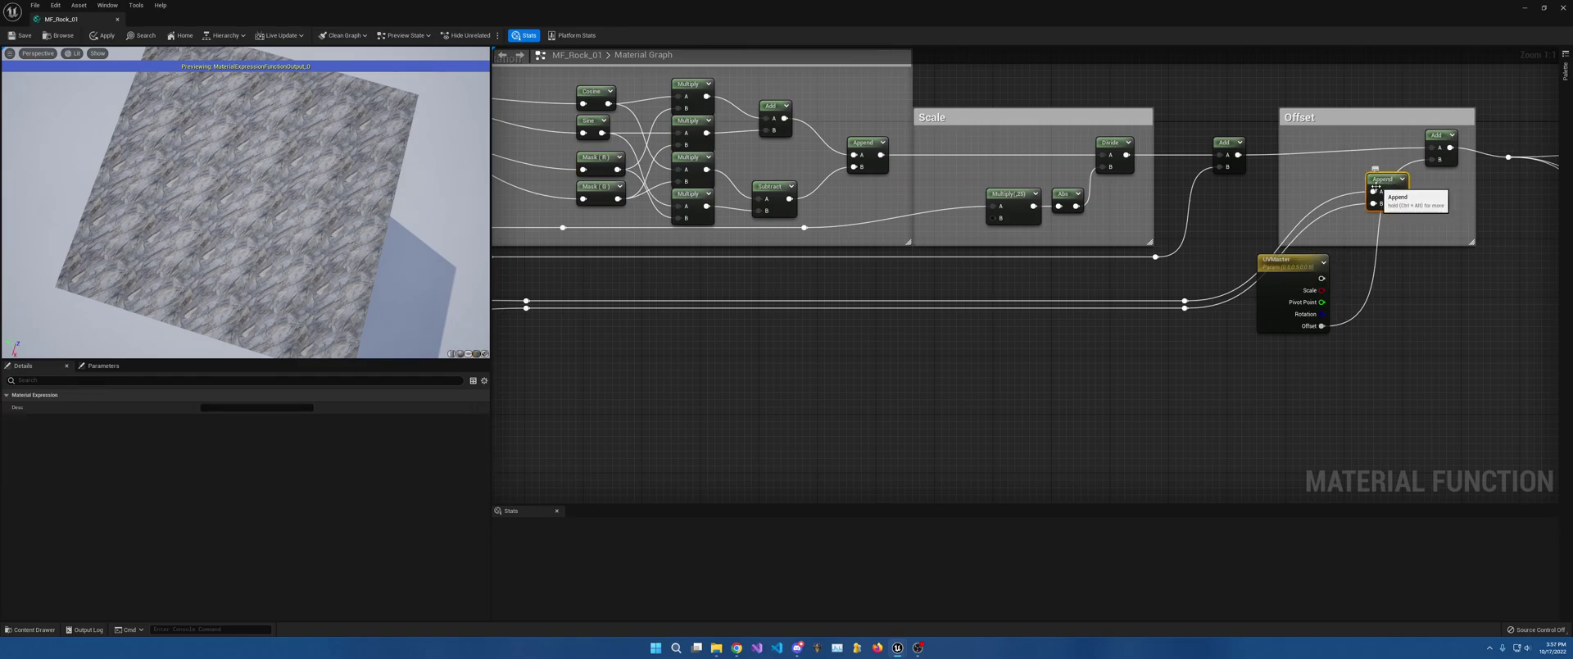
key(Delete)
right_drag(1143, 339, 1320, 339)
drag(1441, 262, 1055, 350)
right_drag(1042, 333, 1377, 357)
drag(1068, 373, 1028, 320)
key(Delete)
drag(727, 311, 759, 346)
key(Delete)
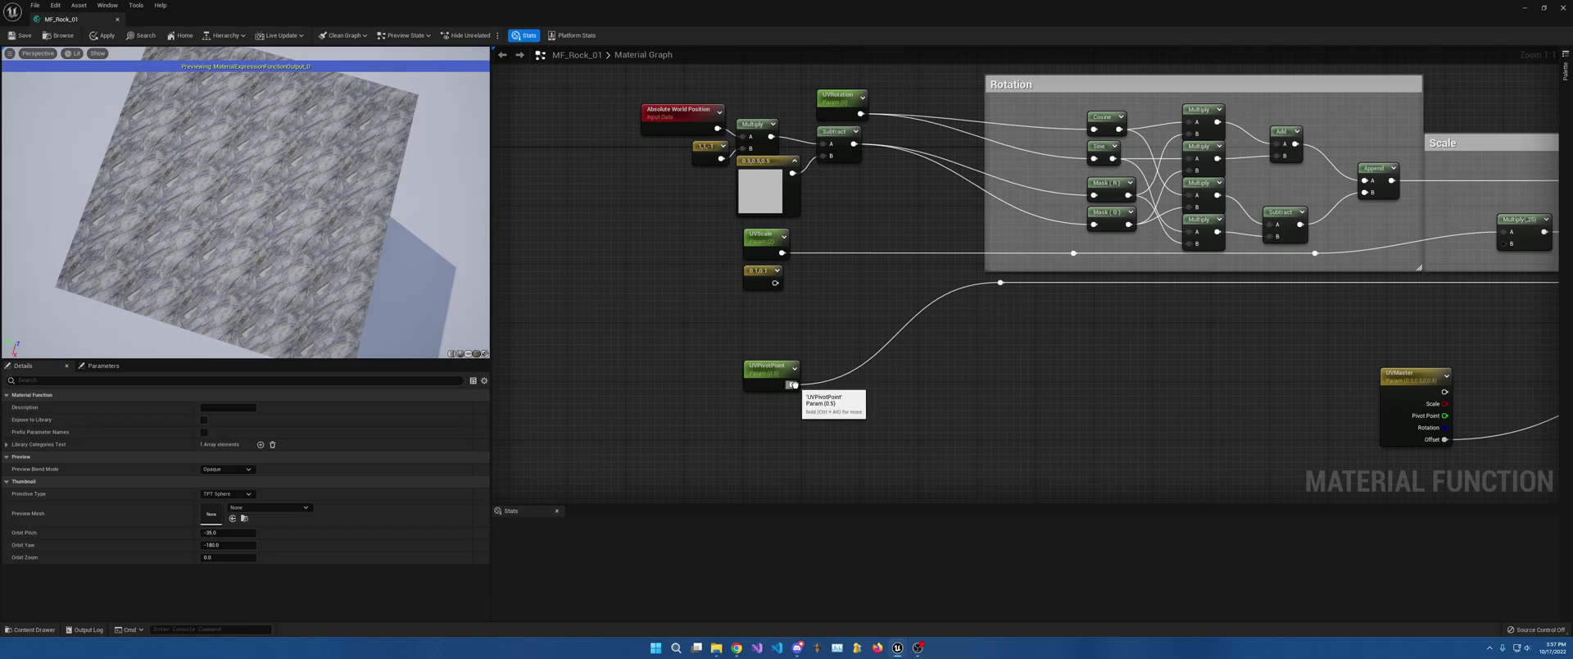
Step: Transfer the UVPivotPoint, UVScale and UVRotation connections to UVMaster's Pivot Point, Scale and Rotation outputs, placing UVMaster beside the old parameters
ctrl+drag(793, 384, 1447, 415)
drag(1405, 372, 841, 289)
ctrl+drag(782, 253, 881, 323)
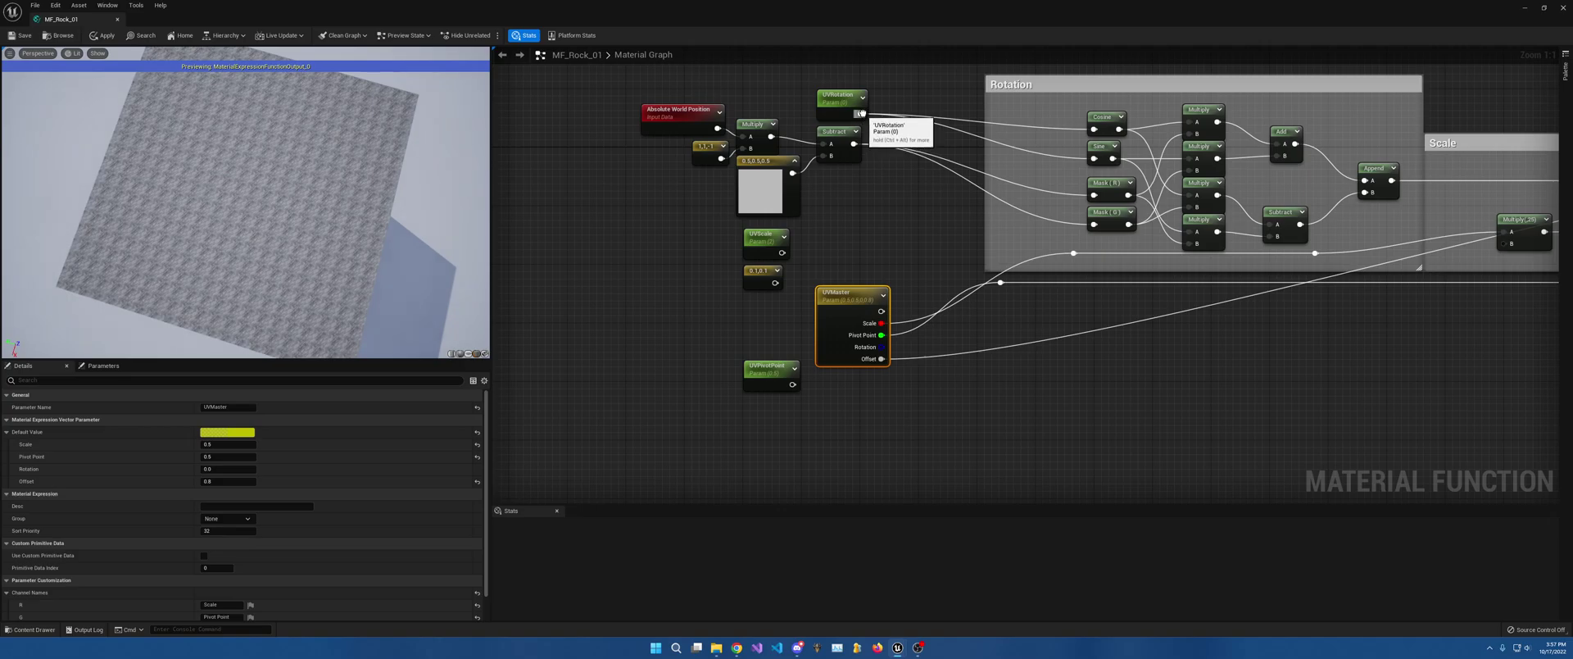
ctrl+drag(860, 113, 880, 349)
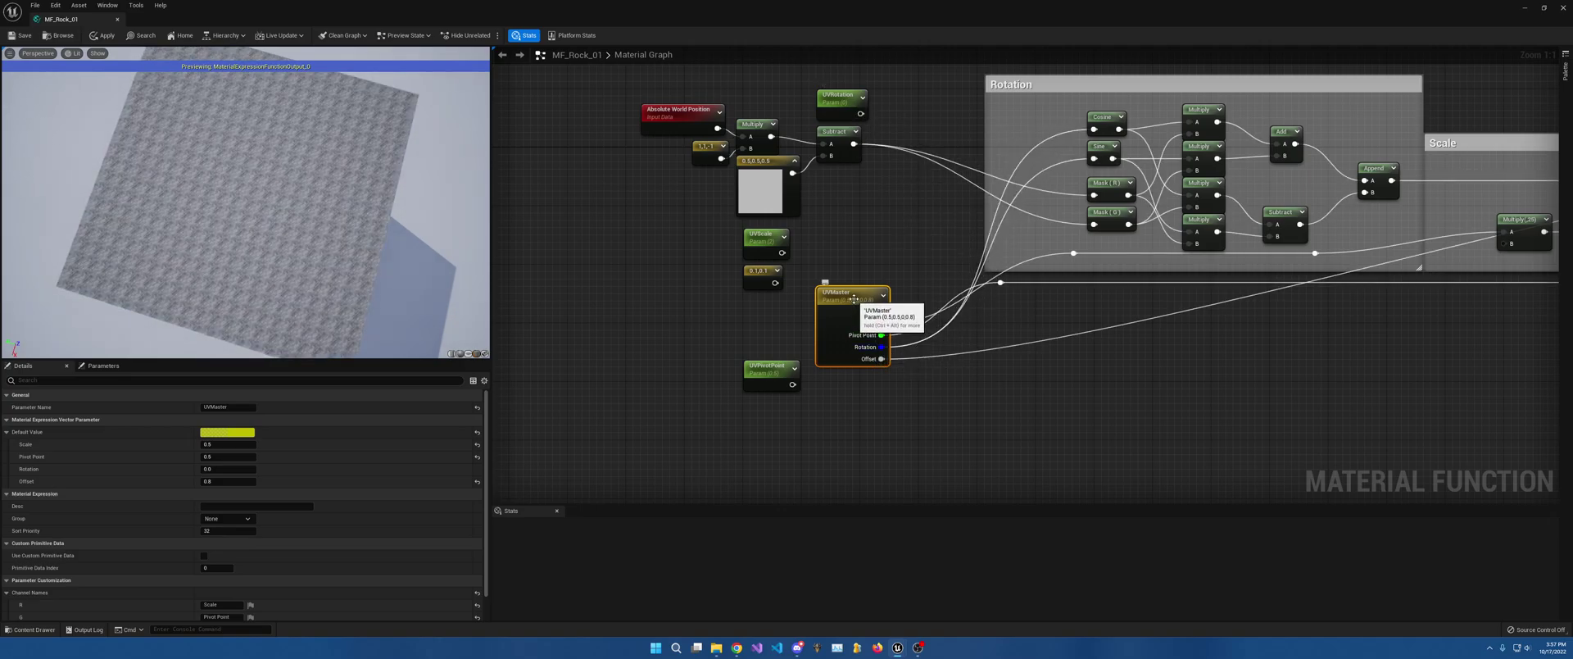
Step: Set UVMaster's default Scale to 1 and Offset to 0, nudge the node upward, and save MF_Rock_01
click(214, 443)
text(1)
key(Return)
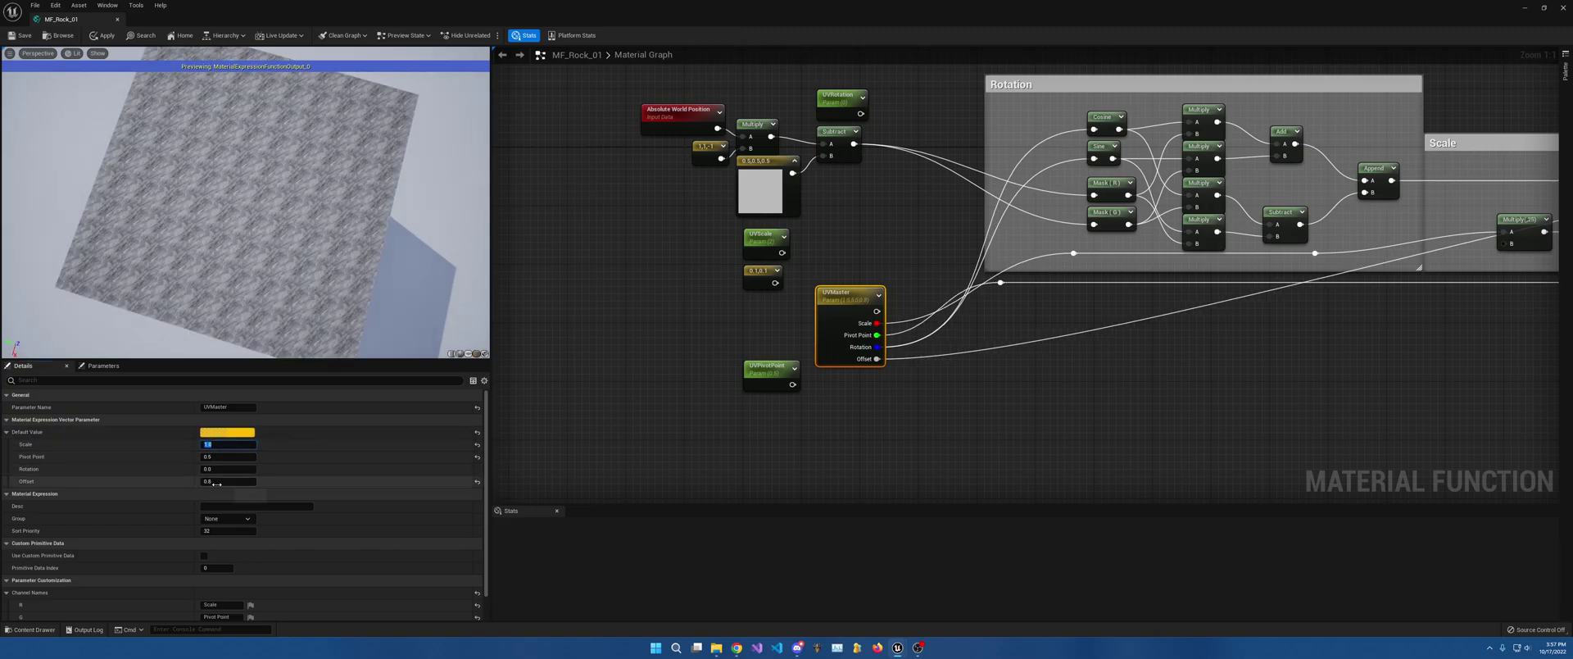
click(217, 482)
text(0)
key(Return)
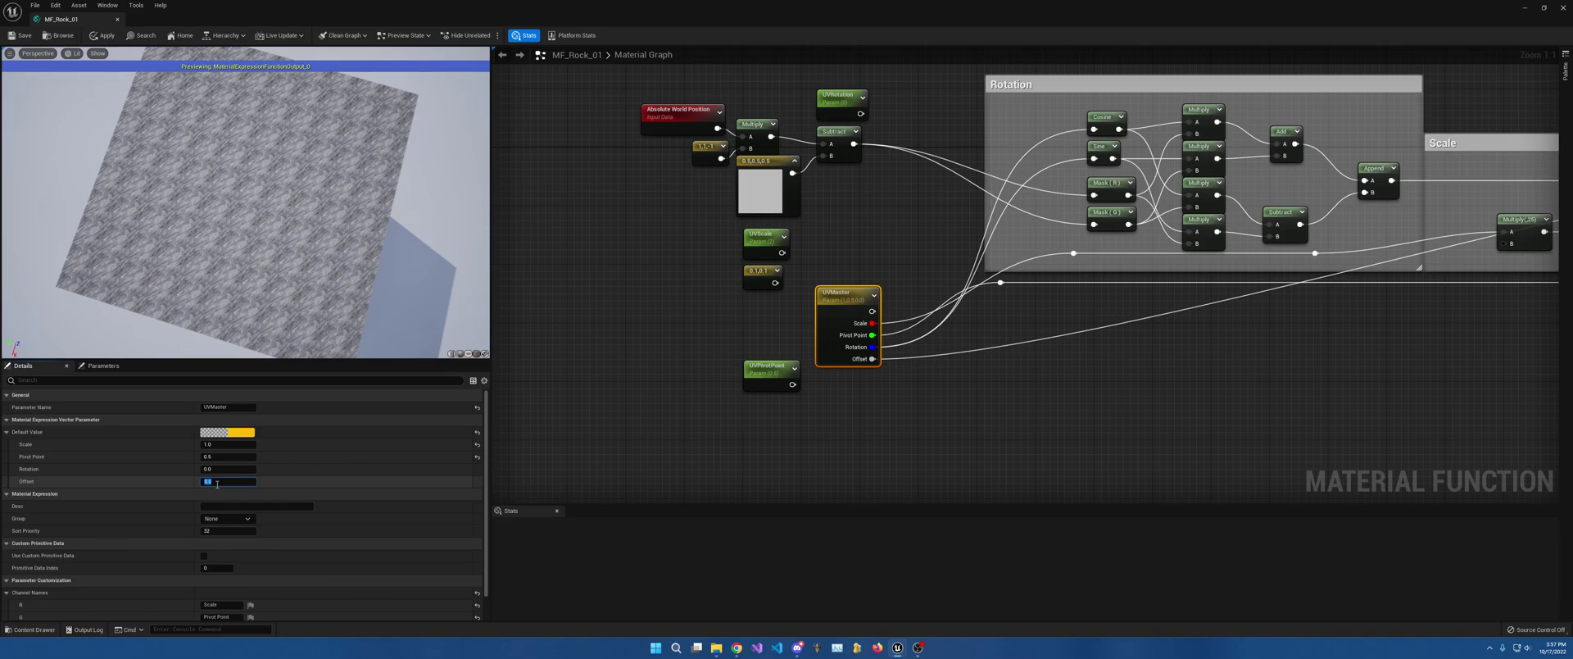
drag(857, 300, 858, 256)
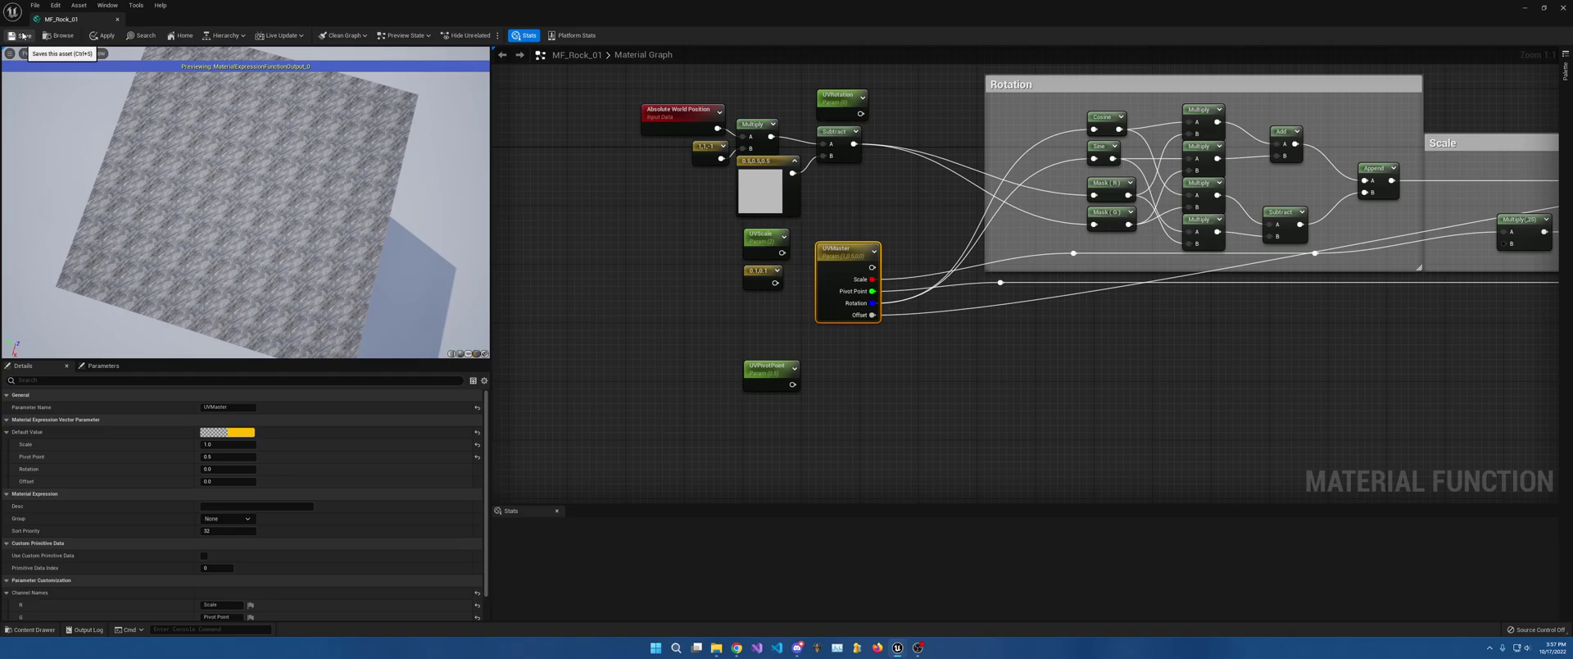
key(ctrl+s)
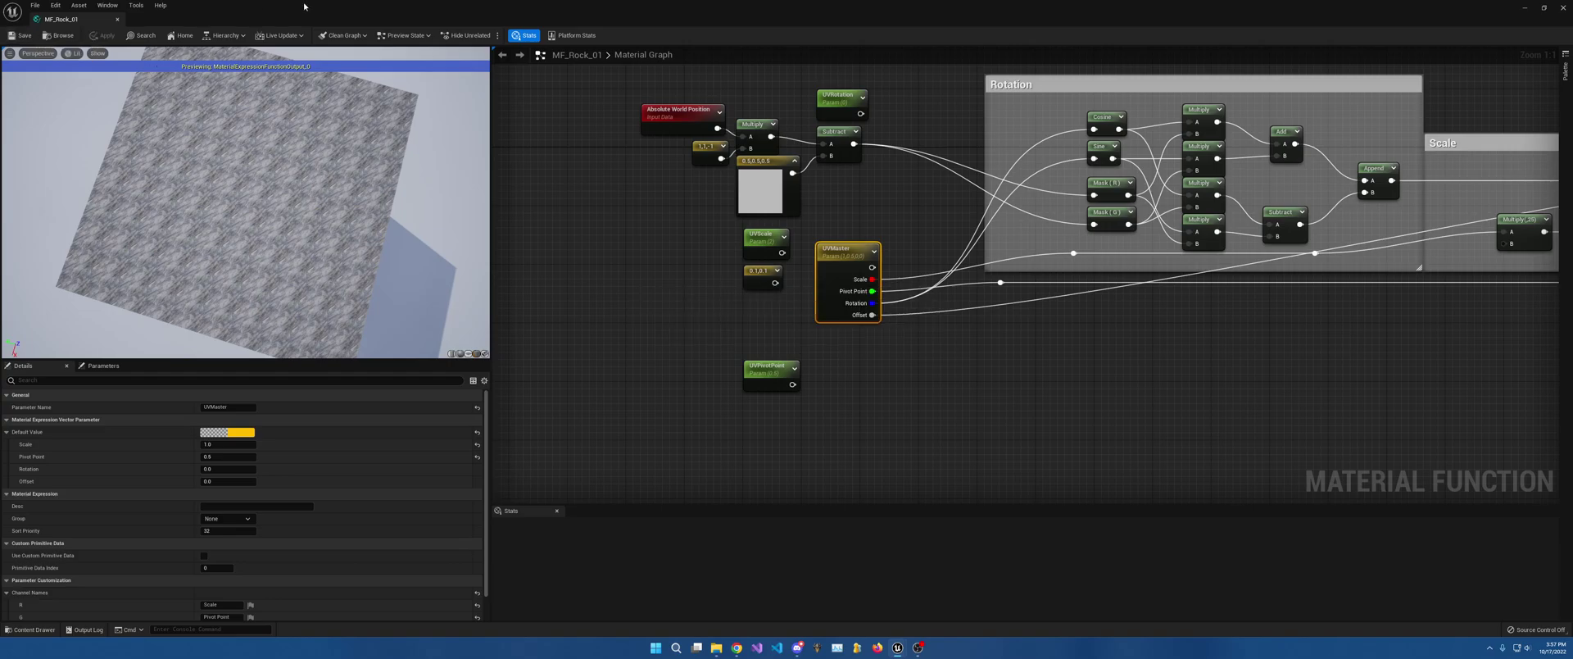
Step: Restore the window size, open MI_LandscapeAutoMaterial, and expand and enable its UVMaster parameter override
double_click(806, 5)
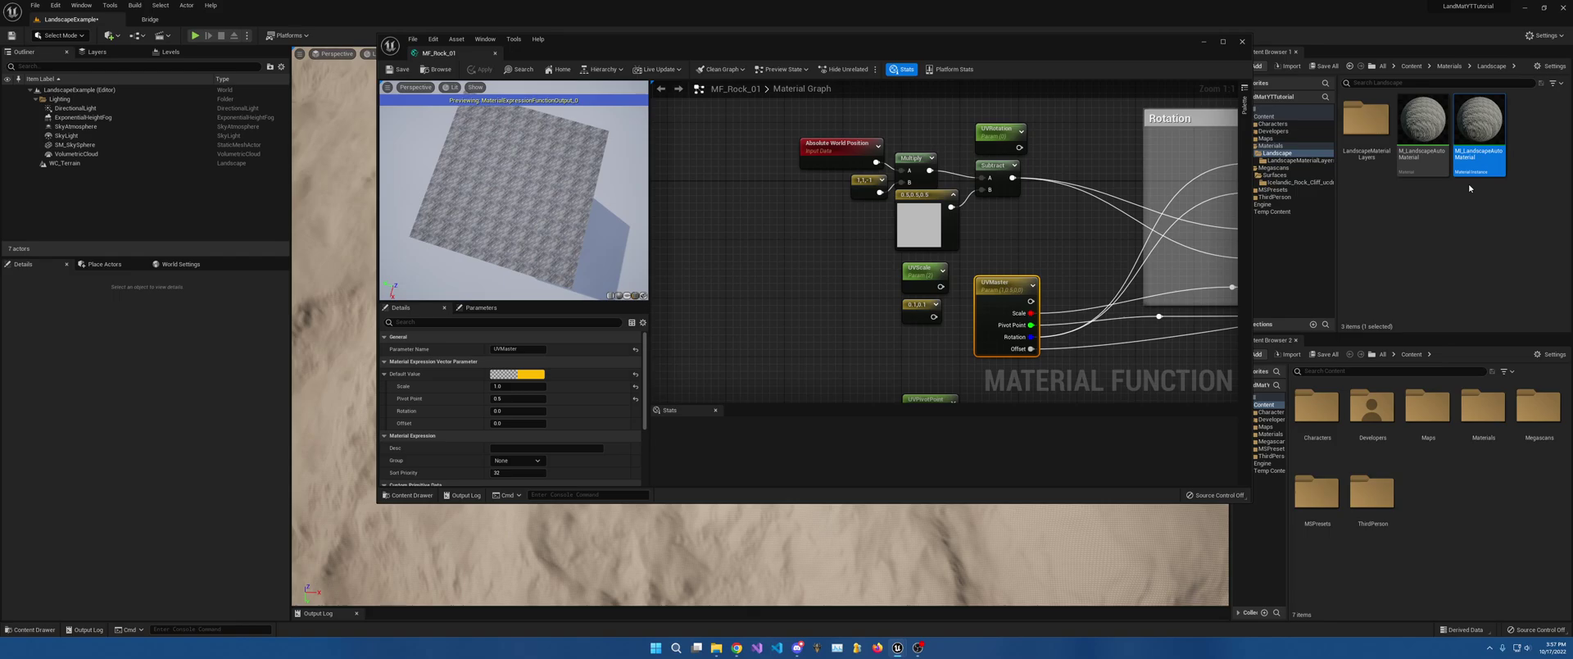
double_click(1479, 136)
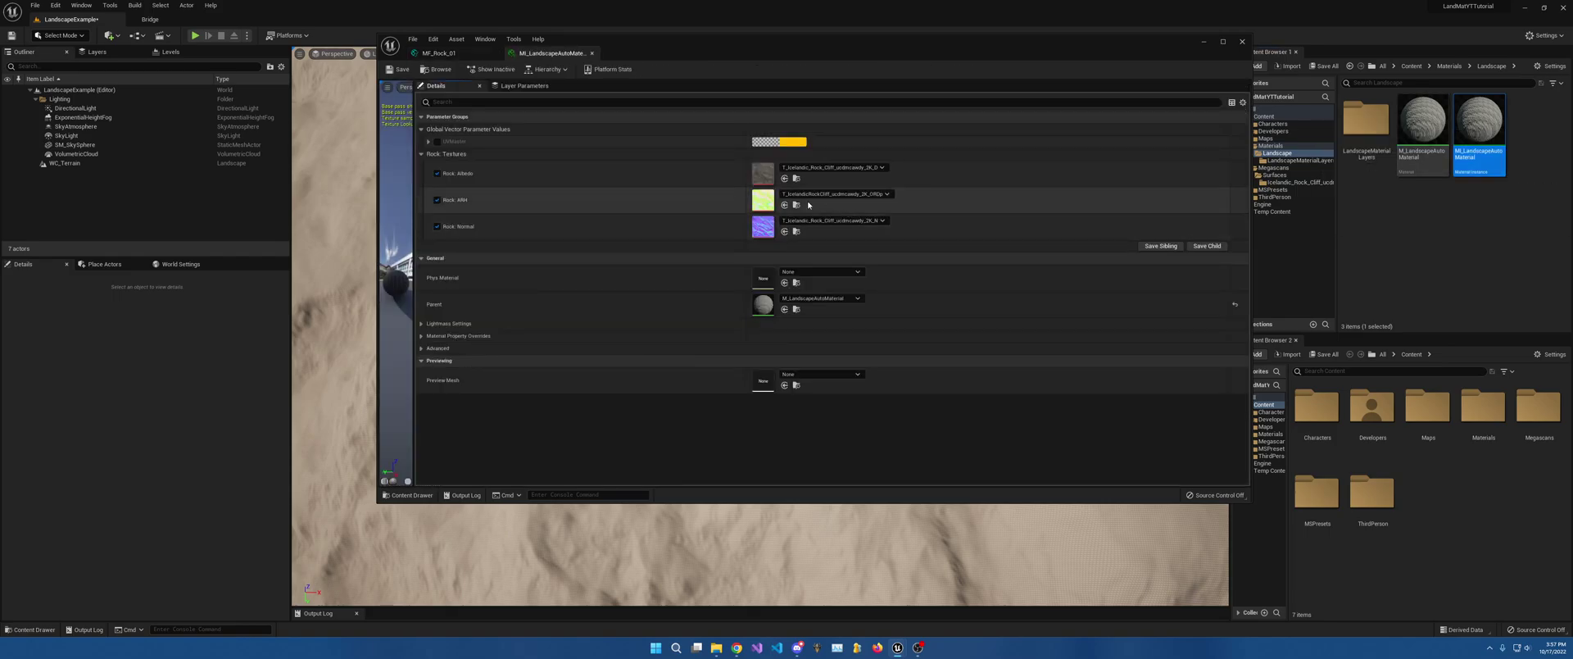
click(427, 141)
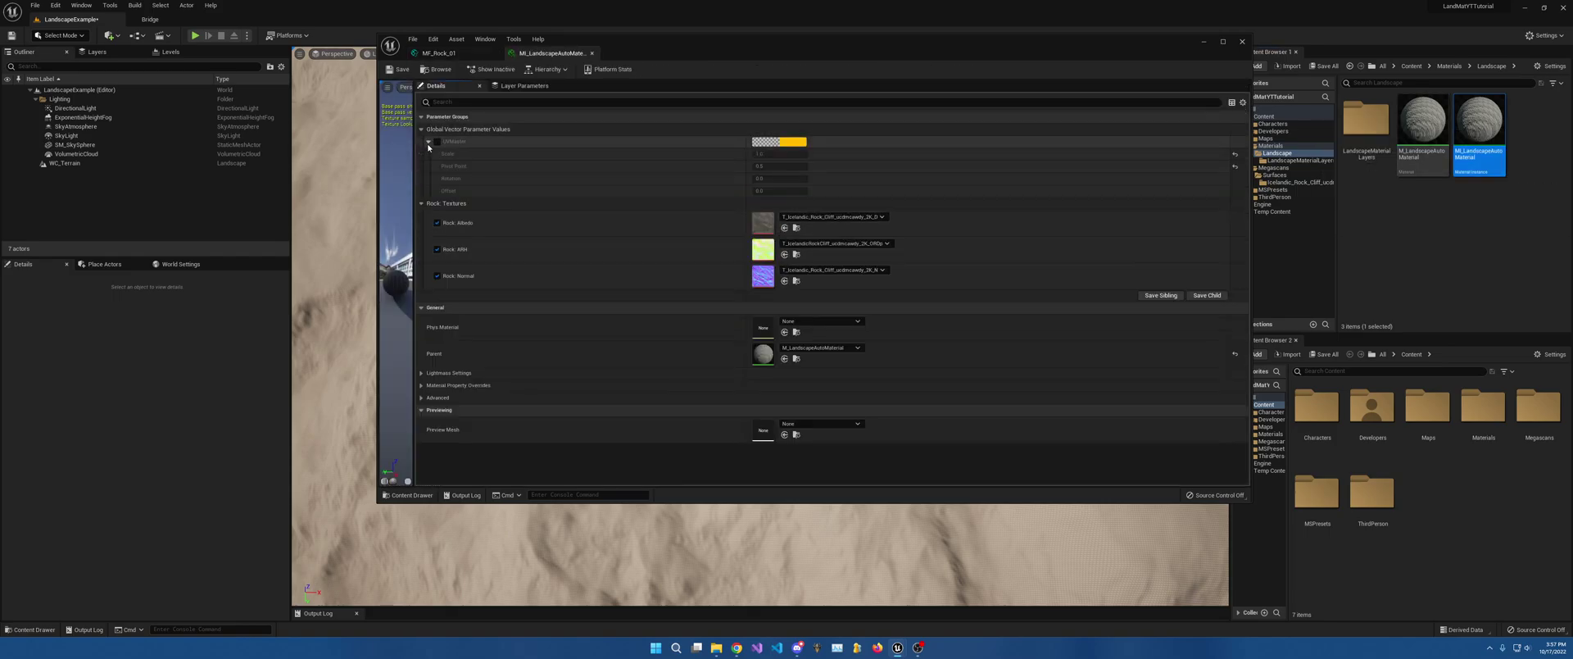
click(437, 141)
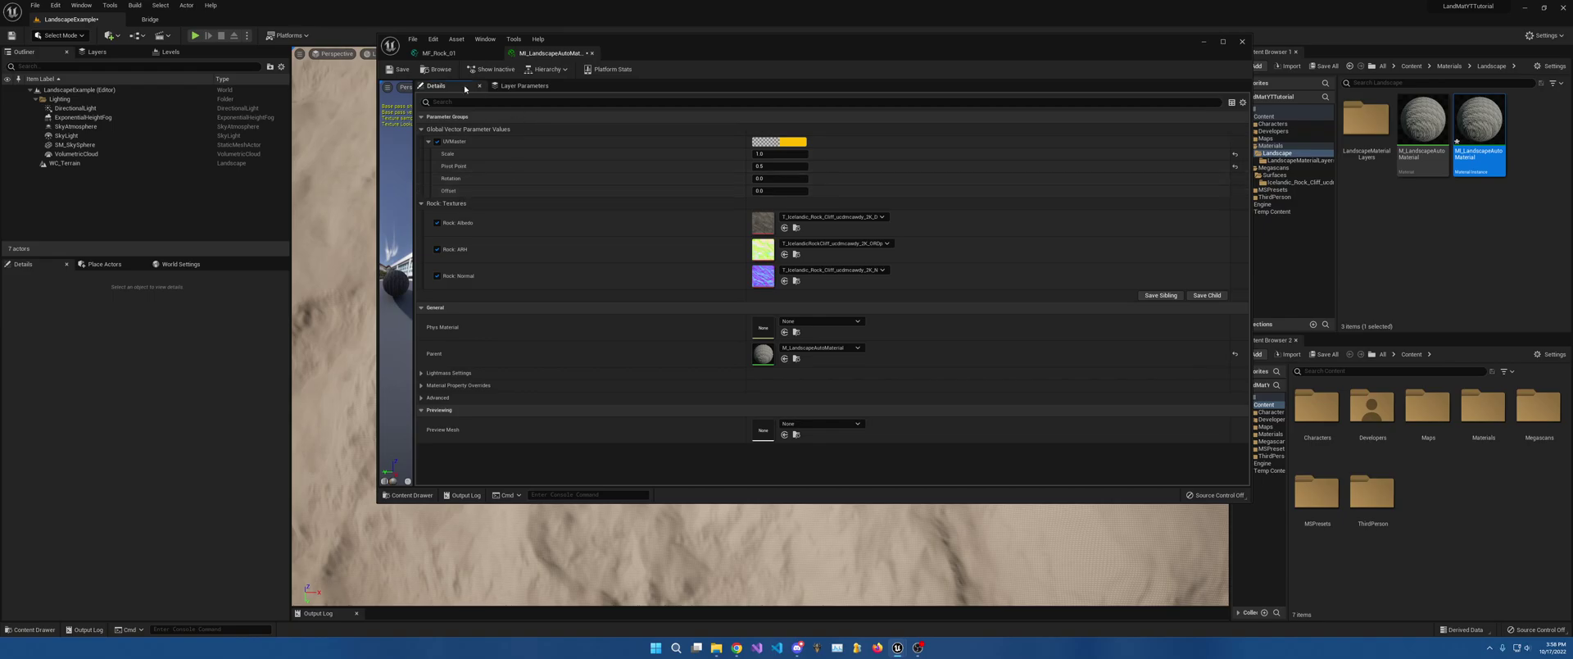
Step: Return to MF_Rock_01 and delete the unused UVRotation, UVScale, UVPivotPoint and unconnected constant nodes
click(438, 53)
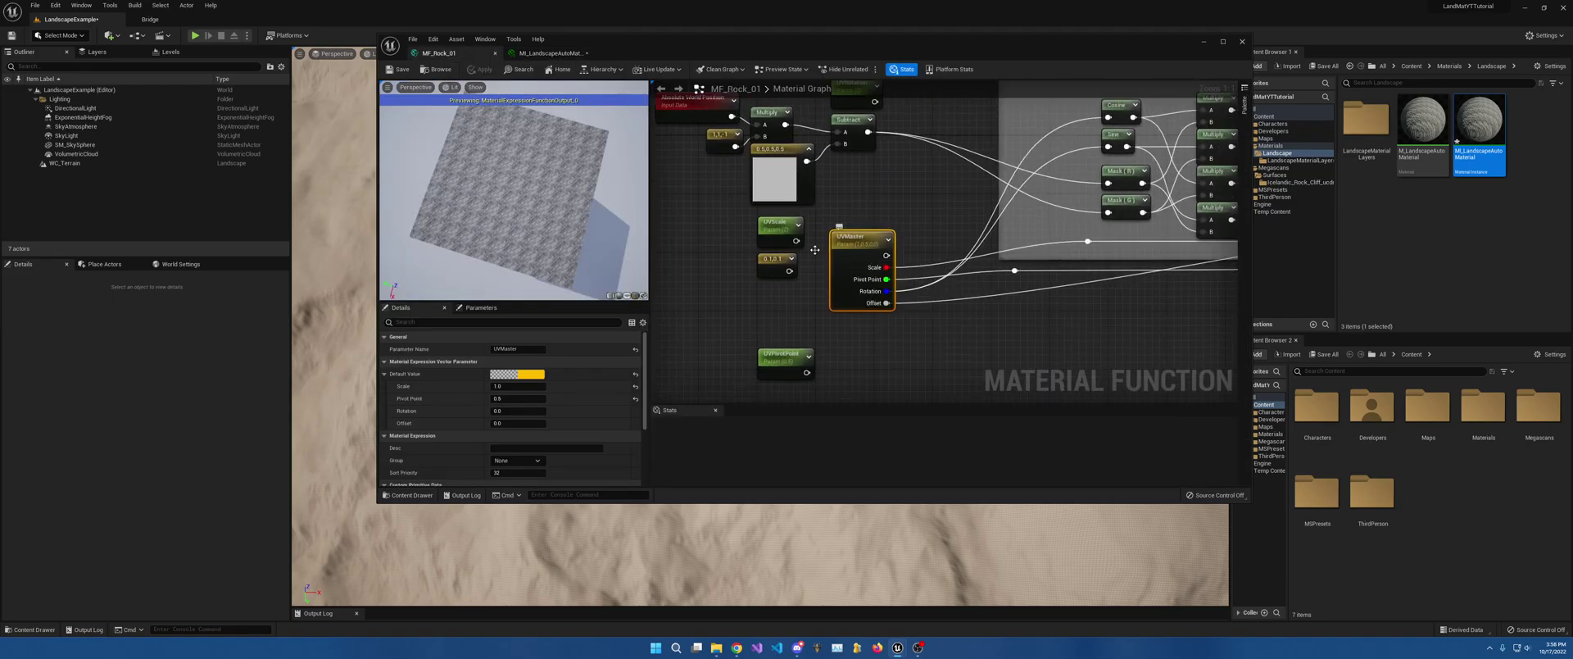
right_drag(929, 193, 651, 234)
right_drag(758, 183, 948, 218)
click(833, 150)
key(Delete)
right_drag(717, 295, 784, 192)
drag(784, 191, 842, 250)
key(Delete)
click(825, 319)
key(Delete)
Step: Select the world-position input nodes and reposition them higher above UVMaster
right_drag(825, 299, 769, 403)
drag(715, 134, 898, 213)
right_drag(901, 213, 882, 298)
drag(882, 298, 866, 189)
Step: Add two reroute points to UVMaster's Offset wire, routing it beneath the Rotation and Scale blocks toward the Offset block
right_drag(1131, 390, 900, 188)
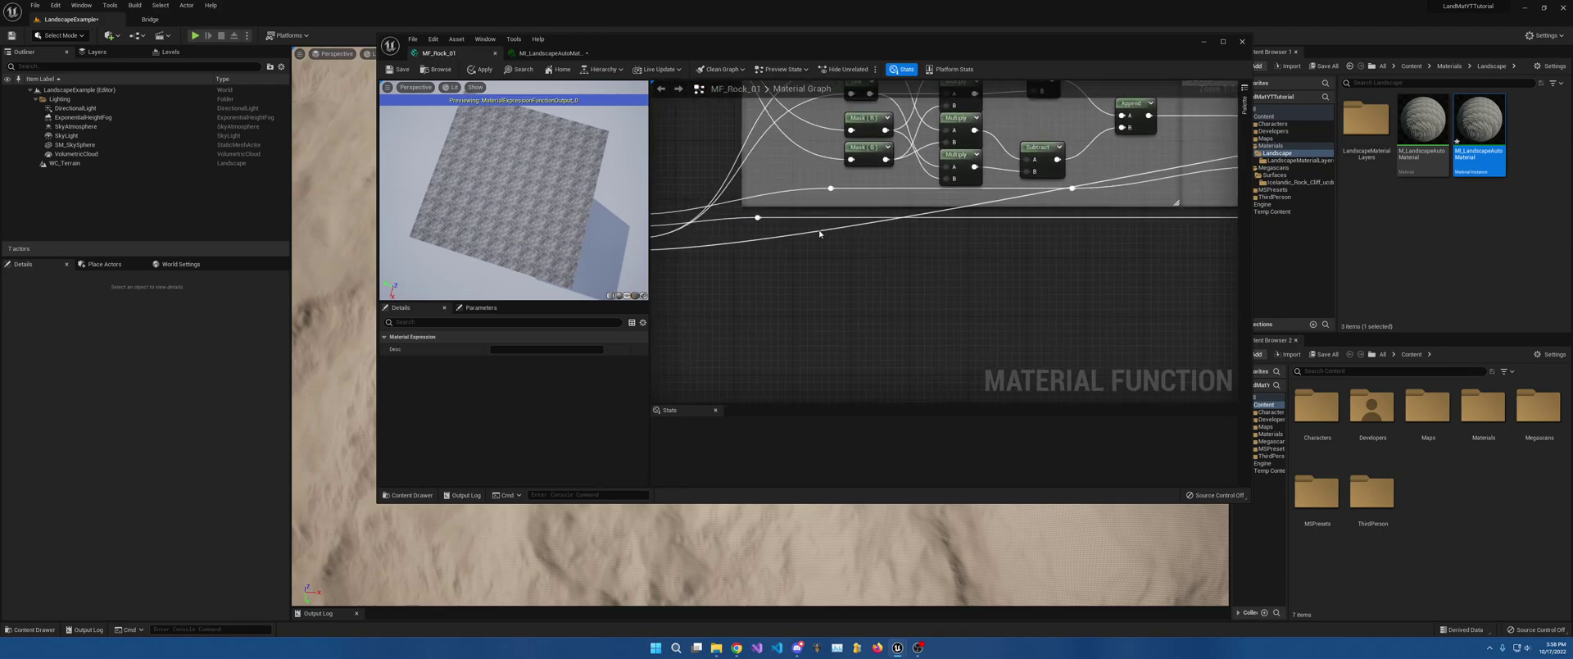
double_click(819, 230)
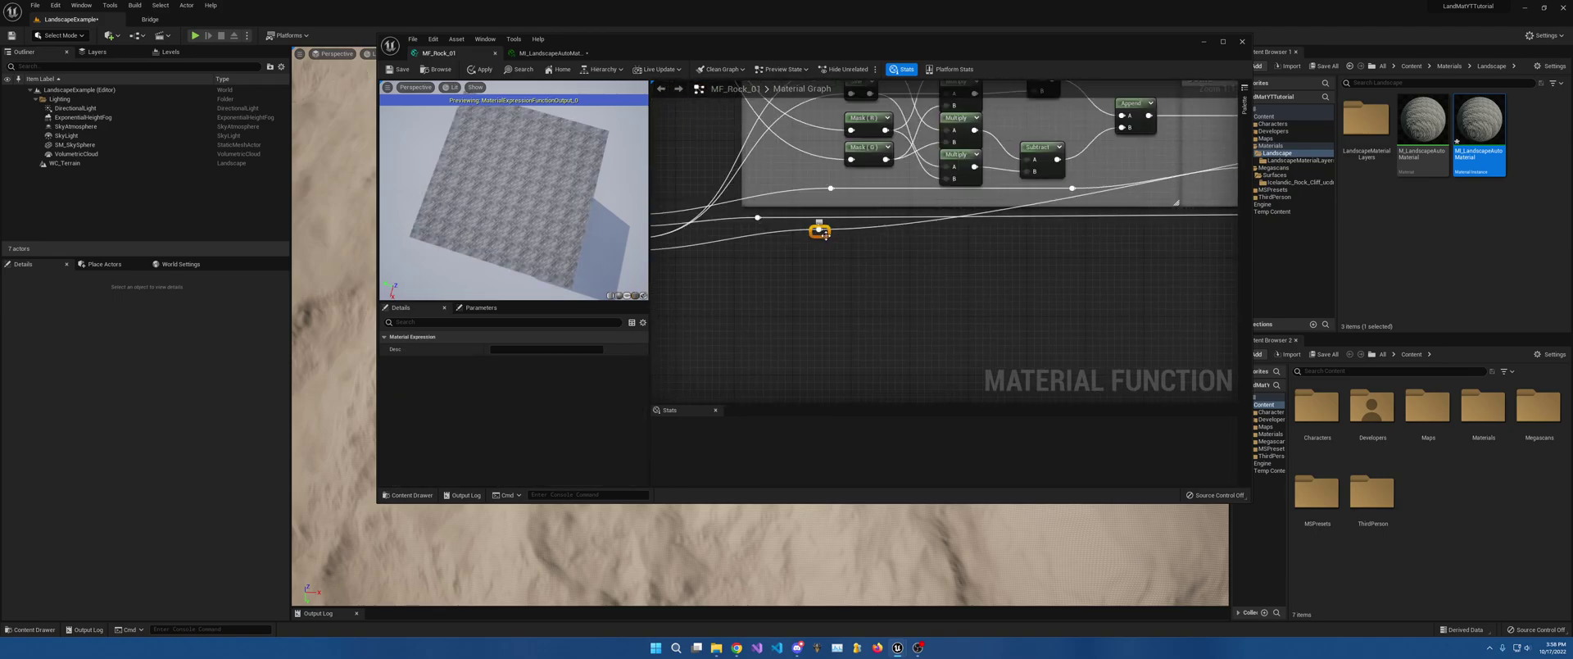
drag(826, 239, 1193, 262)
right_drag(1205, 211, 719, 236)
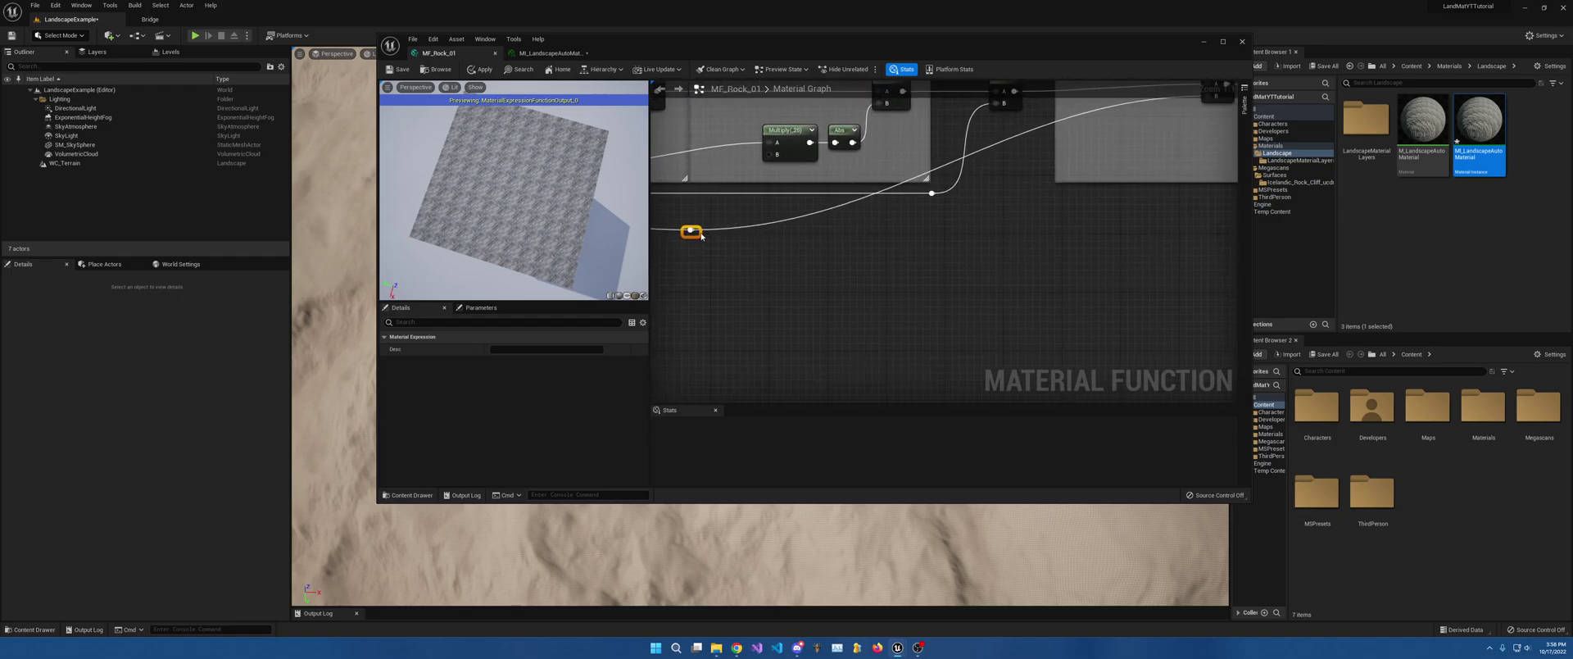
drag(699, 233, 1153, 212)
right_drag(696, 239, 1236, 238)
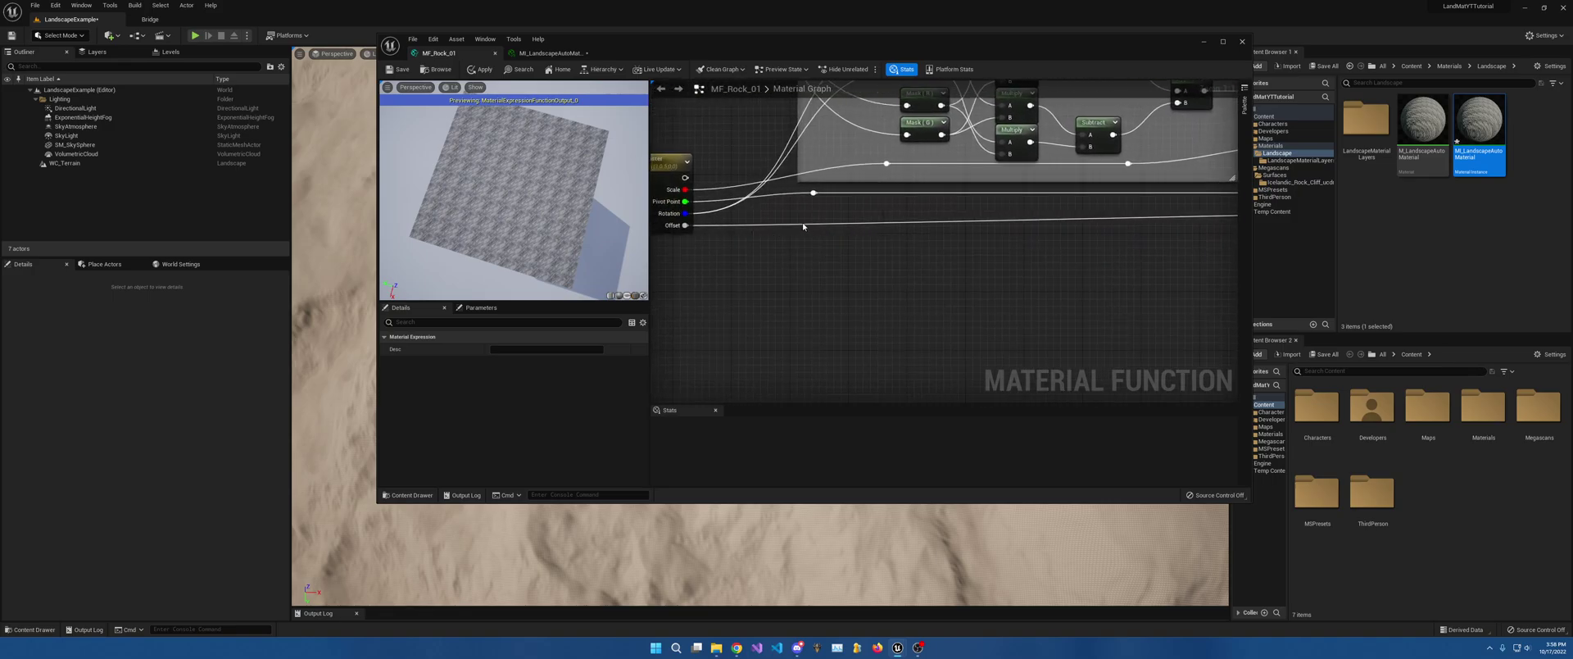
double_click(802, 224)
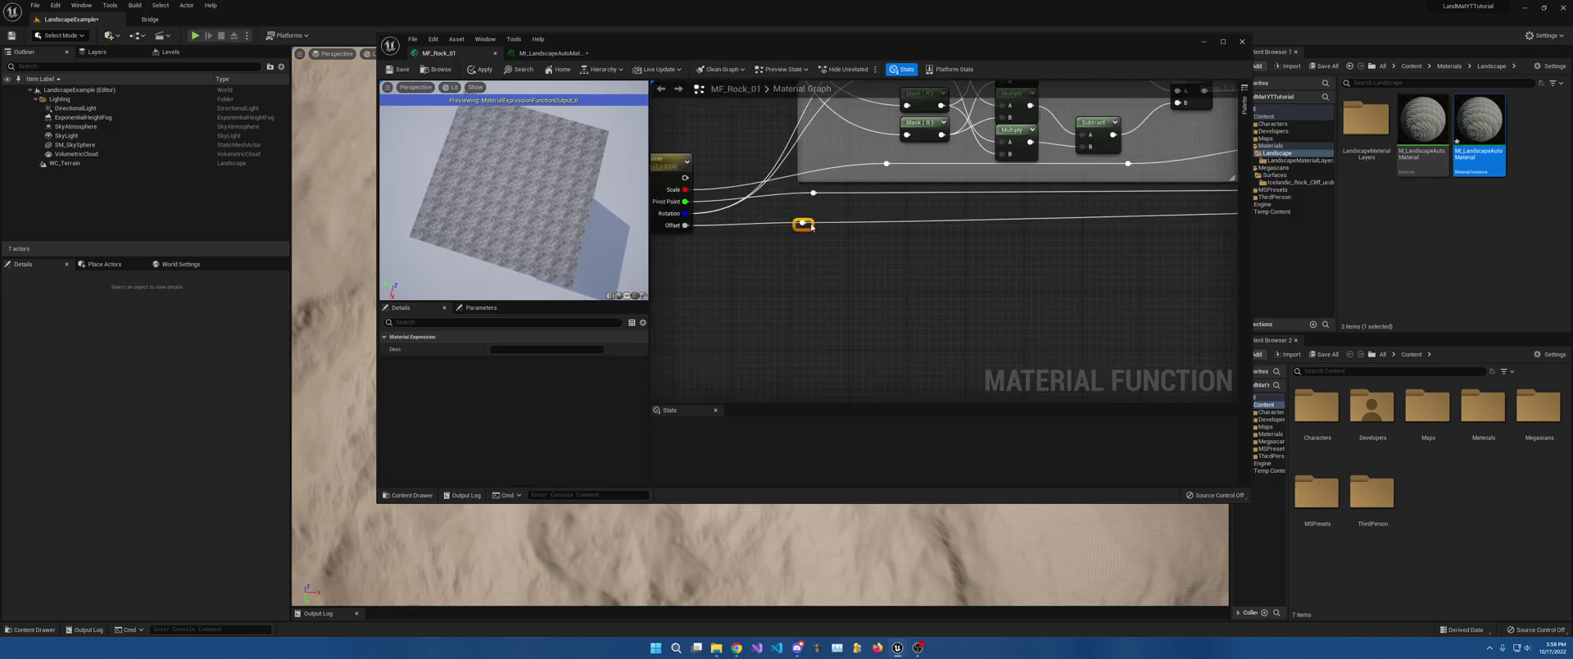
drag(812, 226, 813, 218)
Step: Narrow the Offset comment box and move it with its Add node and reroute point closer to the Scale block
right_drag(1105, 209, 660, 227)
scroll(1020, 195, down, 3)
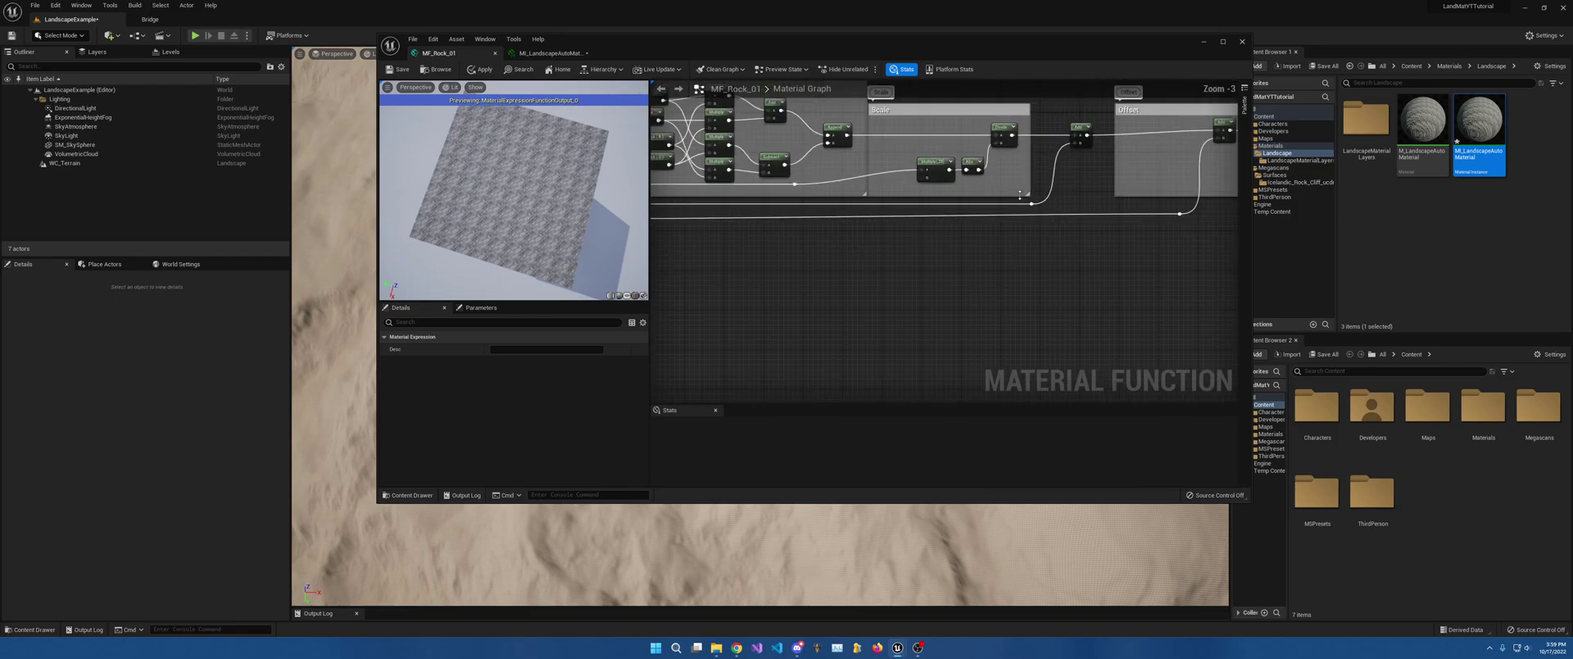
scroll(1020, 195, down, 1)
scroll(1071, 180, up, 3)
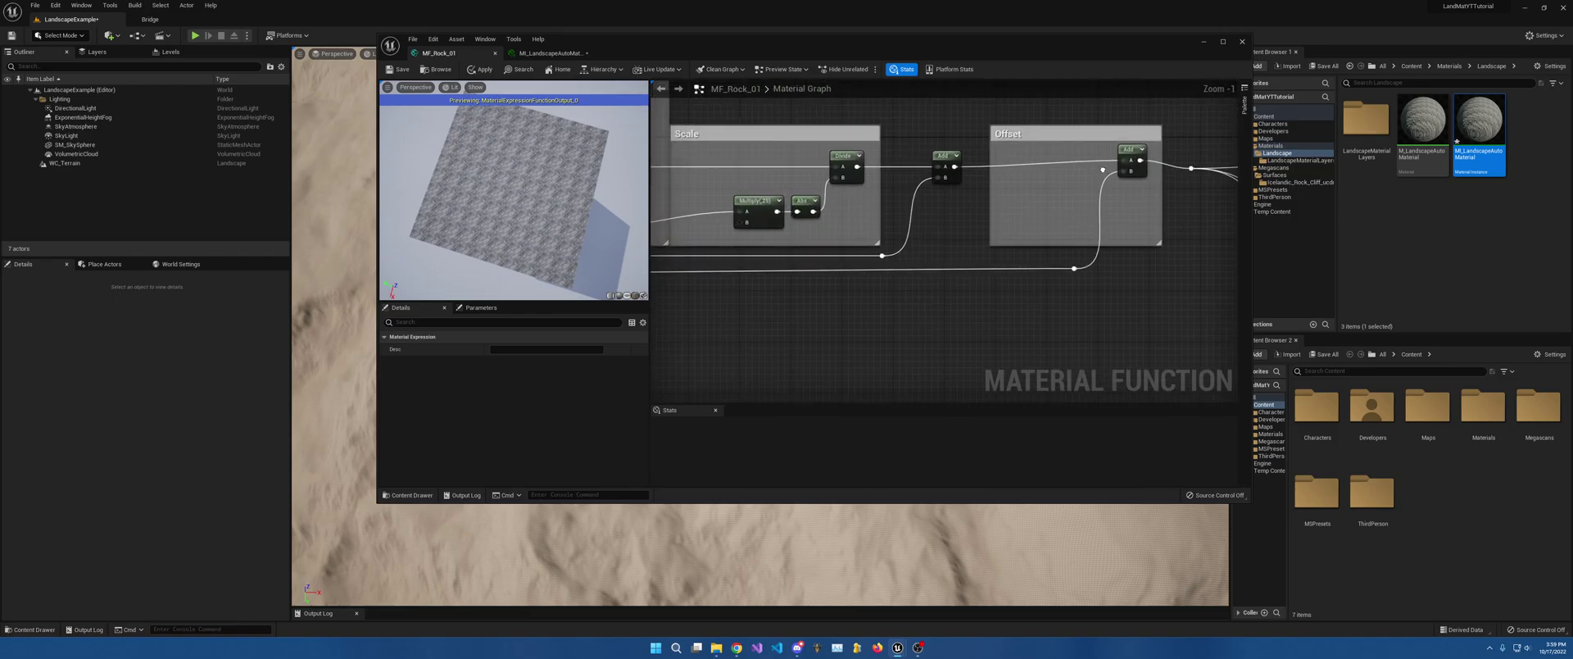
right_drag(1104, 171, 1125, 183)
drag(1001, 192, 1129, 191)
drag(1066, 152, 1149, 300)
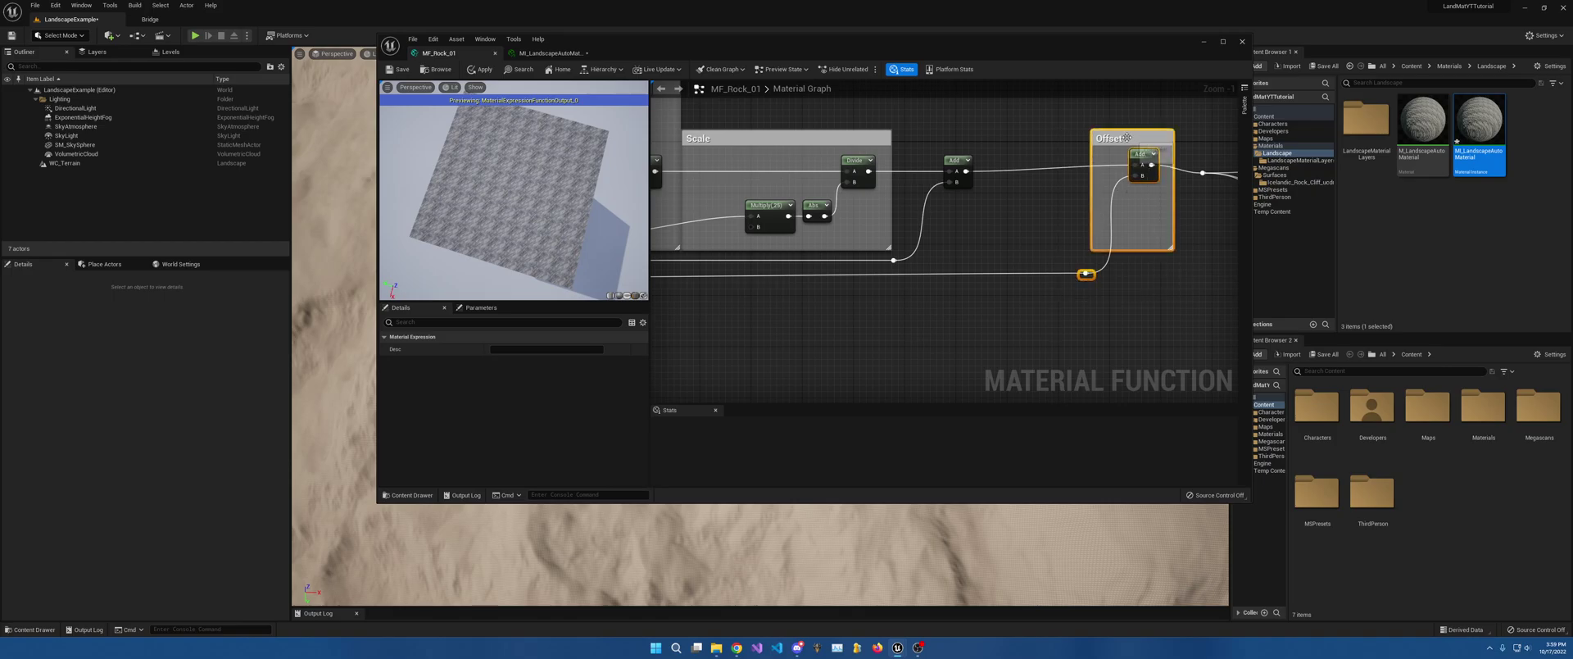
drag(1130, 145, 1027, 140)
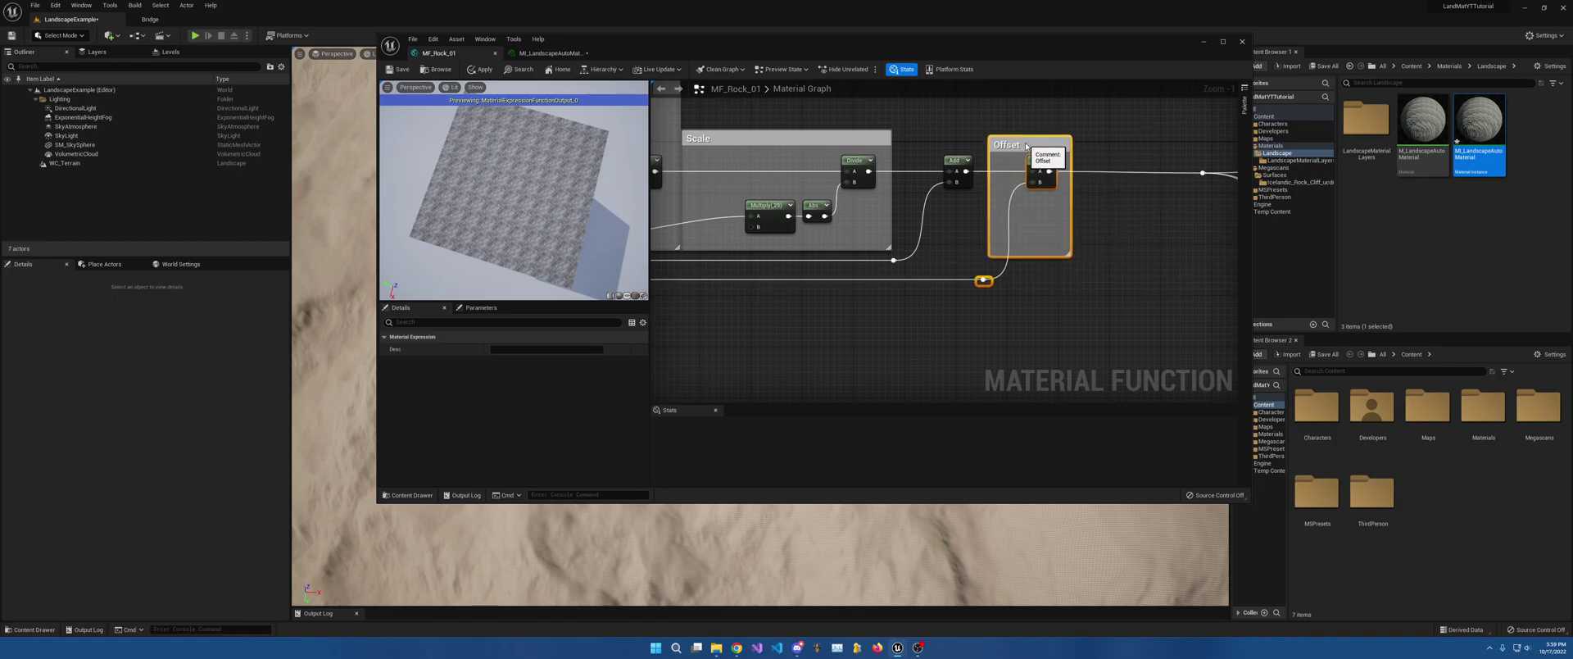
Step: Check the graph from the Rotation block onward and shorten the Offset comment box to fit its Add node
right_drag(922, 136, 1456, 213)
right_drag(960, 202, 905, 200)
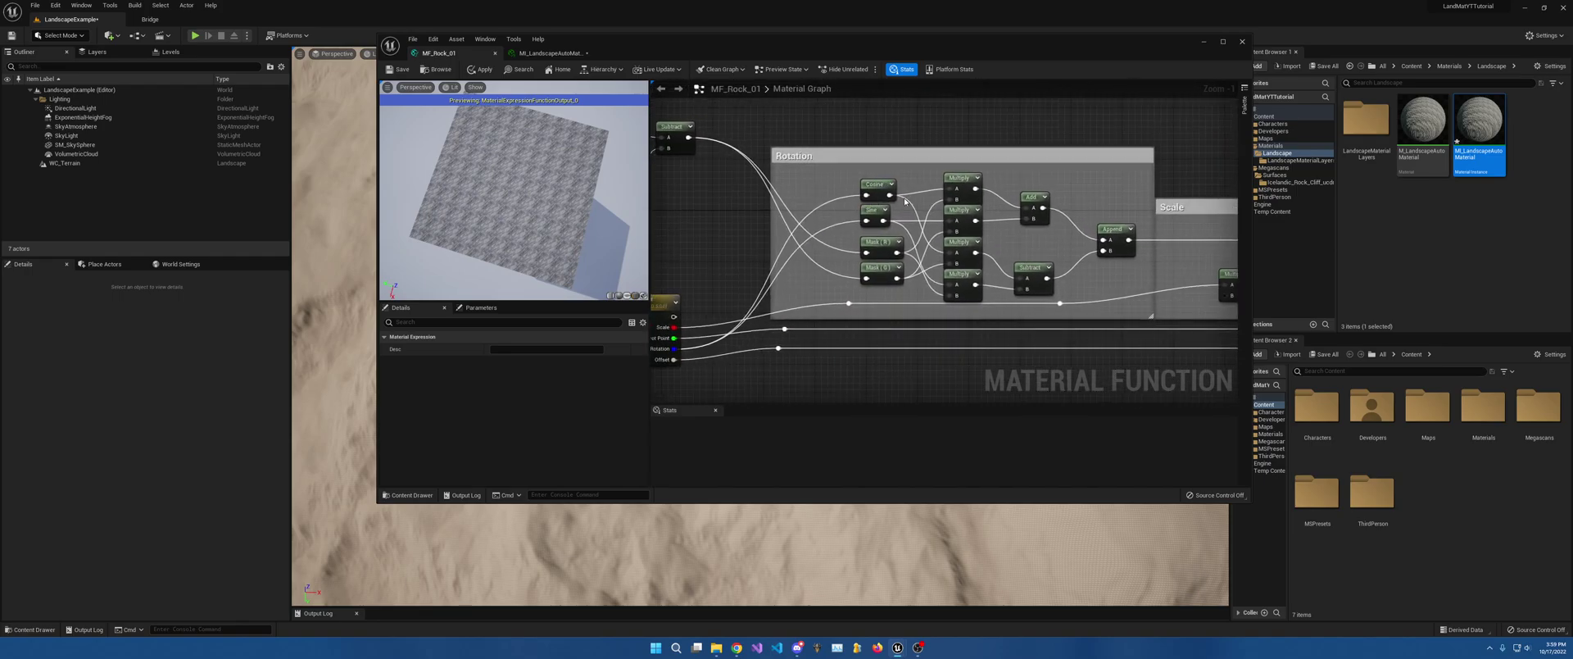
right_drag(804, 169, 1127, 214)
right_drag(1021, 212, 785, 197)
right_drag(978, 229, 824, 228)
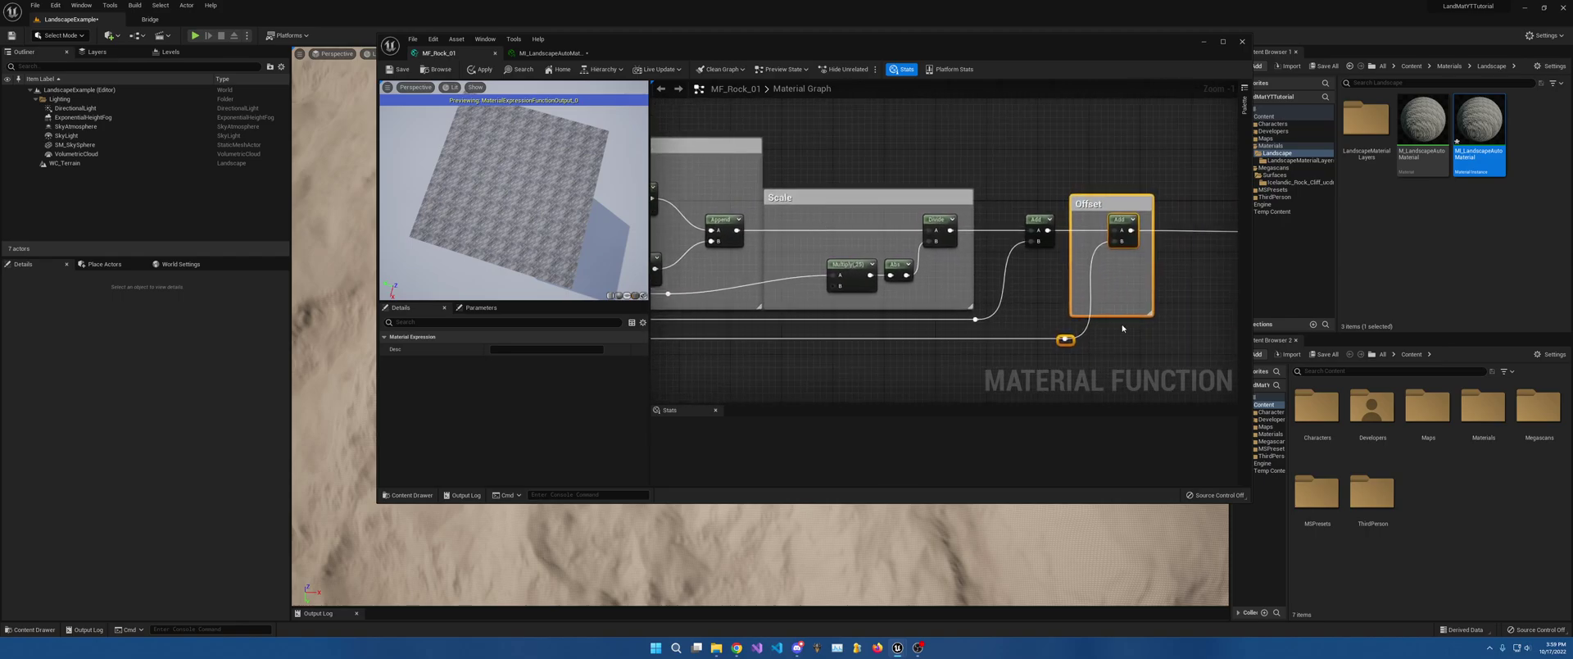
drag(1122, 316, 1118, 248)
Step: Review the tidied graph from the UV inputs through the Rotation, Scale and Offset blocks to the texture samples and output
right_drag(1015, 192, 1214, 213)
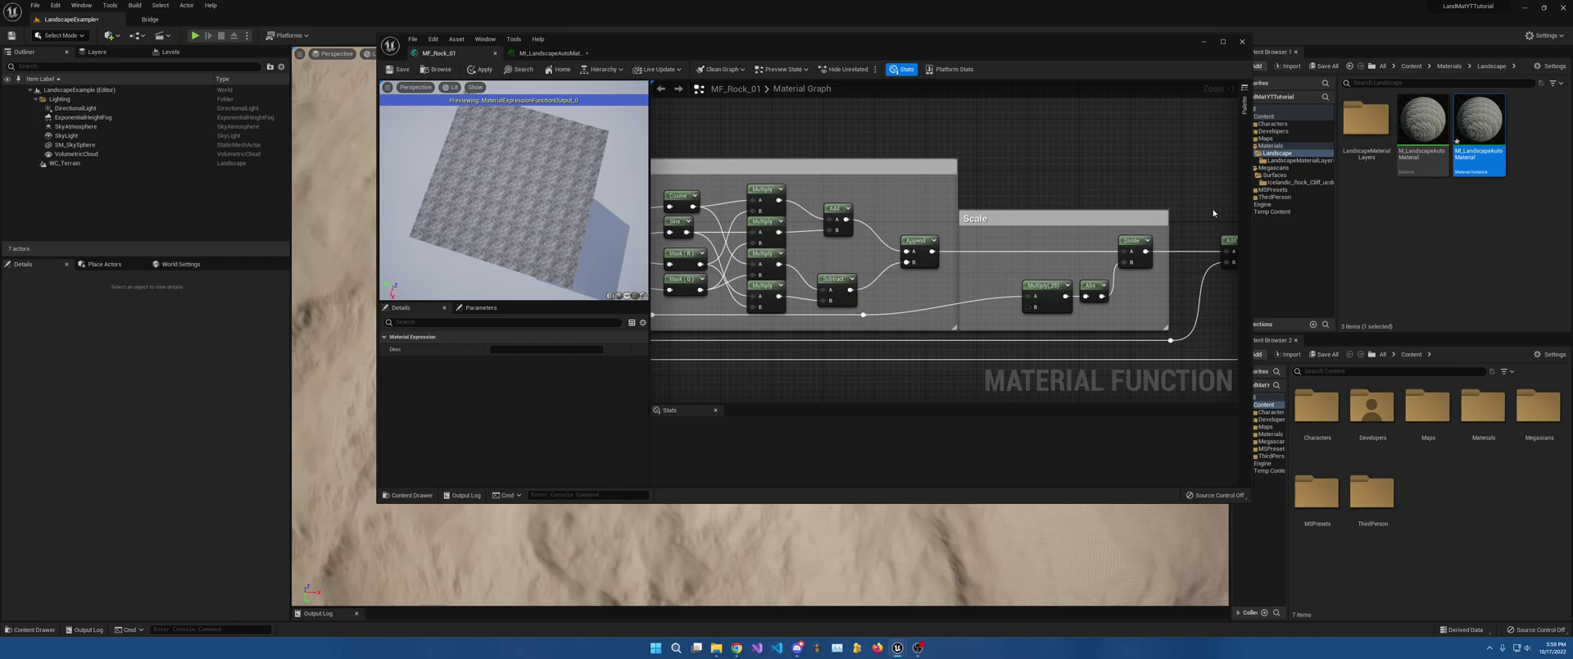
right_drag(1003, 217, 1236, 181)
drag(755, 266, 780, 254)
right_drag(887, 229, 1008, 310)
drag(777, 123, 907, 292)
mouse_move(1035, 267)
right_down()
mouse_move(965, 264)
mouse_move(695, 178)
mouse_move(550, 193)
right_up()
right_drag(1155, 173, 800, 182)
right_drag(1105, 182, 914, 181)
right_drag(1077, 235, 943, 197)
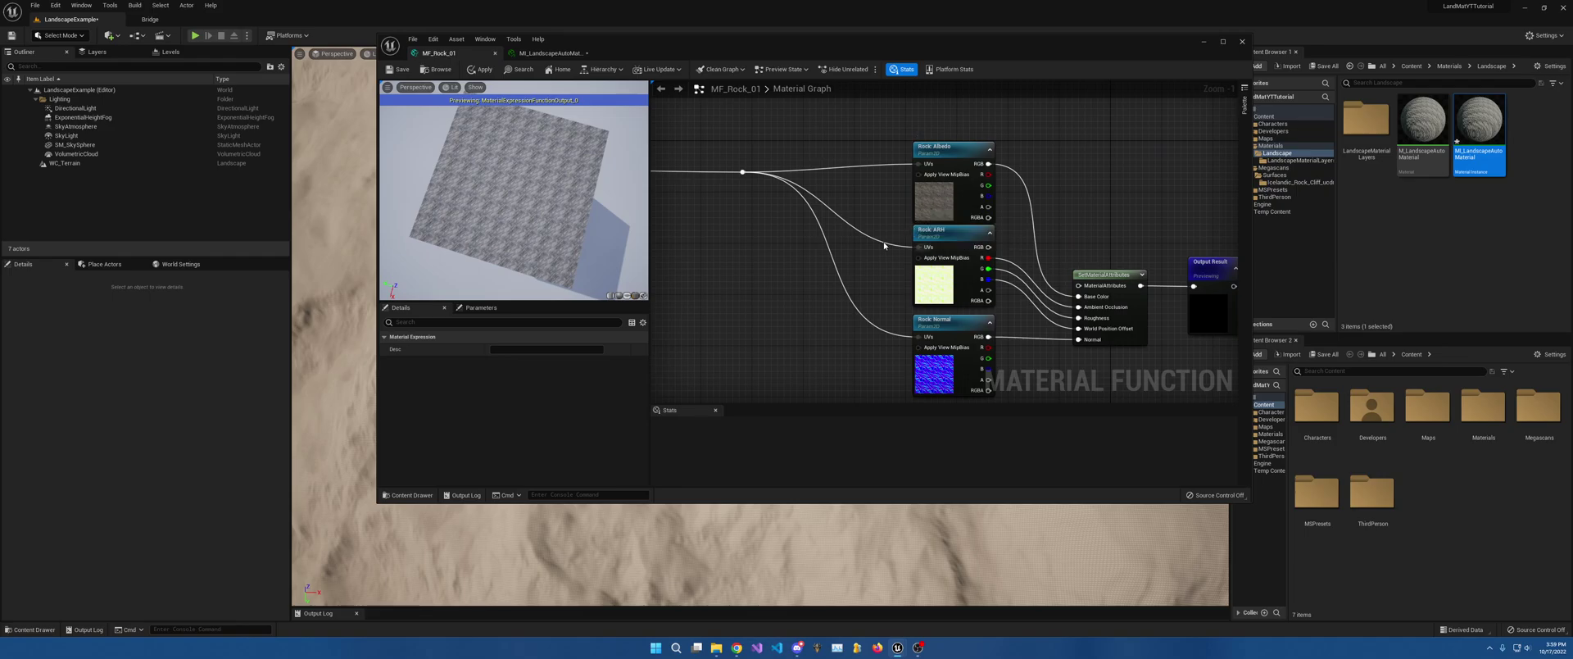
right_drag(944, 198, 1079, 241)
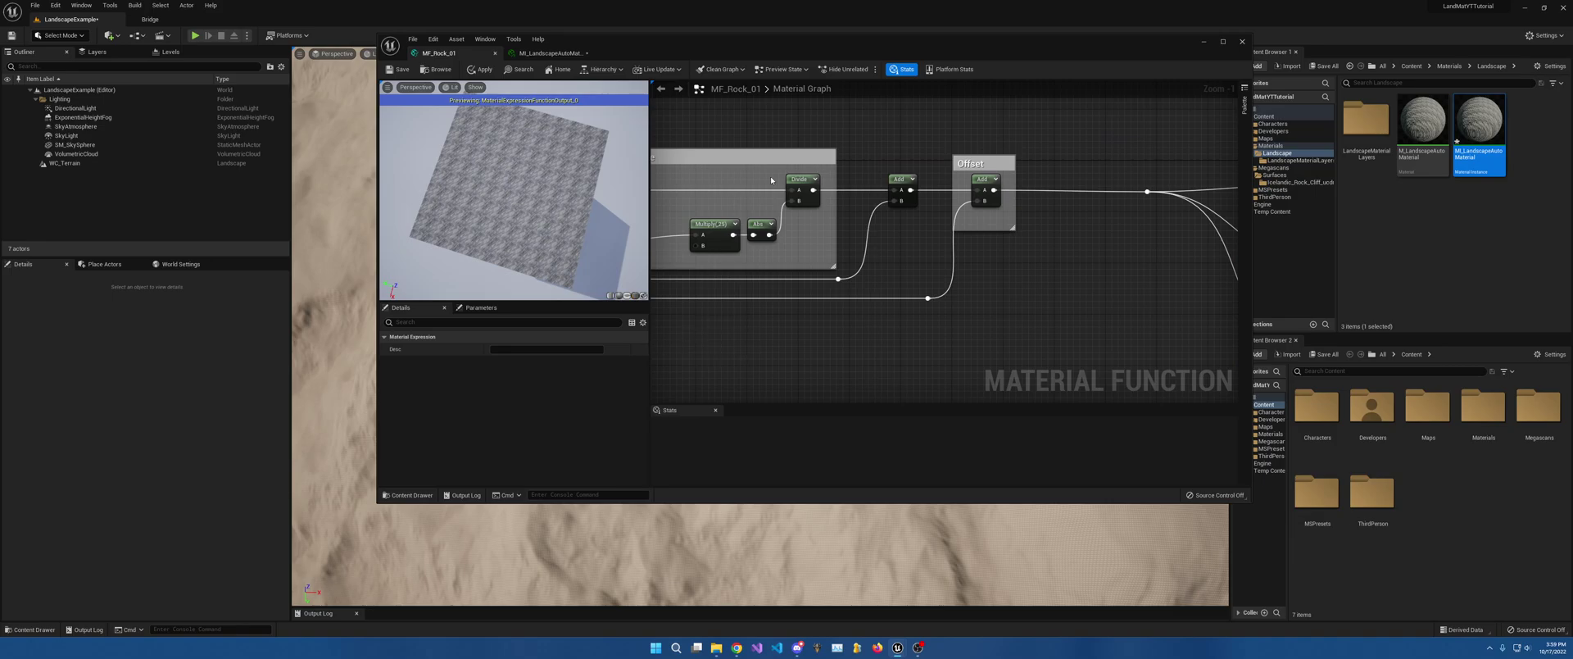
Step: Move the material function window down to uncover the level view and examine the landscape's mountain slopes from several angles
drag(808, 42, 884, 436)
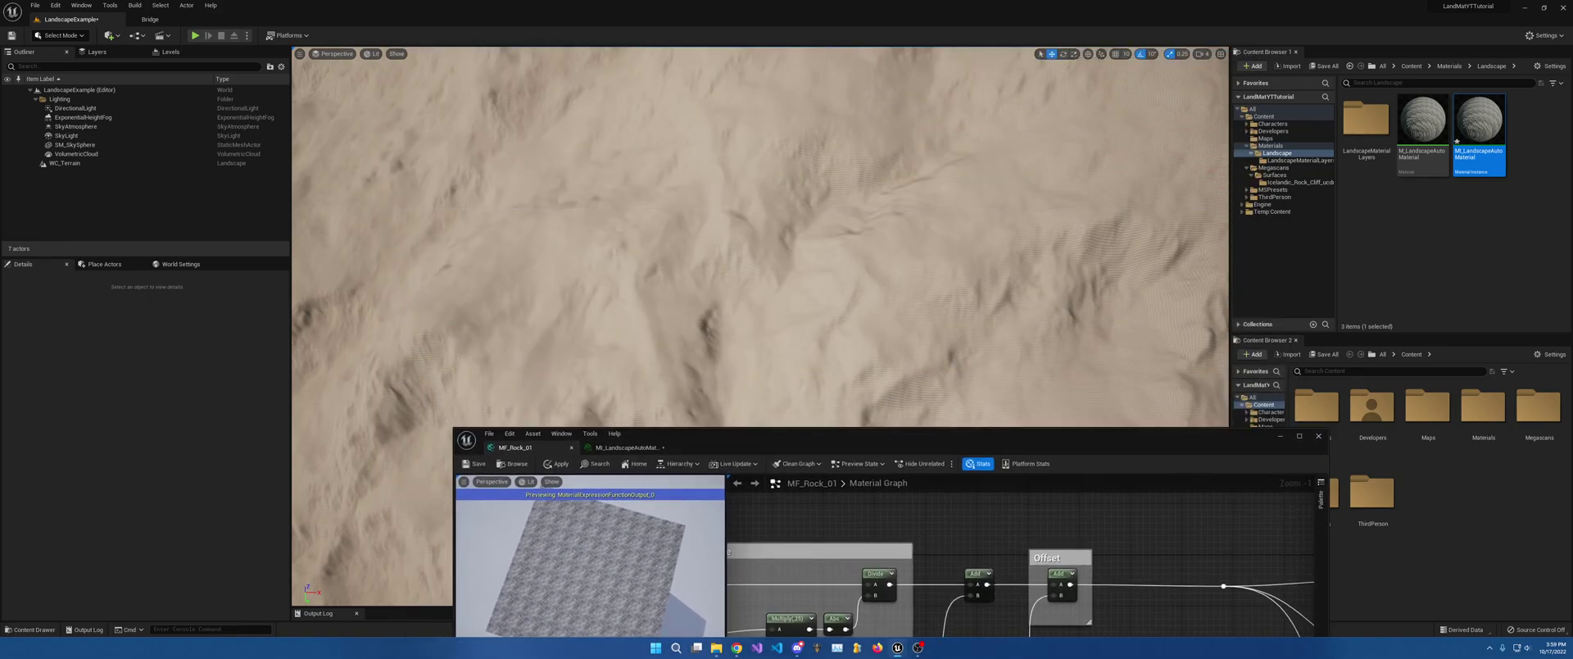
right_drag(819, 246, 799, 213)
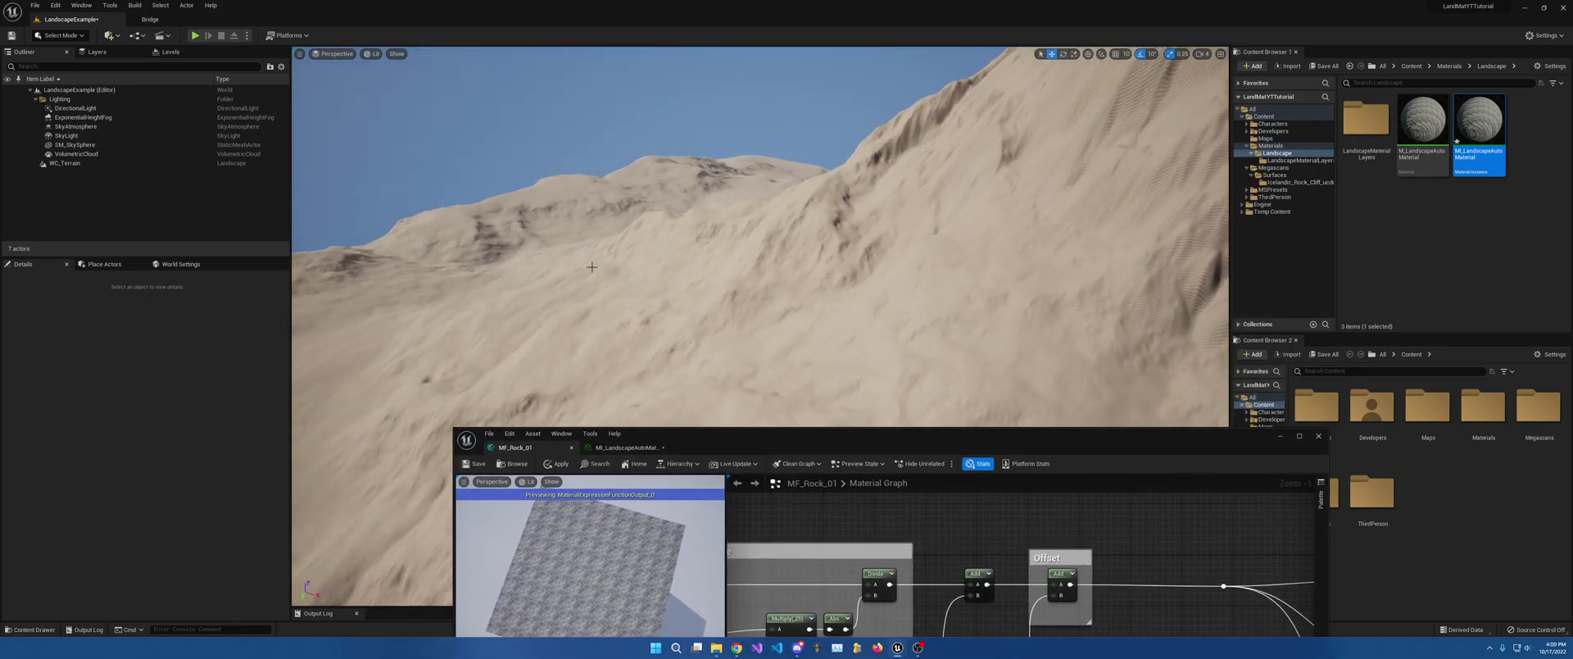
right_drag(637, 282, 824, 204)
right_drag(537, 273, 537, 273)
right_drag(957, 228, 741, 167)
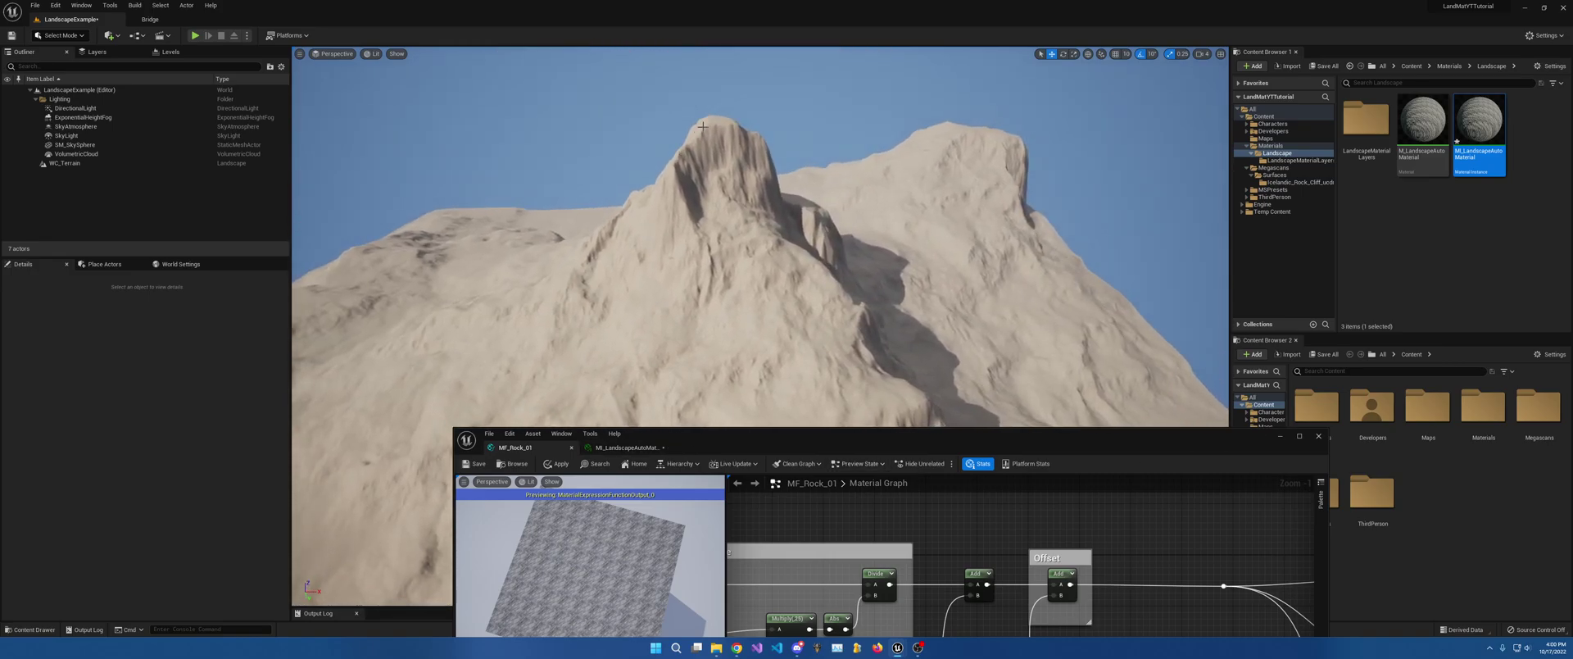
right_drag(669, 286, 410, 282)
right_drag(578, 244, 811, 279)
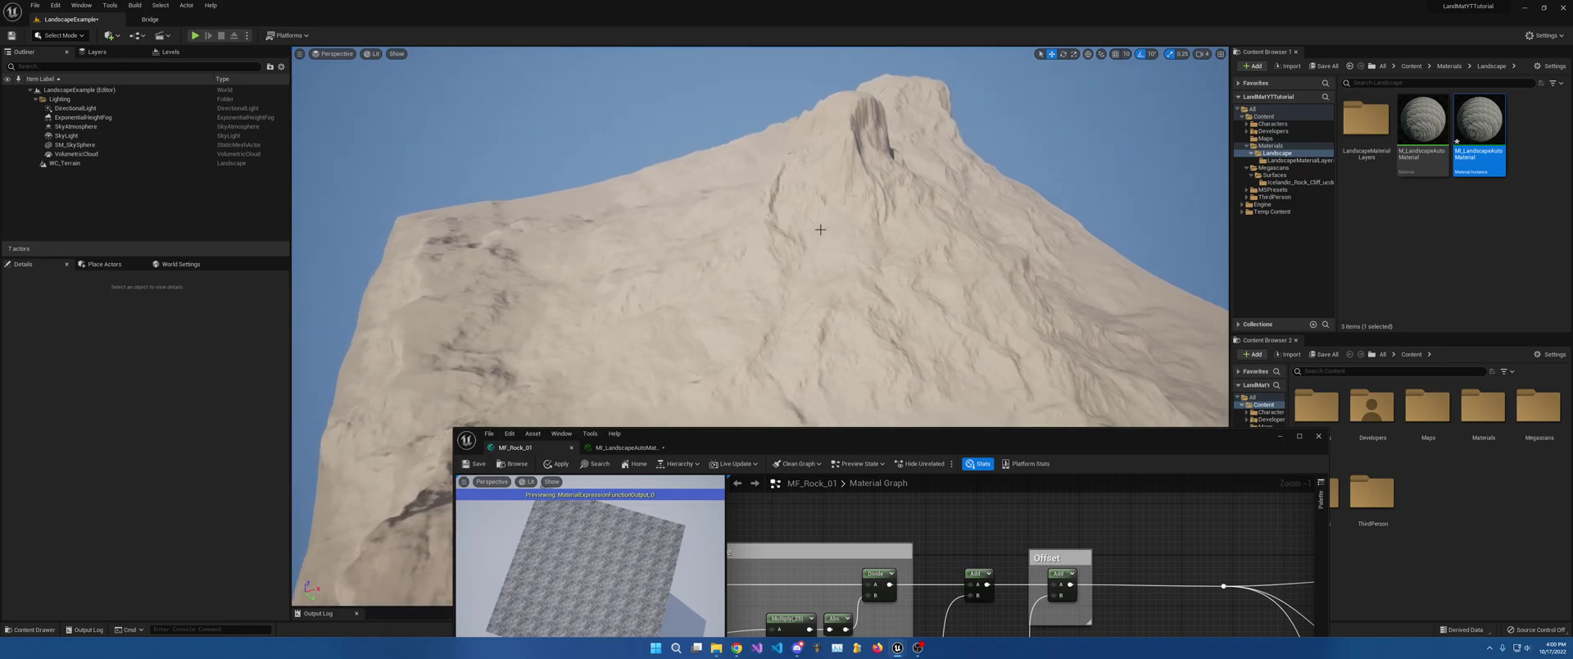
right_drag(899, 300, 955, 336)
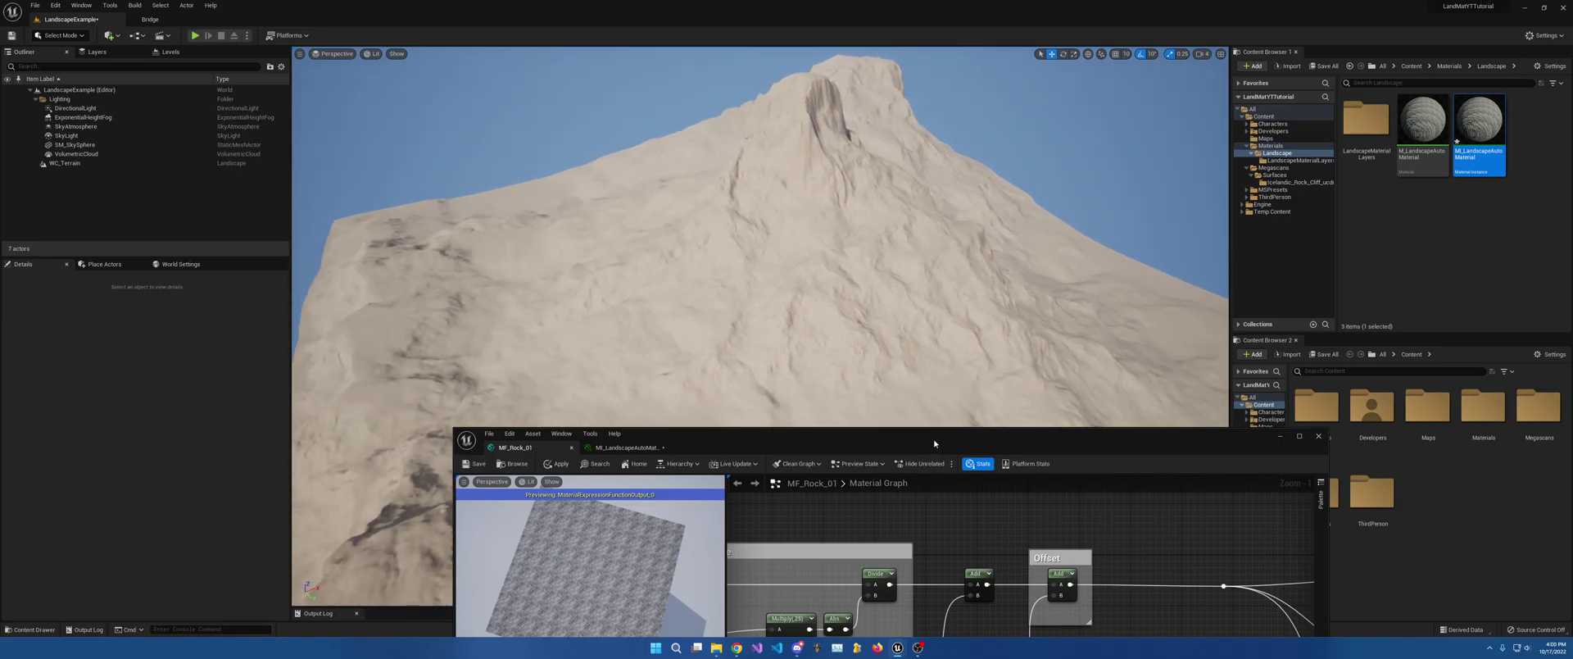
drag(934, 443, 909, 339)
right_drag(907, 315, 942, 295)
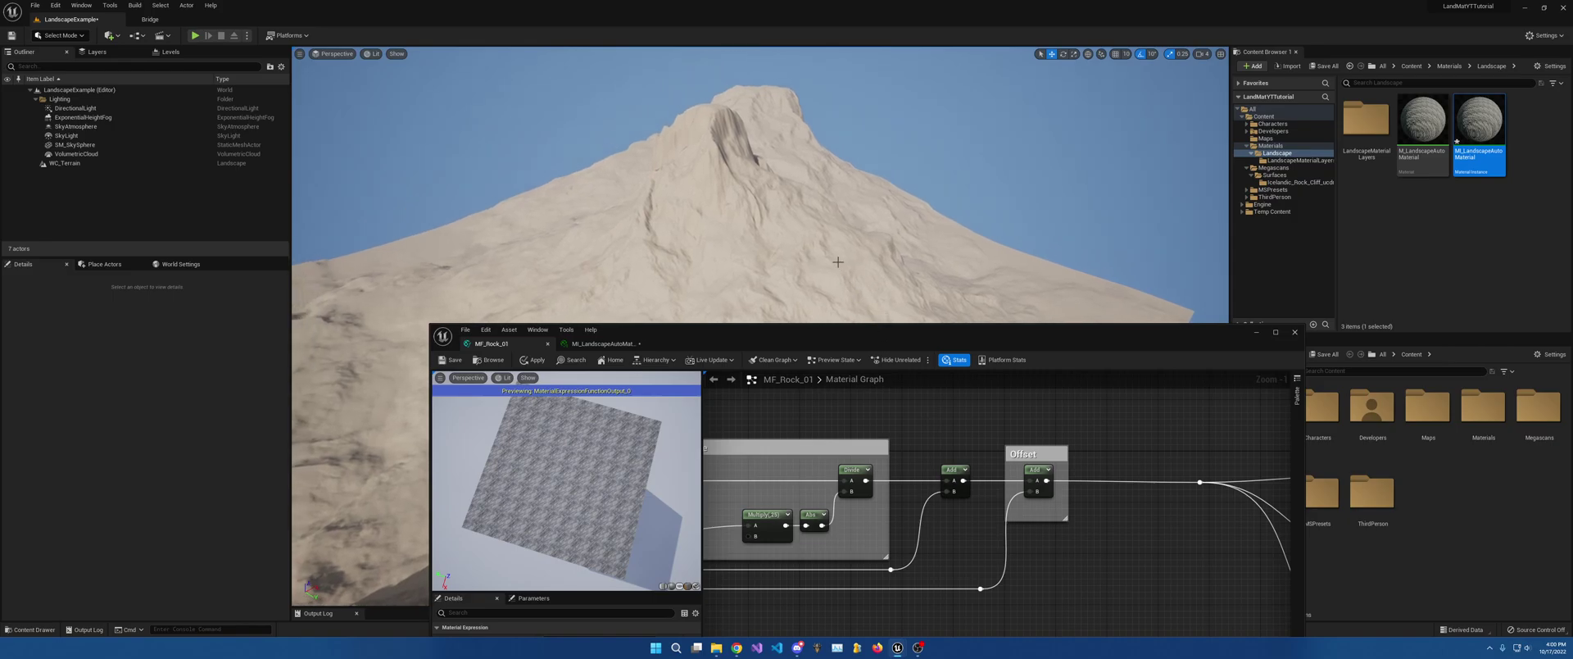
right_drag(838, 261, 854, 227)
right_drag(940, 157, 707, 249)
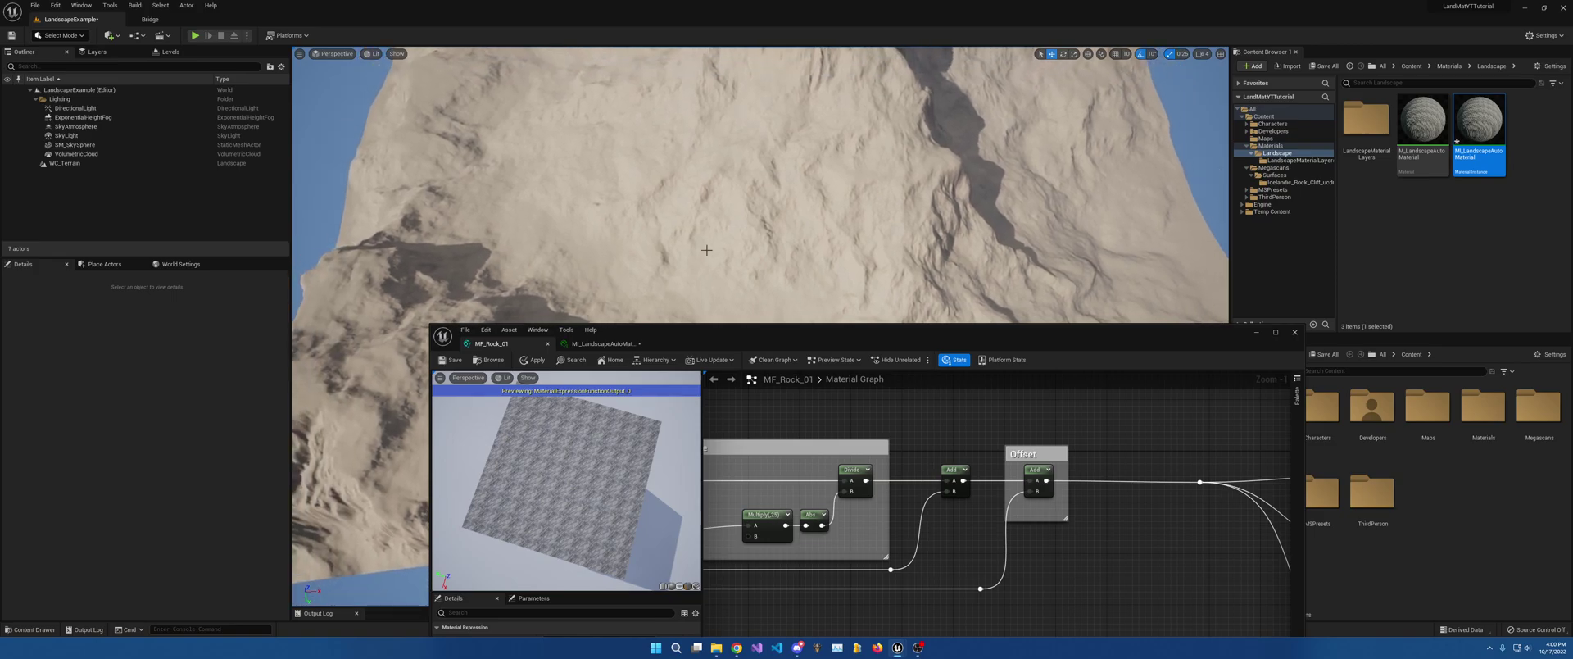